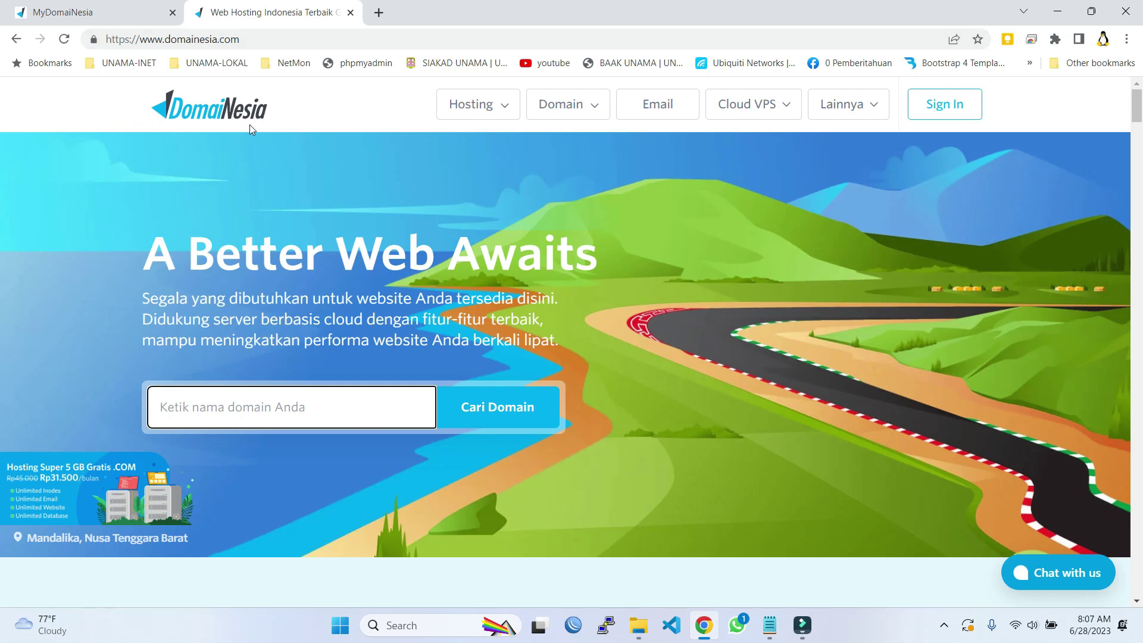
Open DomaiNesia's Web Hosting plans page and highlight the Starter plan card.
mouse_move(476, 105)
click(516, 174)
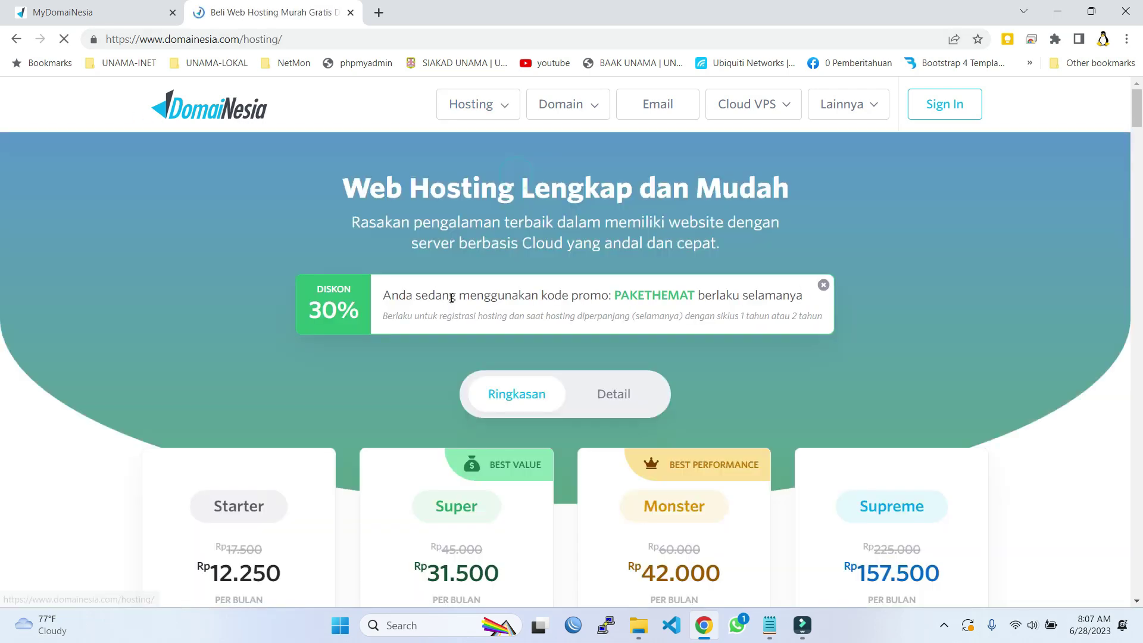
scroll(215, 211, down, 5)
drag(215, 208, 269, 201)
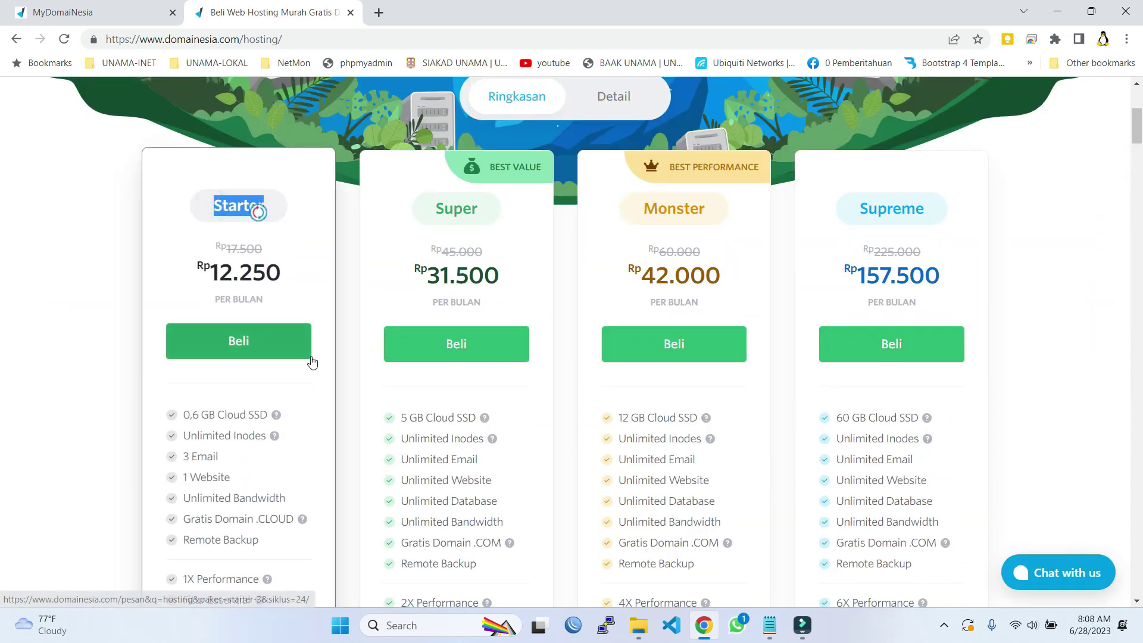
scroll(312, 362, up, 5)
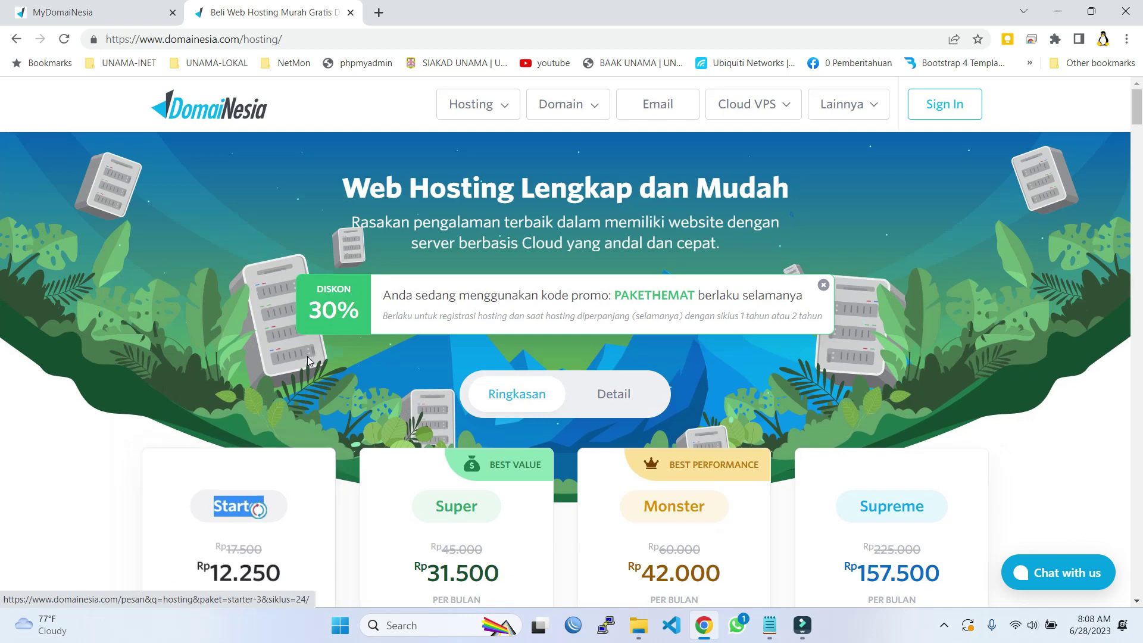
Sign in with the saved login and open the Hosting Super 3.0 service from My Products & Services.
click(933, 101)
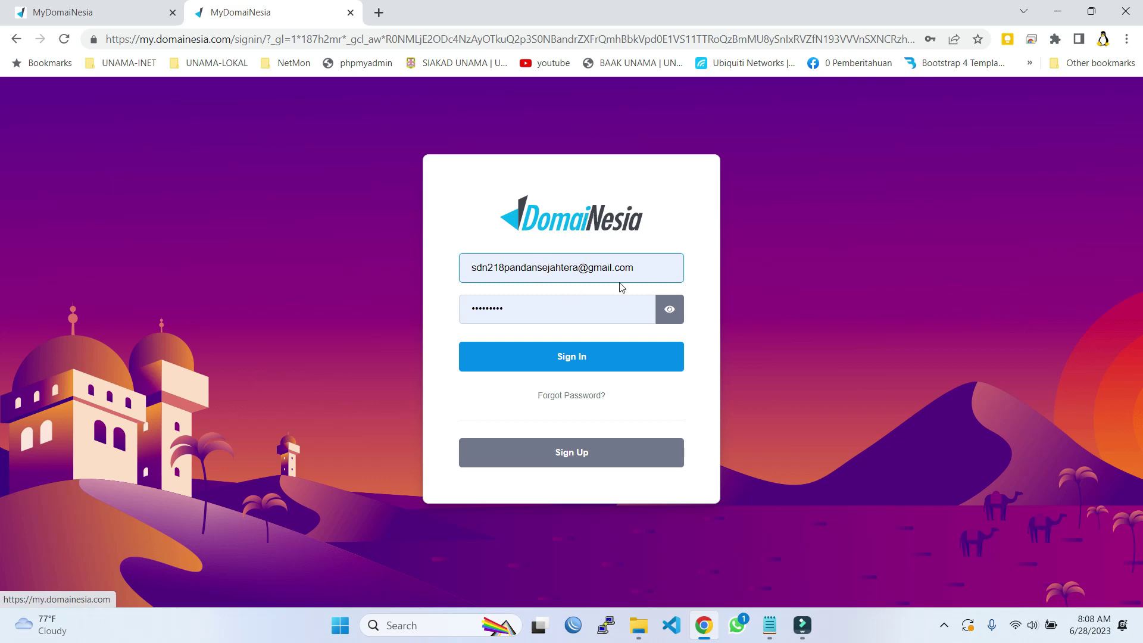
click(657, 271)
double_click(657, 271)
click(421, 257)
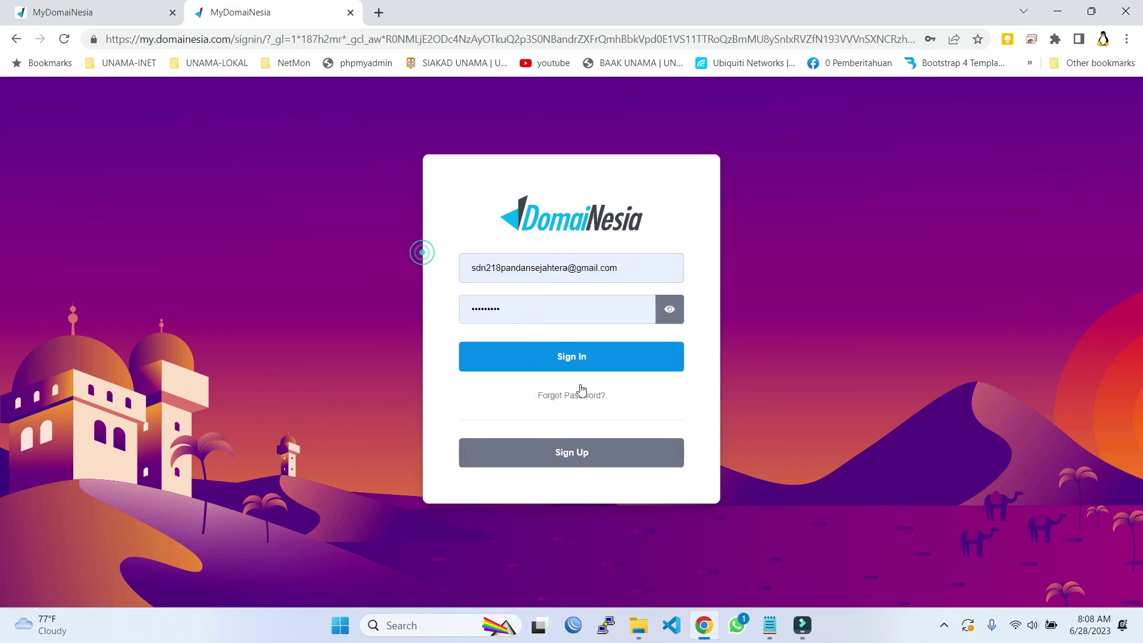
click(587, 361)
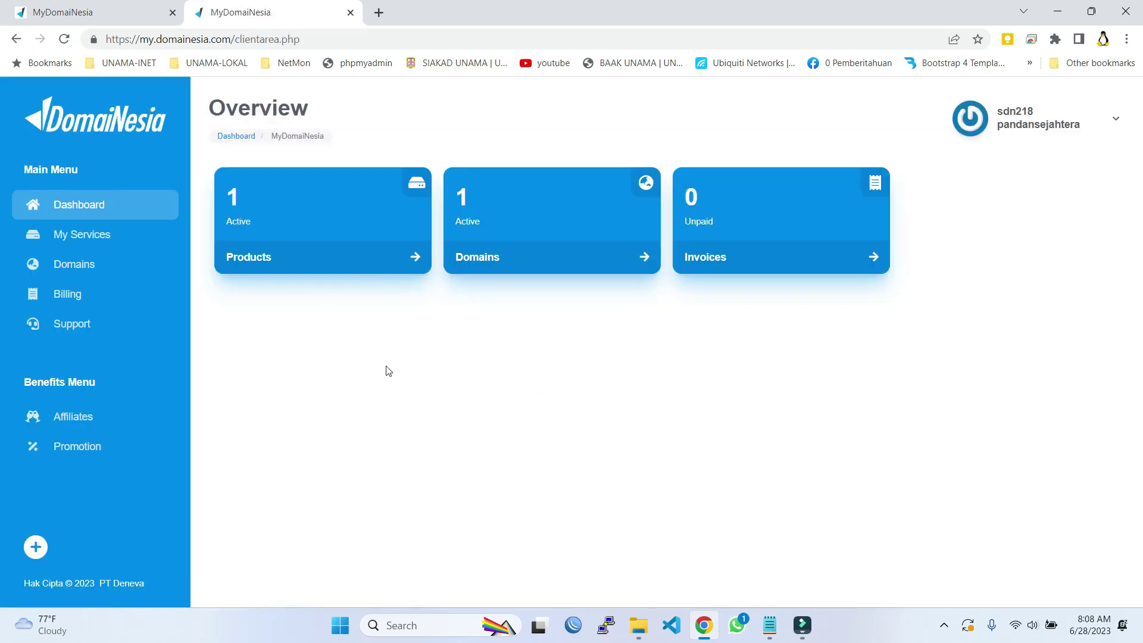
click(77, 238)
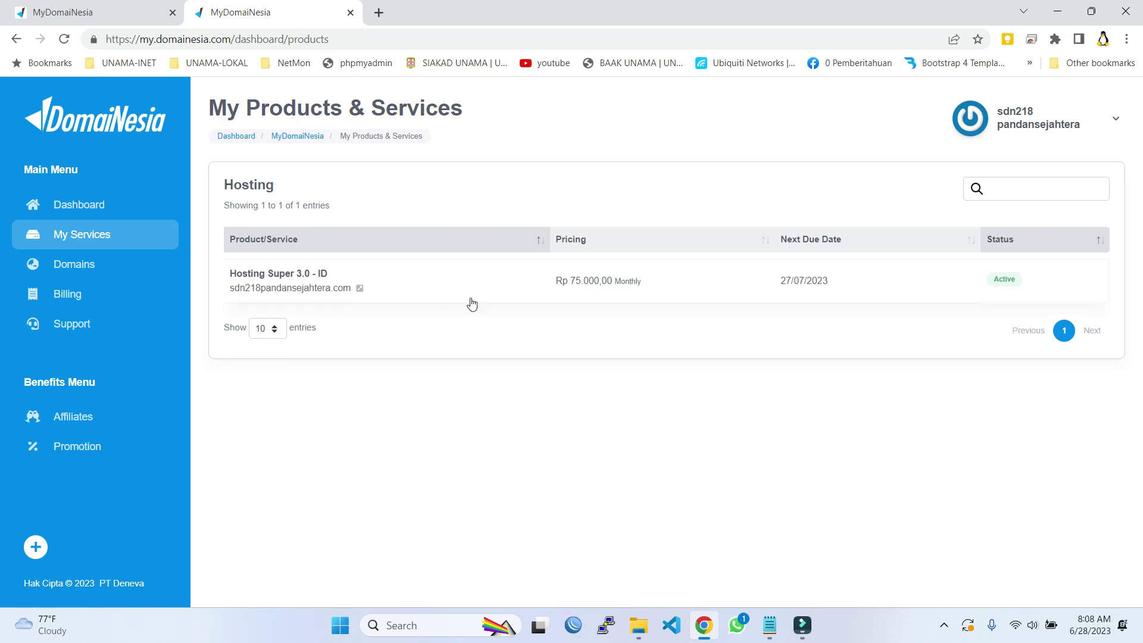
click(249, 281)
Highlight step 1, 'Cek Versi PHP', in the Notepad hosting checklist, then return to the browser.
click(769, 625)
click(294, 122)
drag(294, 122, 51, 125)
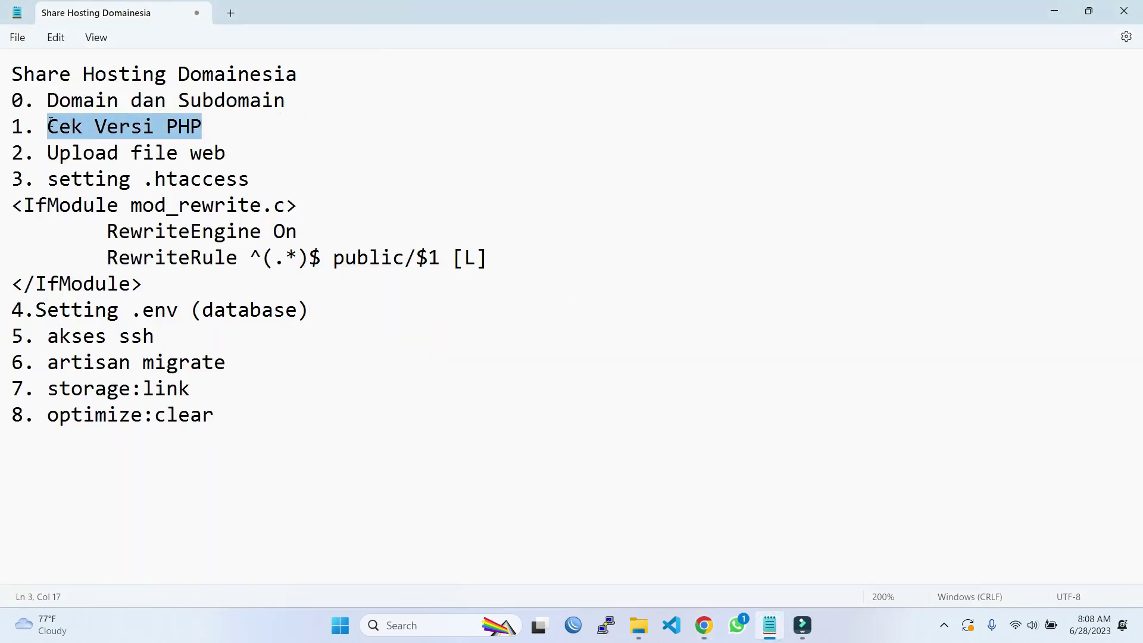
click(210, 125)
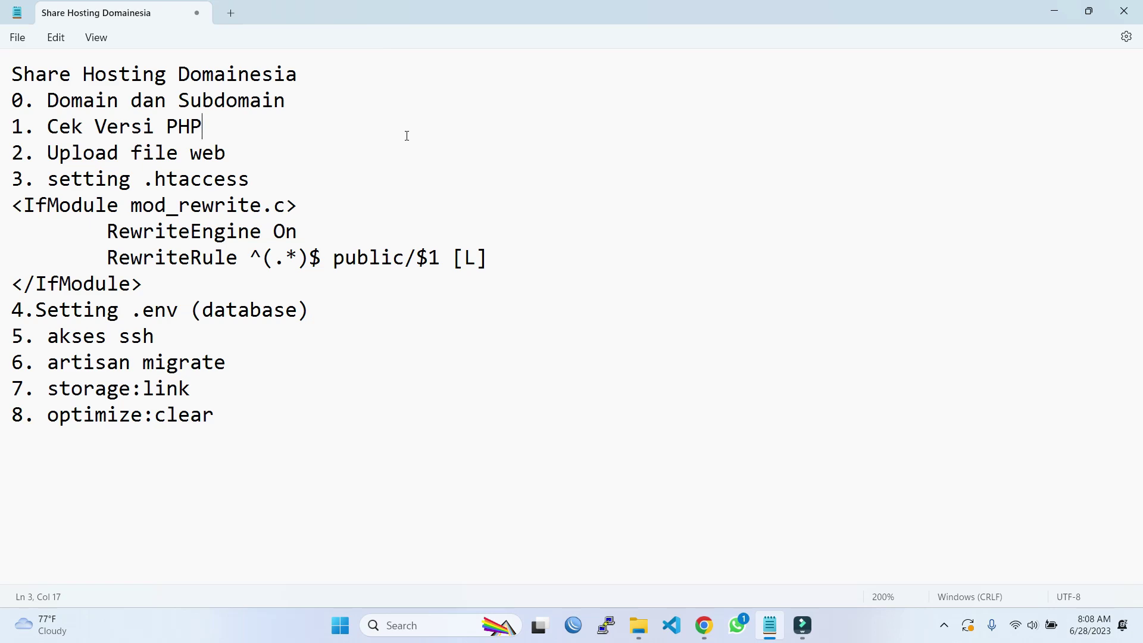
key(alt+Tab)
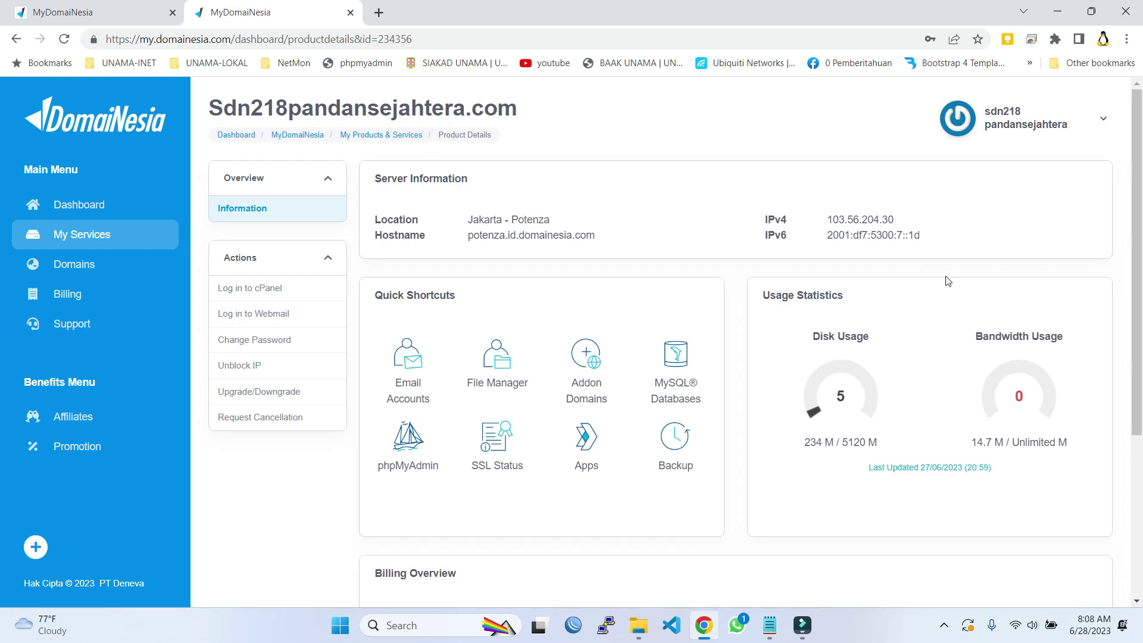
Log in to cPanel from the hosting's Actions and scroll to the Programming Language tools.
scroll(888, 294, down, 4)
scroll(888, 294, up, 4)
click(248, 289)
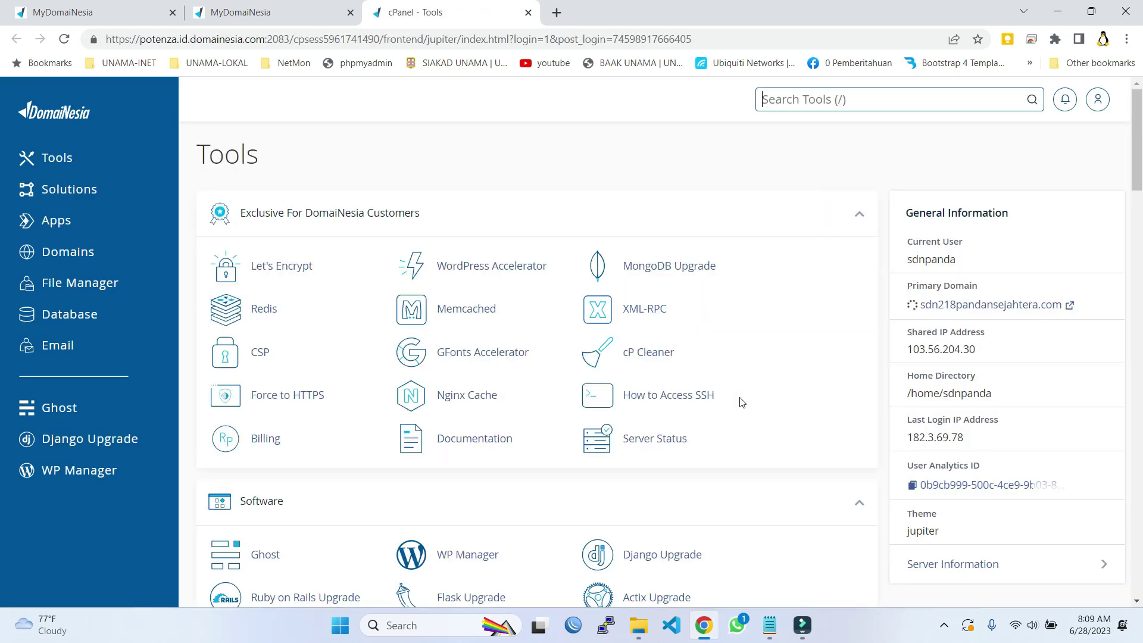
scroll(789, 337, down, 6)
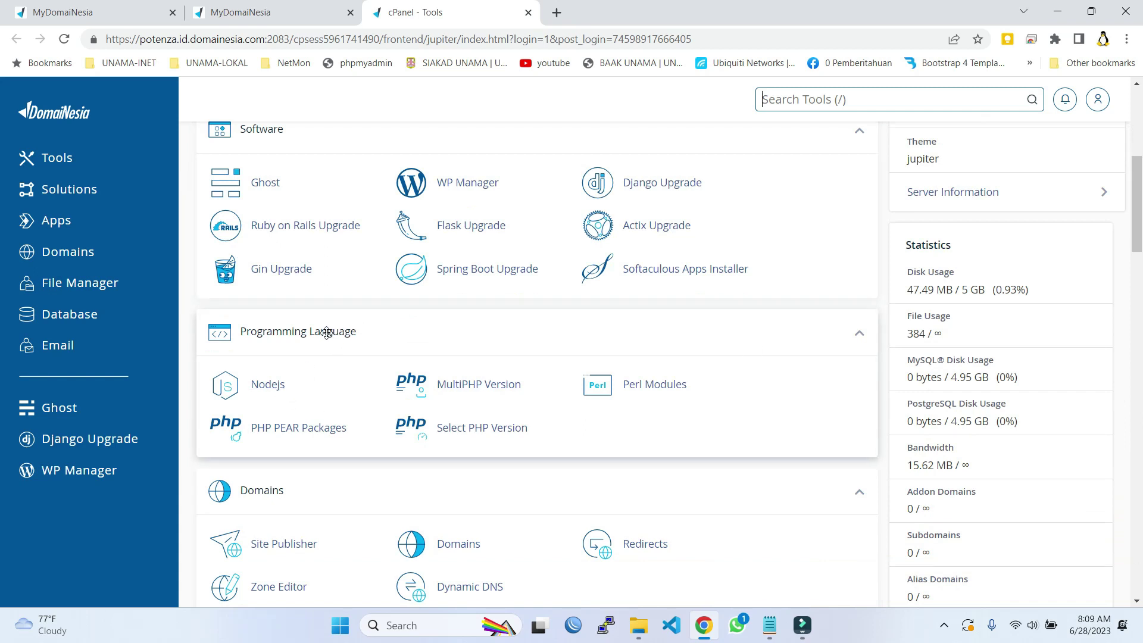
Open Select PHP Version and keep PHP 8.1 as the current version.
click(467, 432)
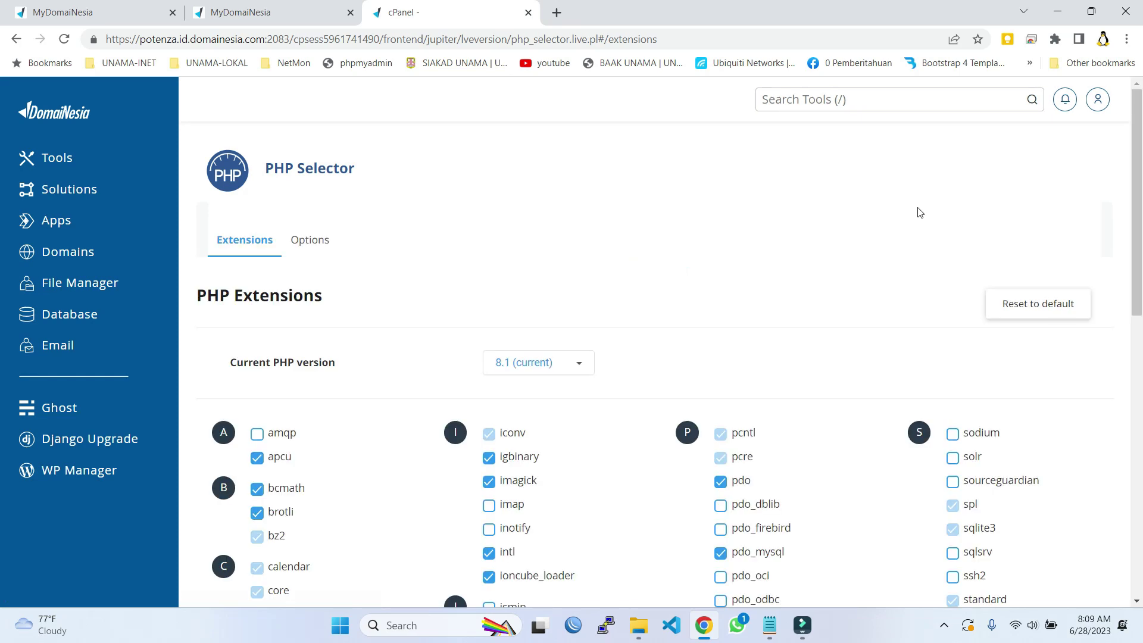
scroll(628, 347, down, 3)
scroll(575, 383, down, 5)
scroll(649, 317, up, 5)
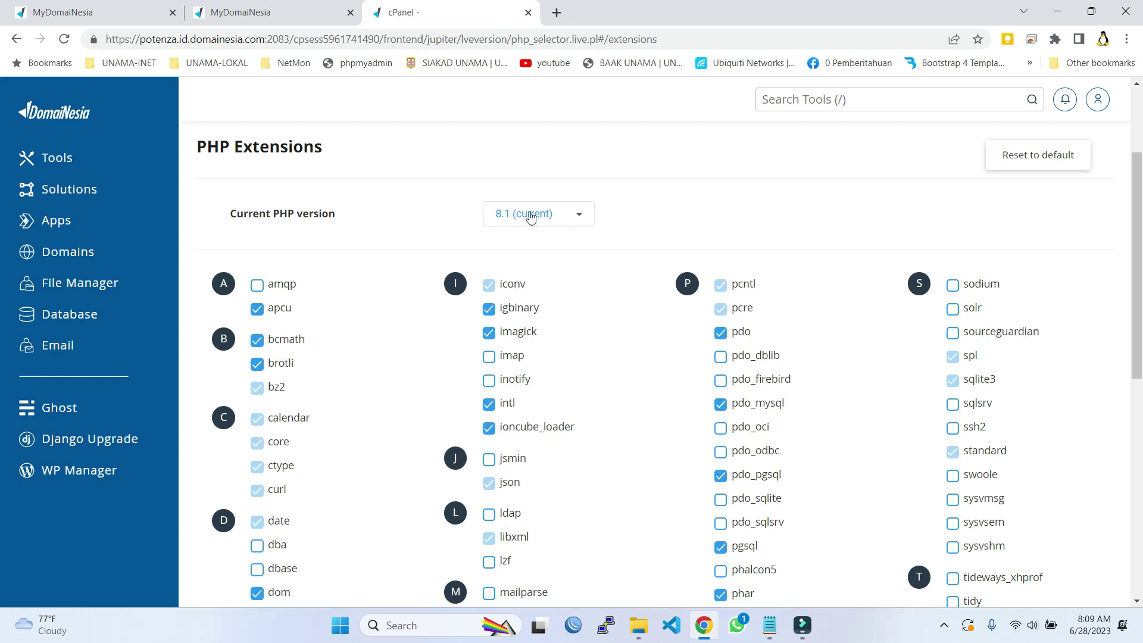
click(578, 216)
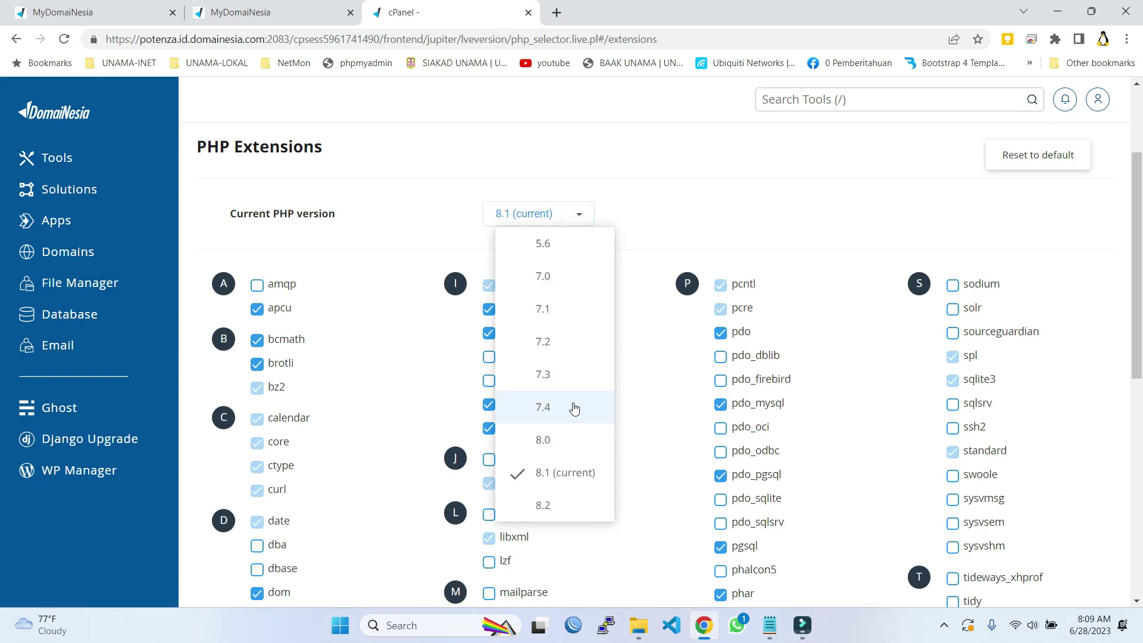
click(818, 228)
scroll(815, 223, down, 5)
scroll(816, 221, up, 7)
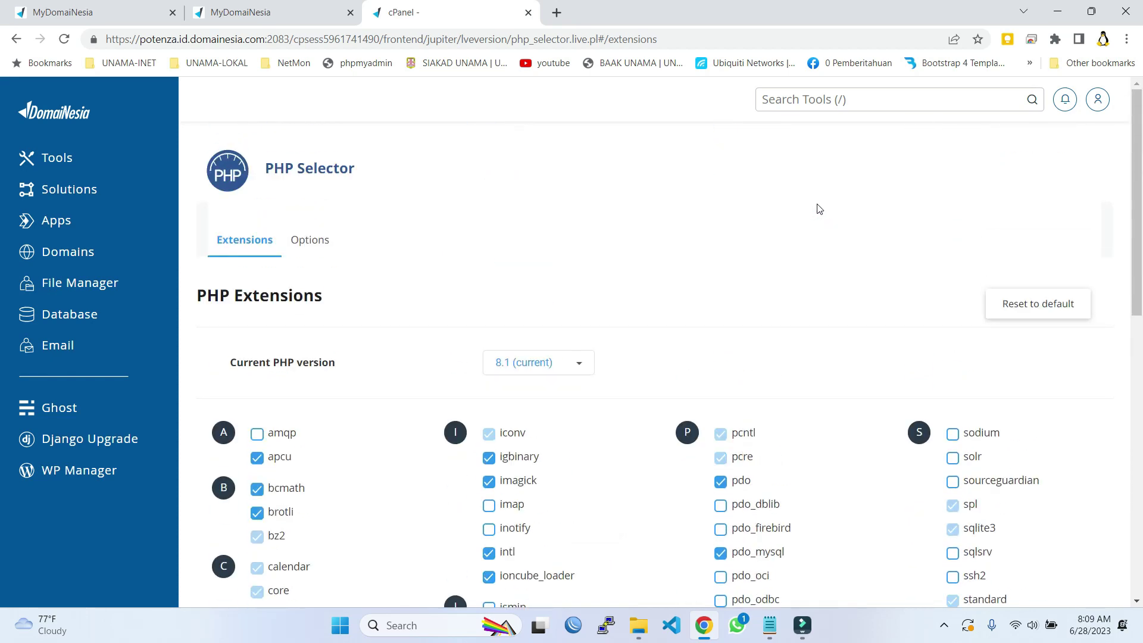
Review the first checklist lines and the Upload file web step in Notepad.
click(770, 625)
drag(253, 105, 83, 102)
drag(52, 153, 232, 154)
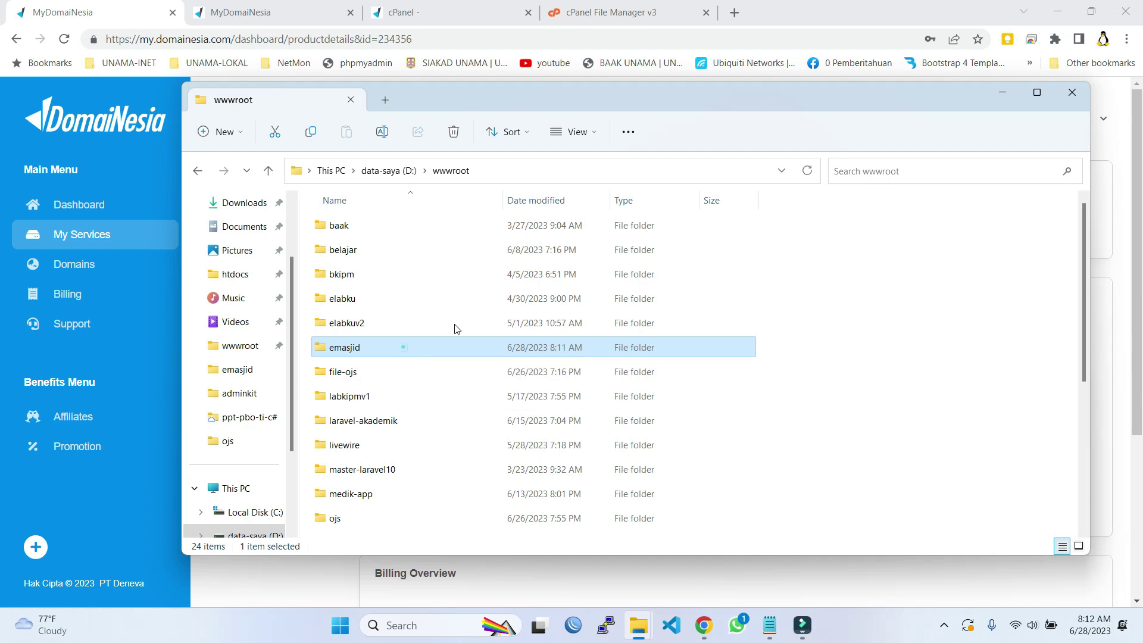
Compress the entire emasjid project folder contents into emasjid.zip with 7-Zip.
double_click(404, 347)
scroll(595, 262, down, 5)
scroll(623, 273, up, 5)
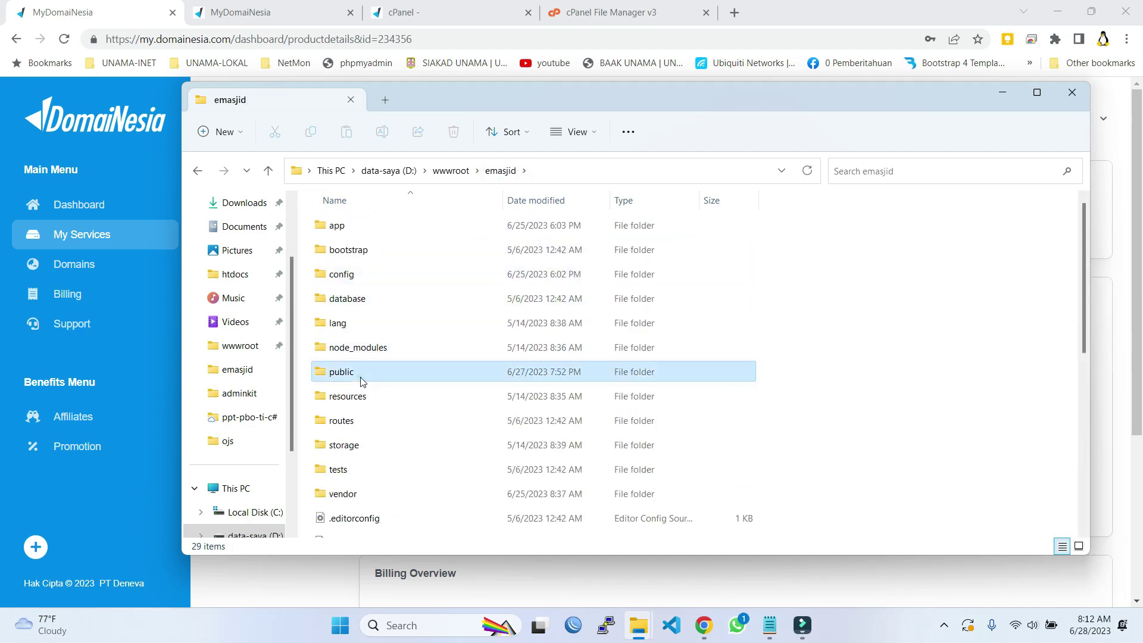
double_click(357, 373)
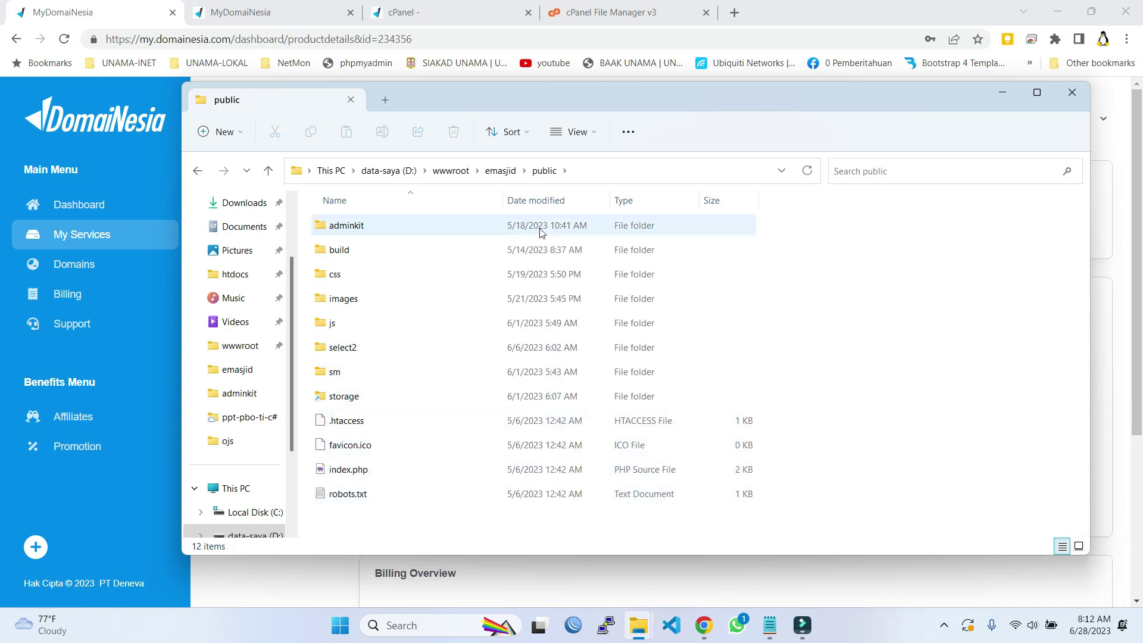
click(503, 172)
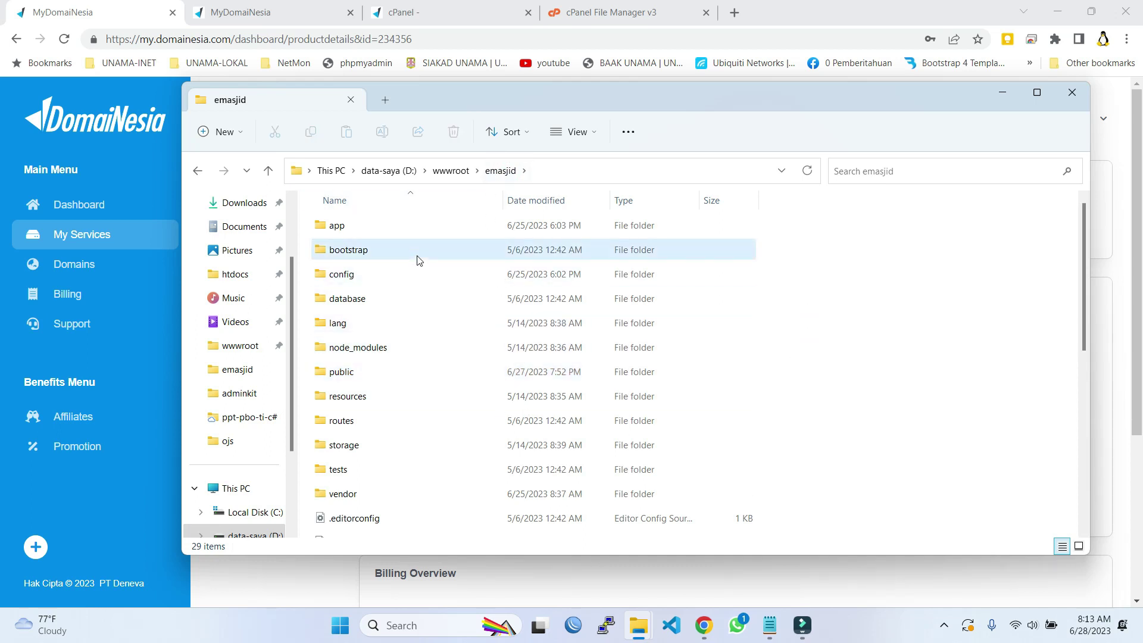
key(ctrl+a)
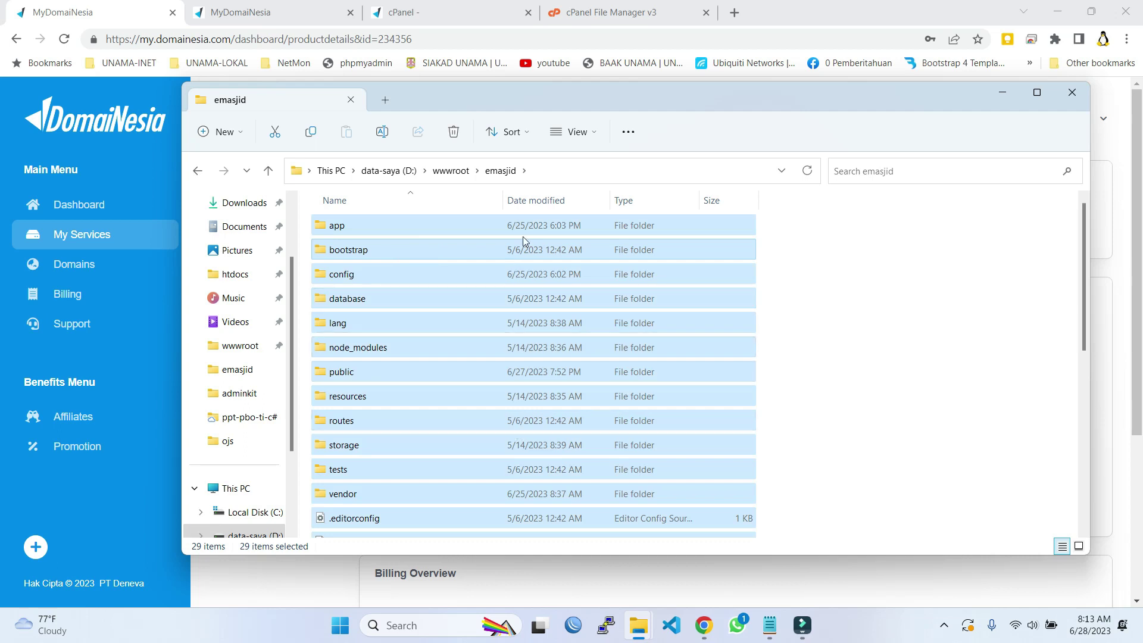
right_click(534, 231)
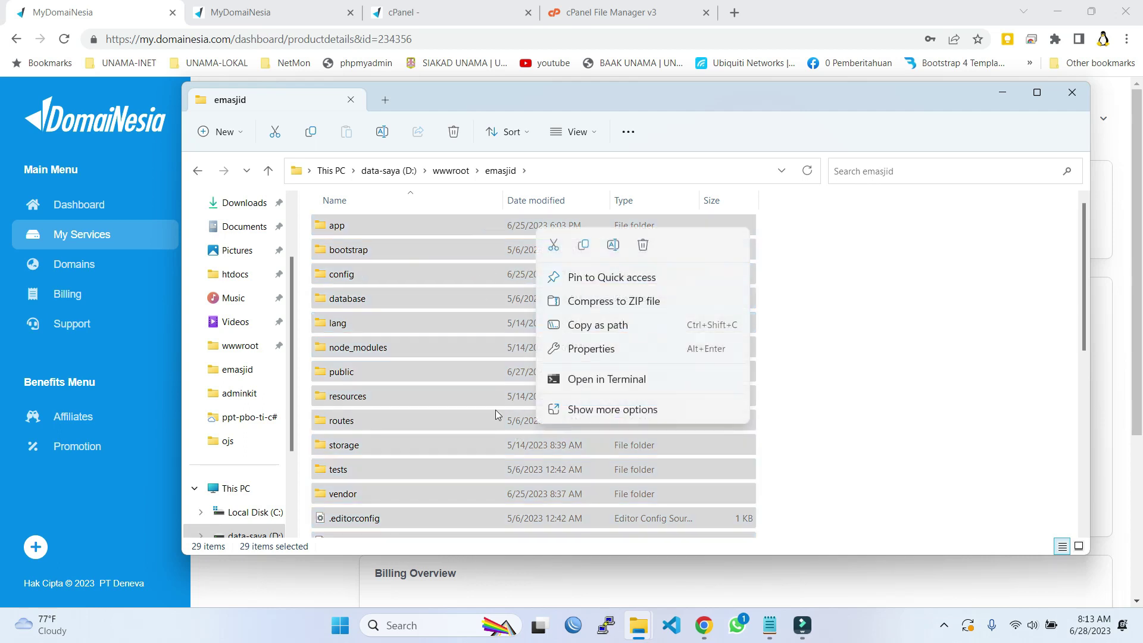
click(631, 403)
mouse_move(742, 215)
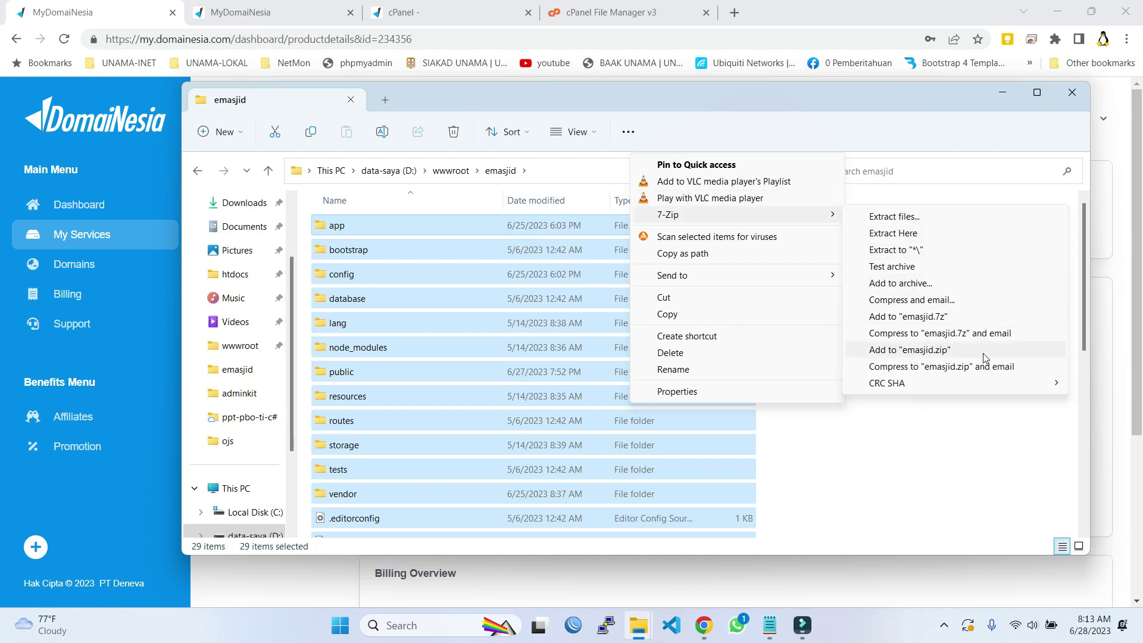
click(939, 351)
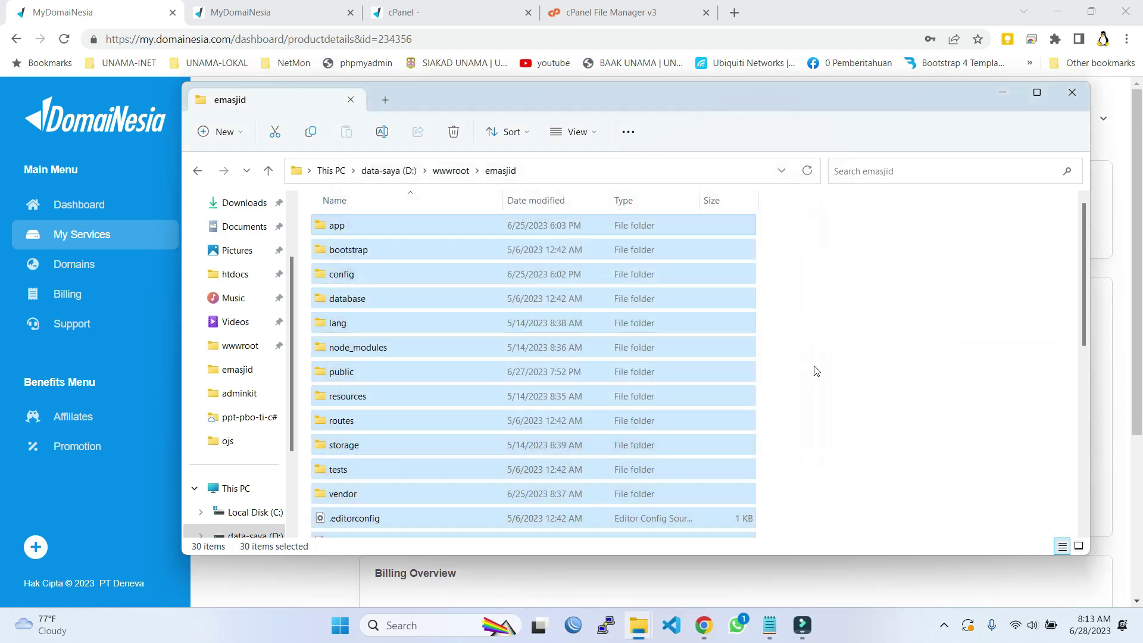
Select the new emasjid.zip, close the File Manager tab and return to cPanel's PHP Selector.
scroll(825, 364, down, 5)
click(731, 416)
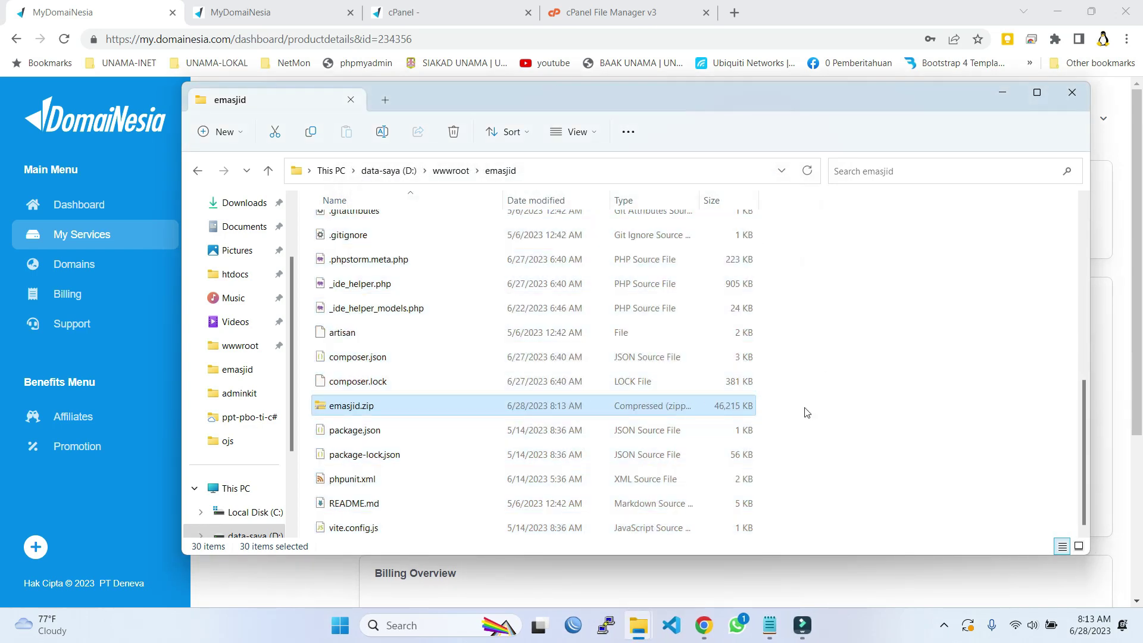
click(706, 12)
key(ctrl+3)
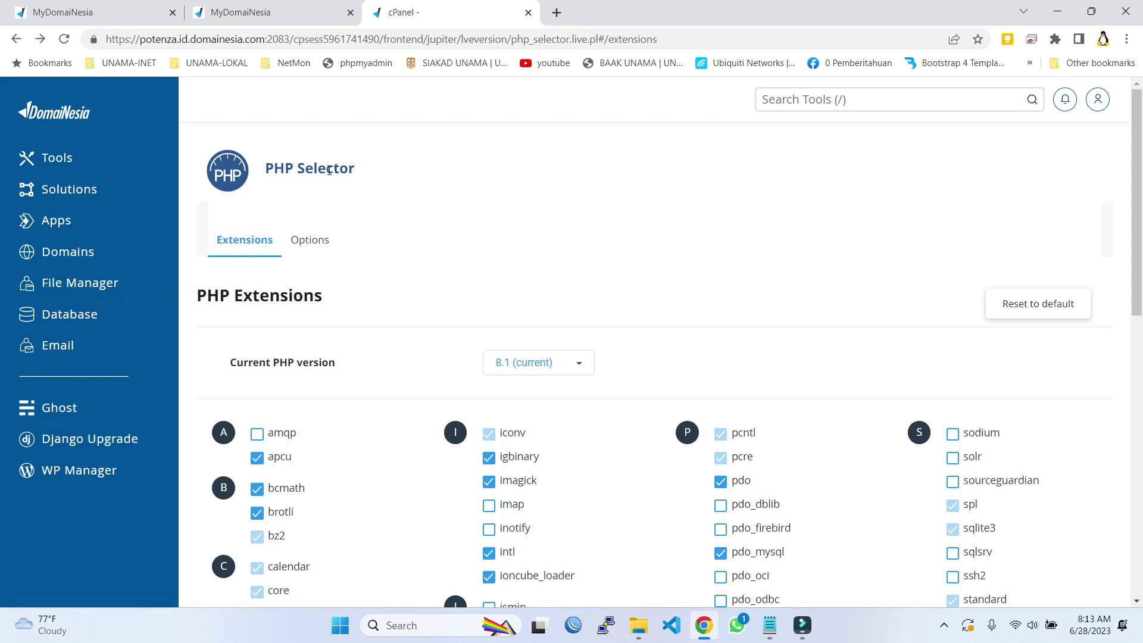
Open cPanel's File Manager in a new tab and show the public_html folder's contents.
double_click(307, 173)
click(581, 206)
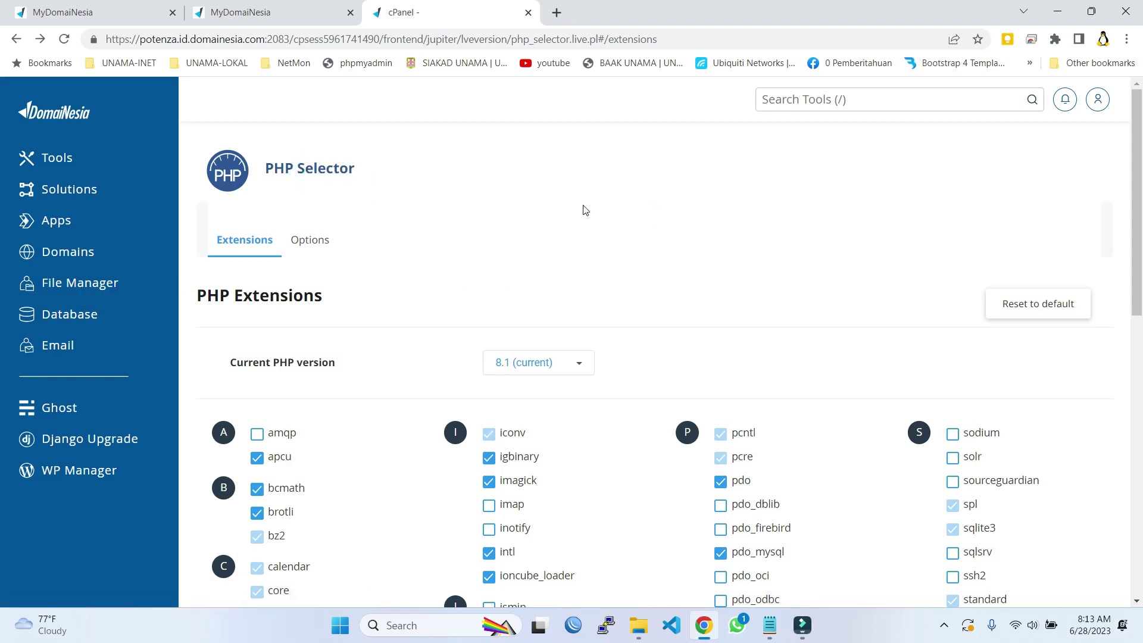
right_click(89, 290)
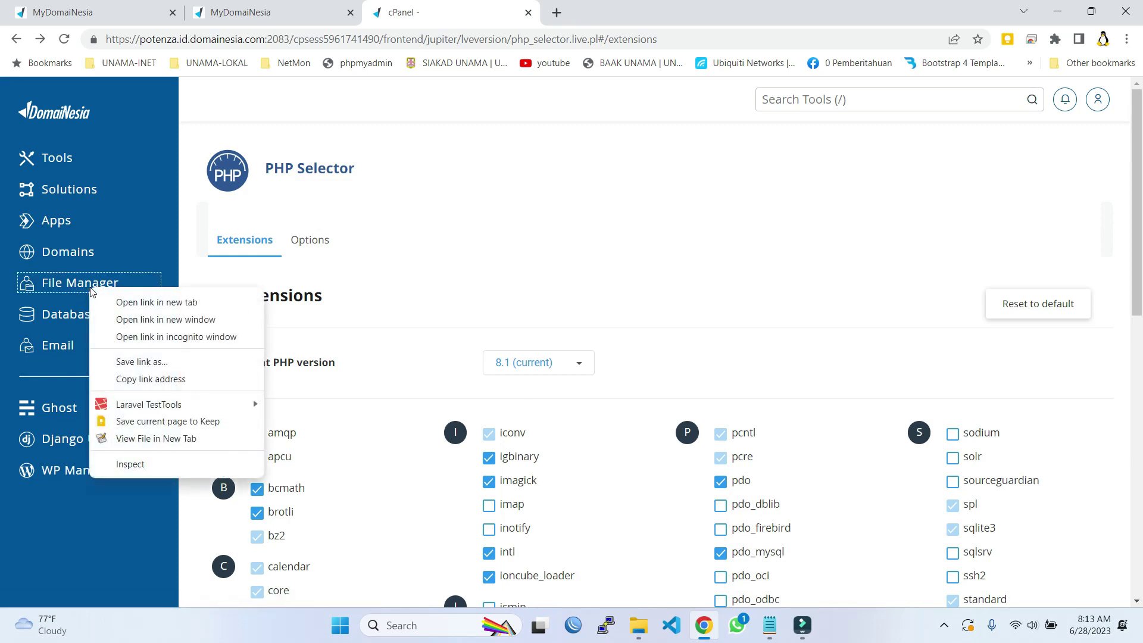
click(143, 302)
key(ctrl+Tab)
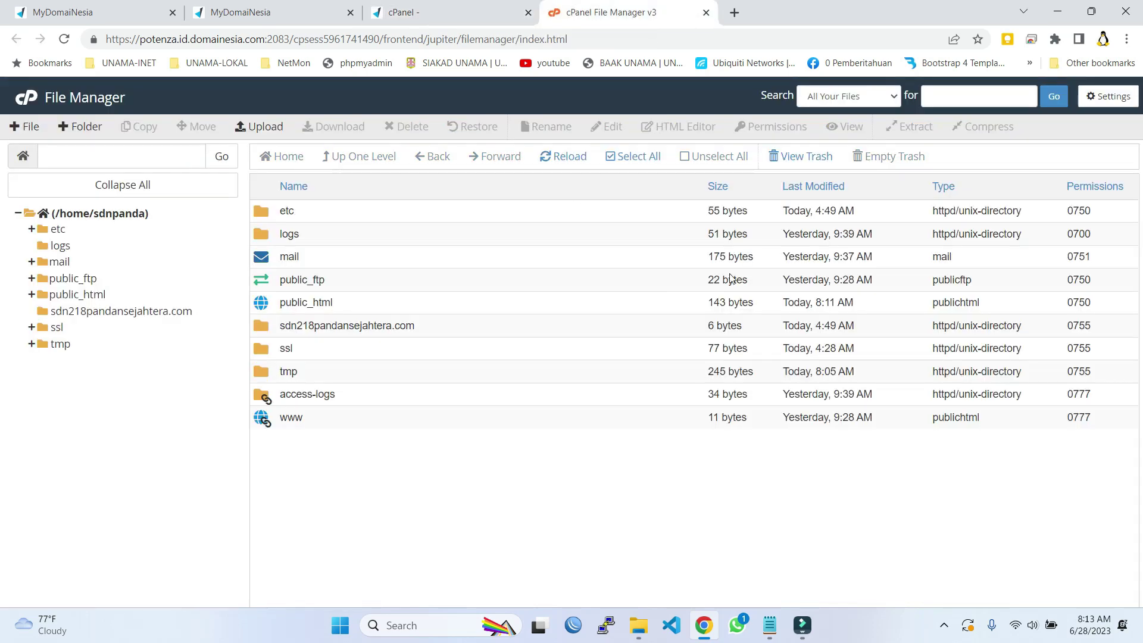
click(82, 294)
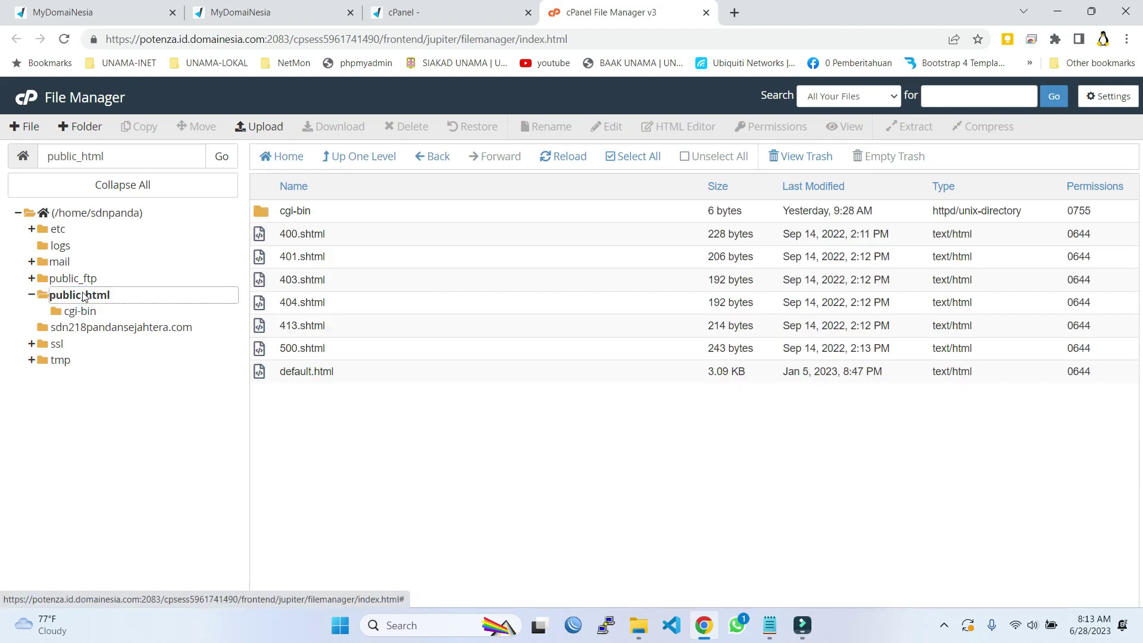
click(97, 297)
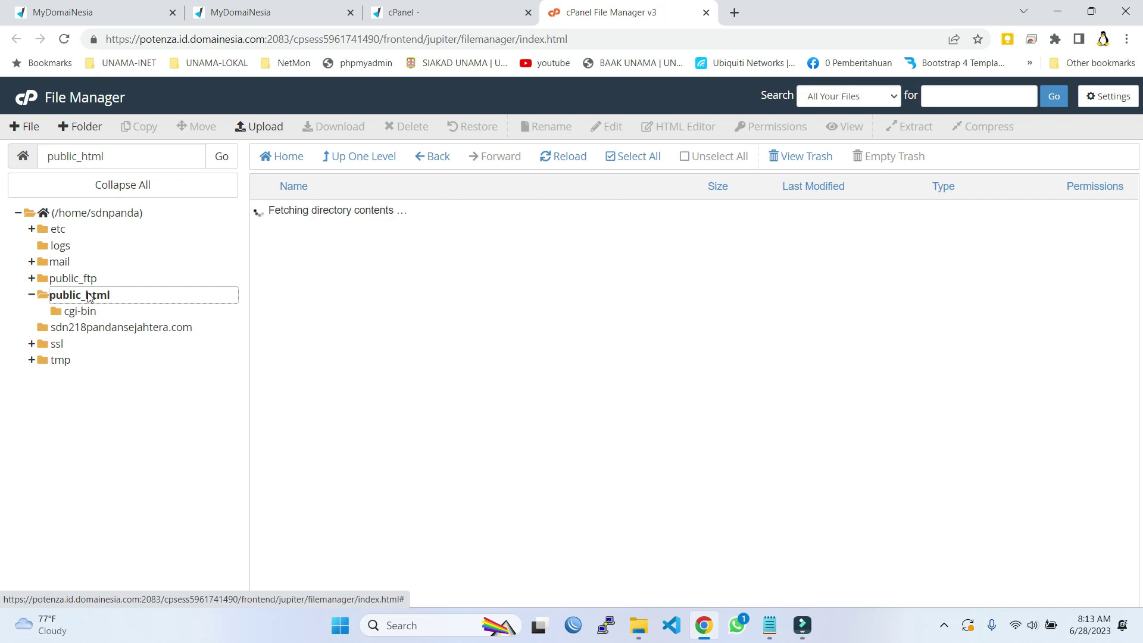
Upload emasjid.zip (45.13 MB) into /home/sdnpanda/public_html until it reaches 100%.
click(254, 126)
click(569, 337)
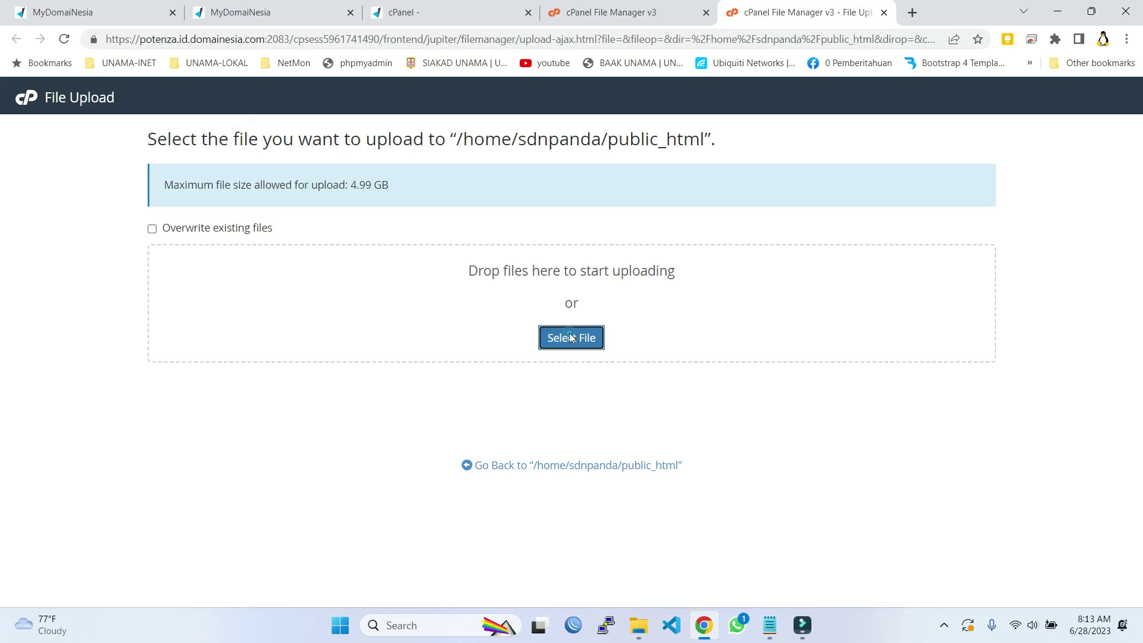
scroll(590, 335, down, 7)
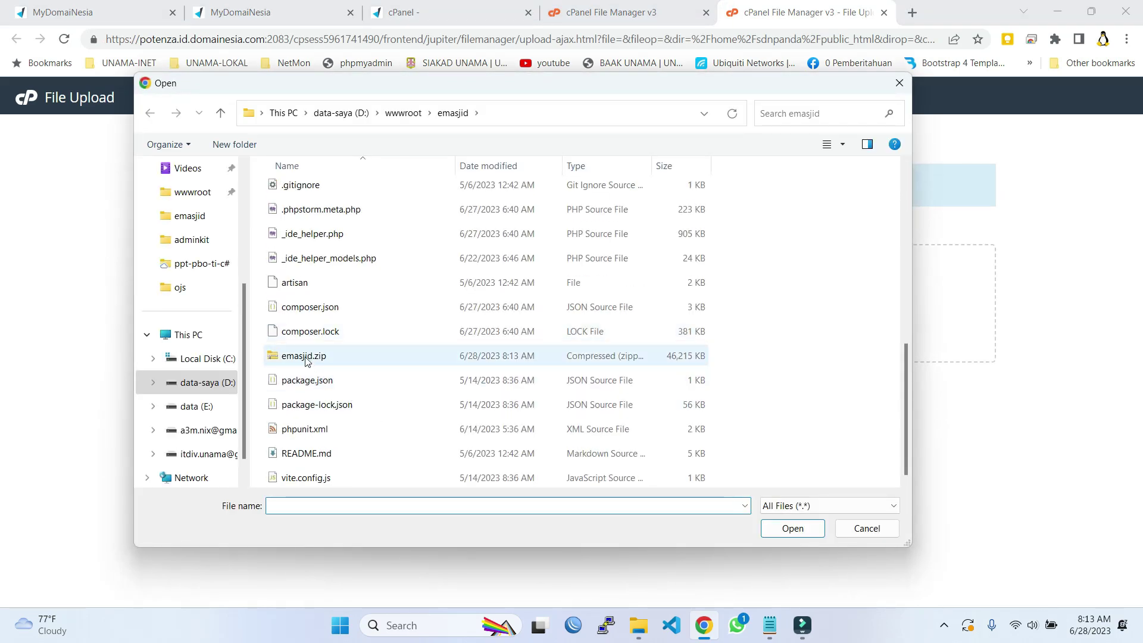
click(306, 357)
click(804, 534)
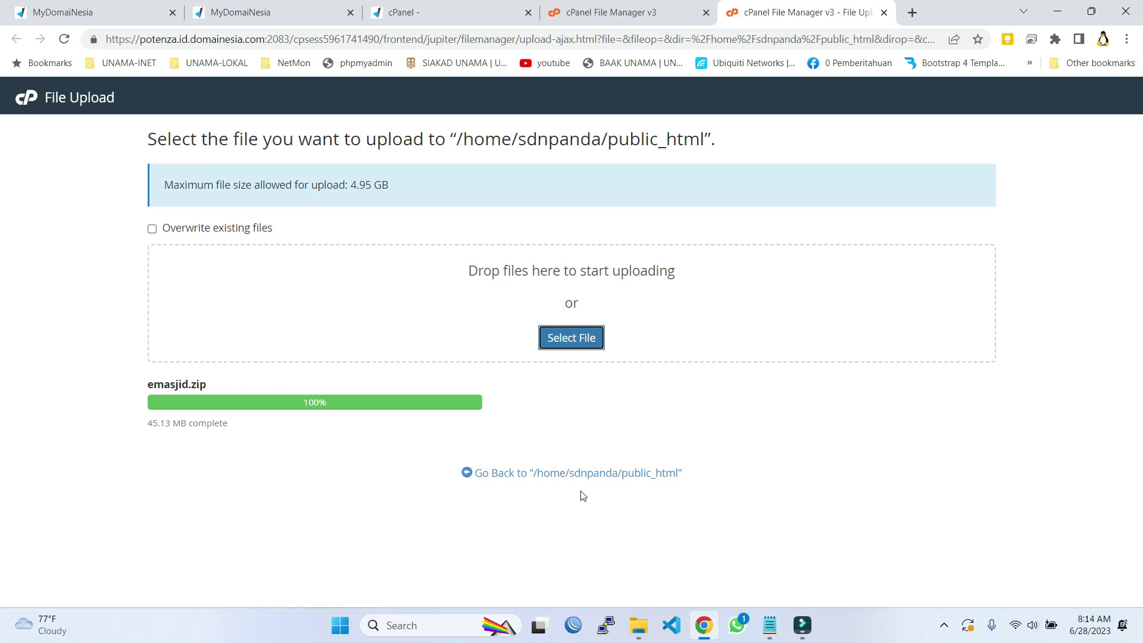
Extract emasjid.zip into public_html and close the Extraction Results log.
click(503, 473)
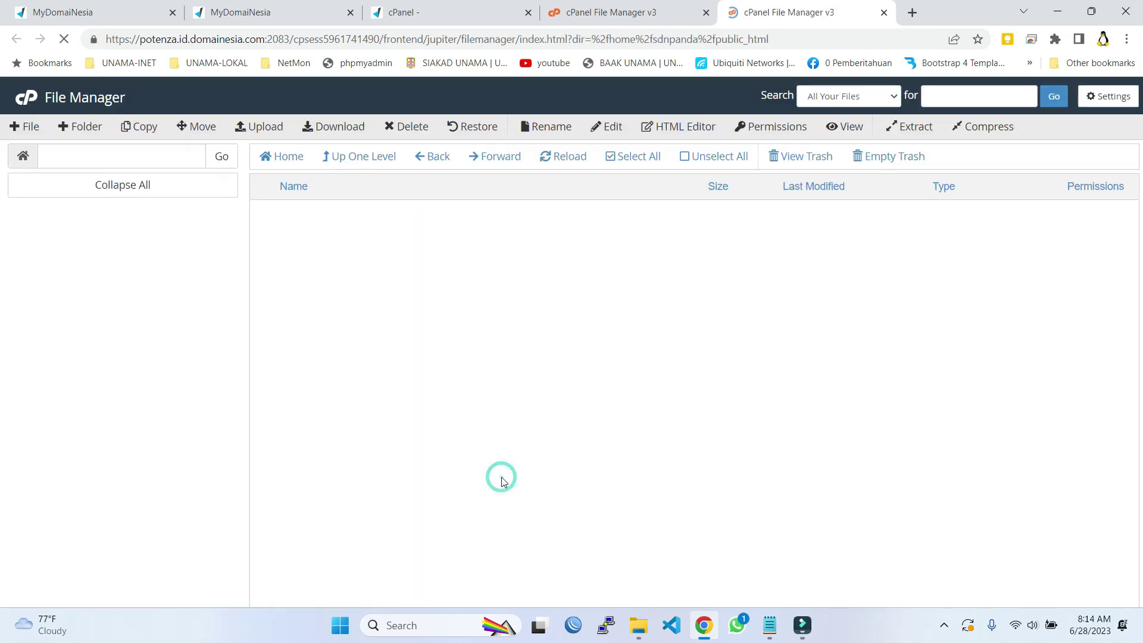
click(624, 386)
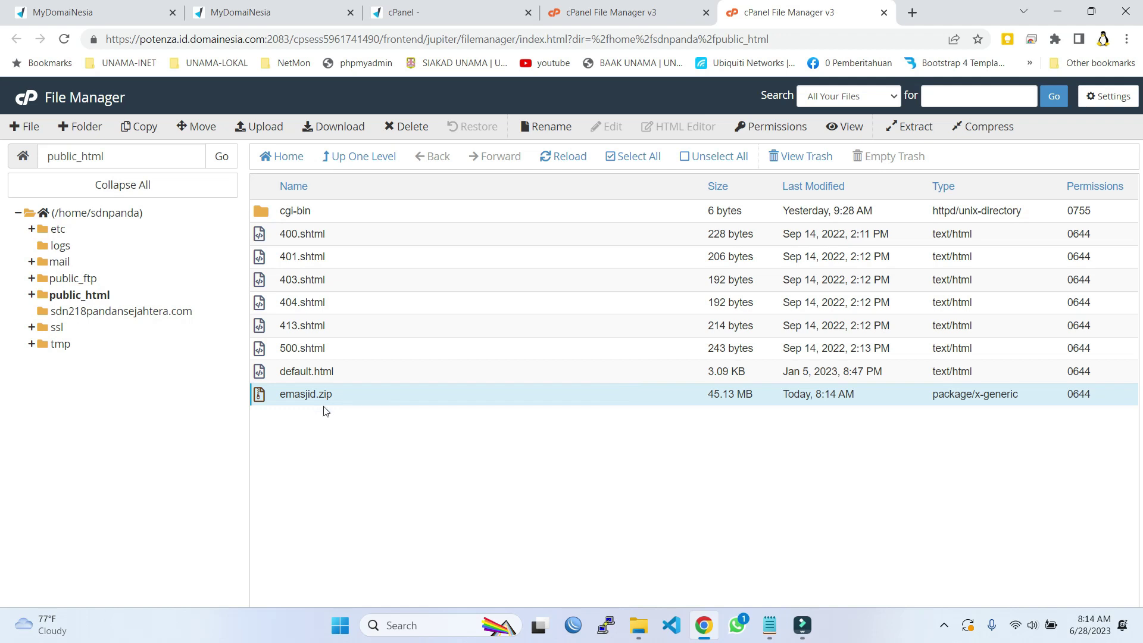
right_click(470, 396)
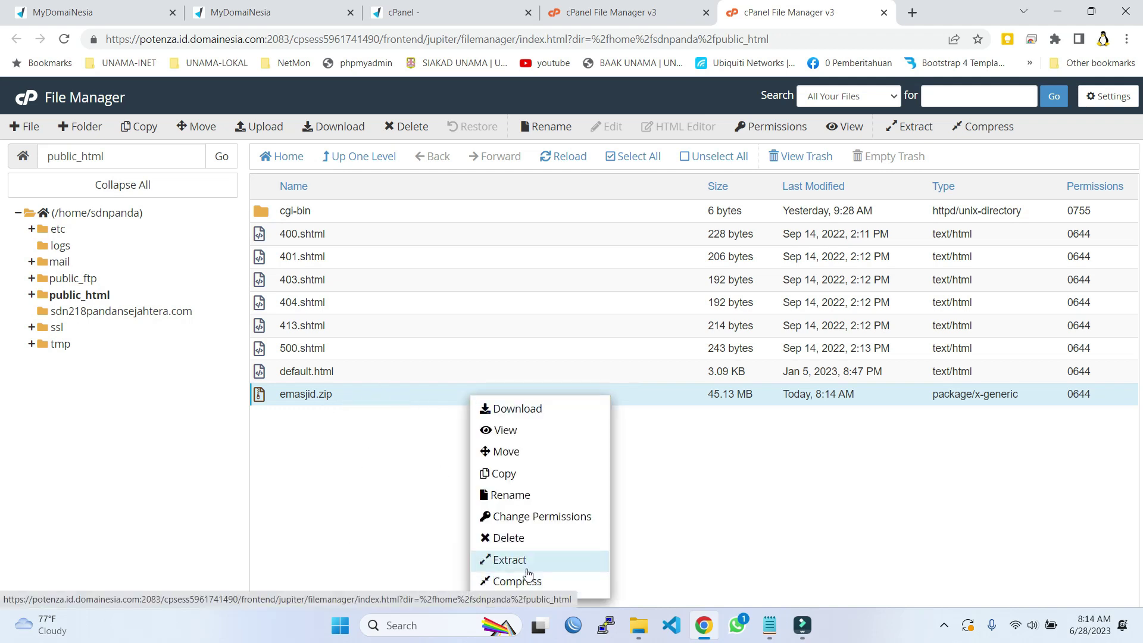
click(510, 560)
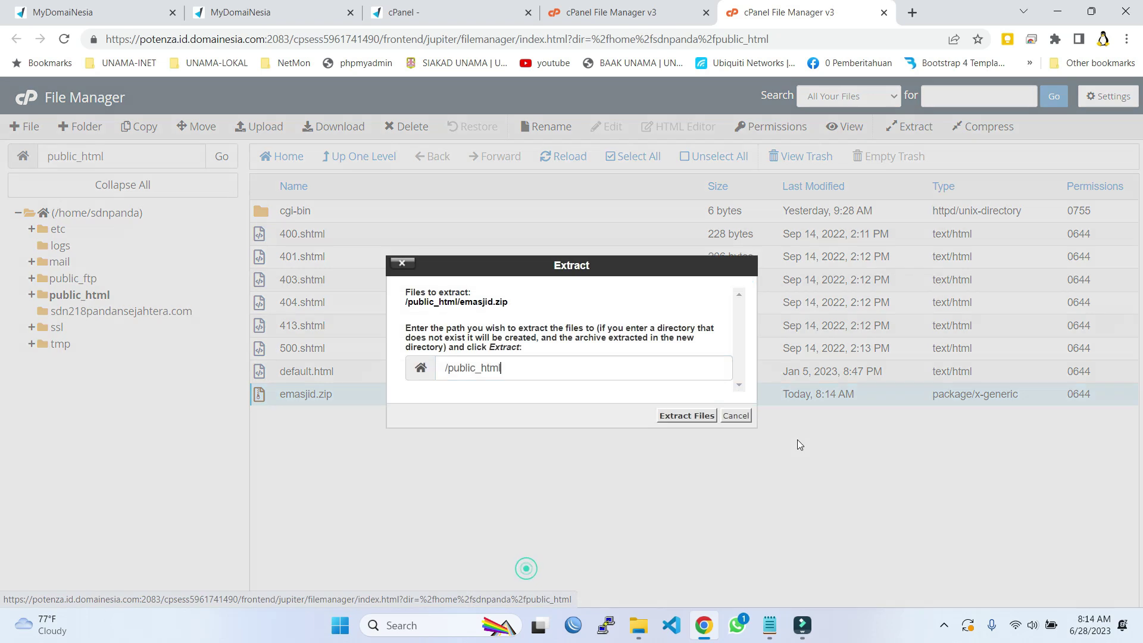
click(685, 417)
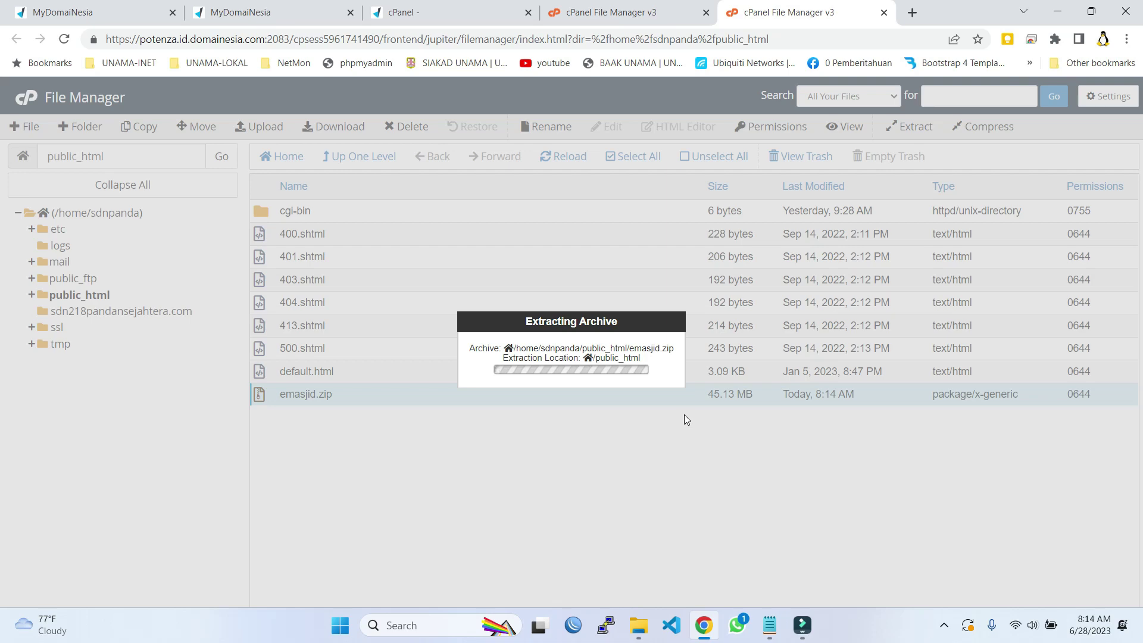
scroll(684, 414, down, 20)
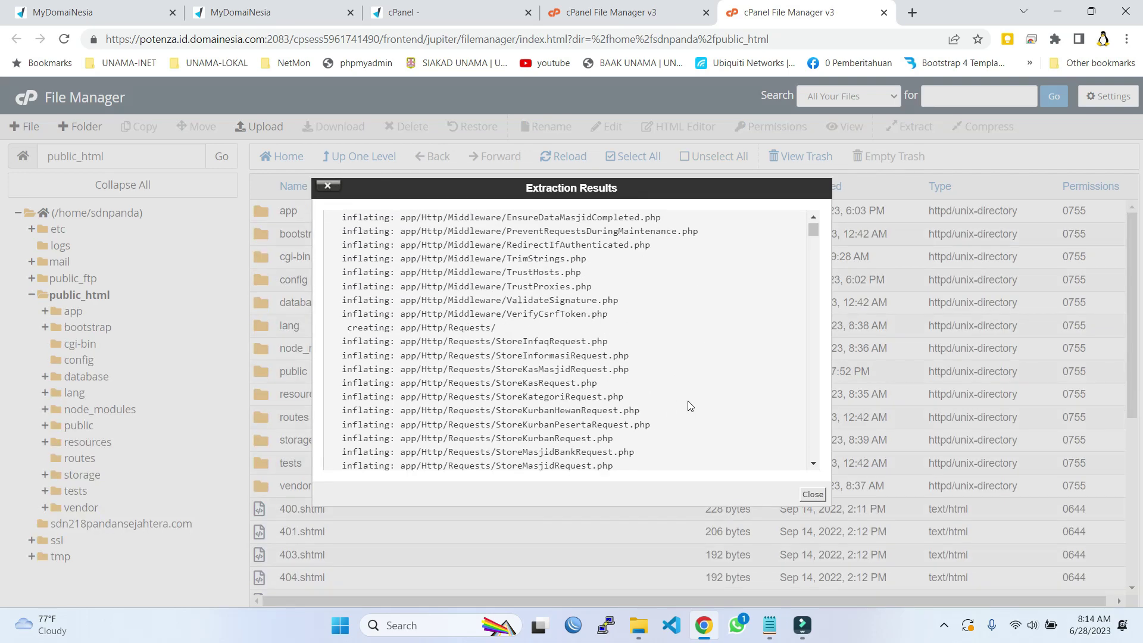
click(813, 495)
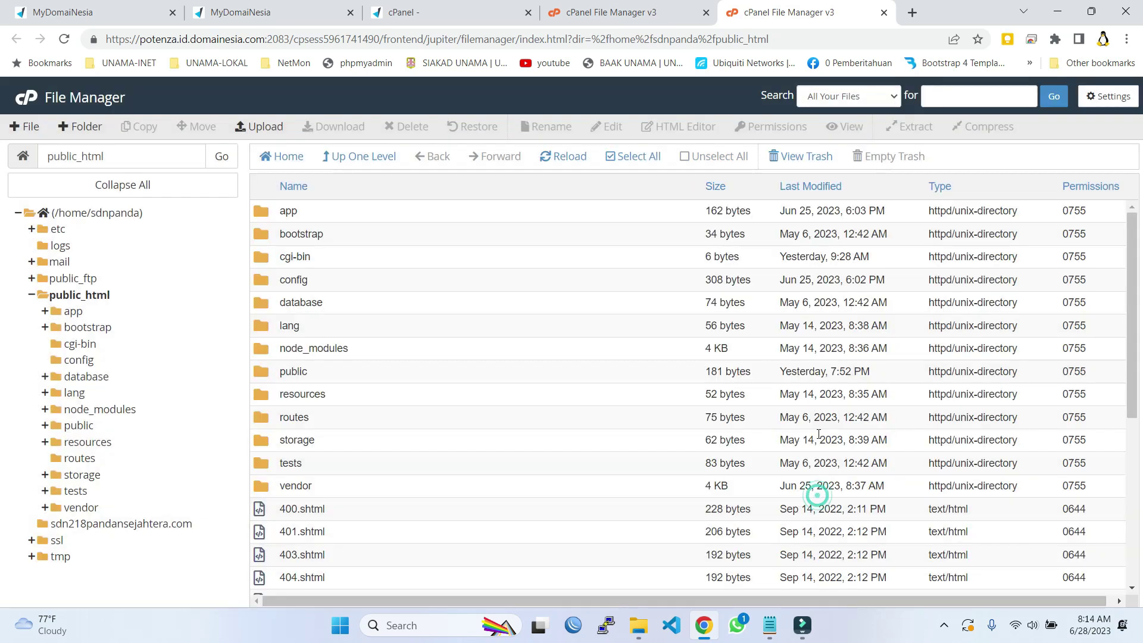
scroll(595, 343, down, 5)
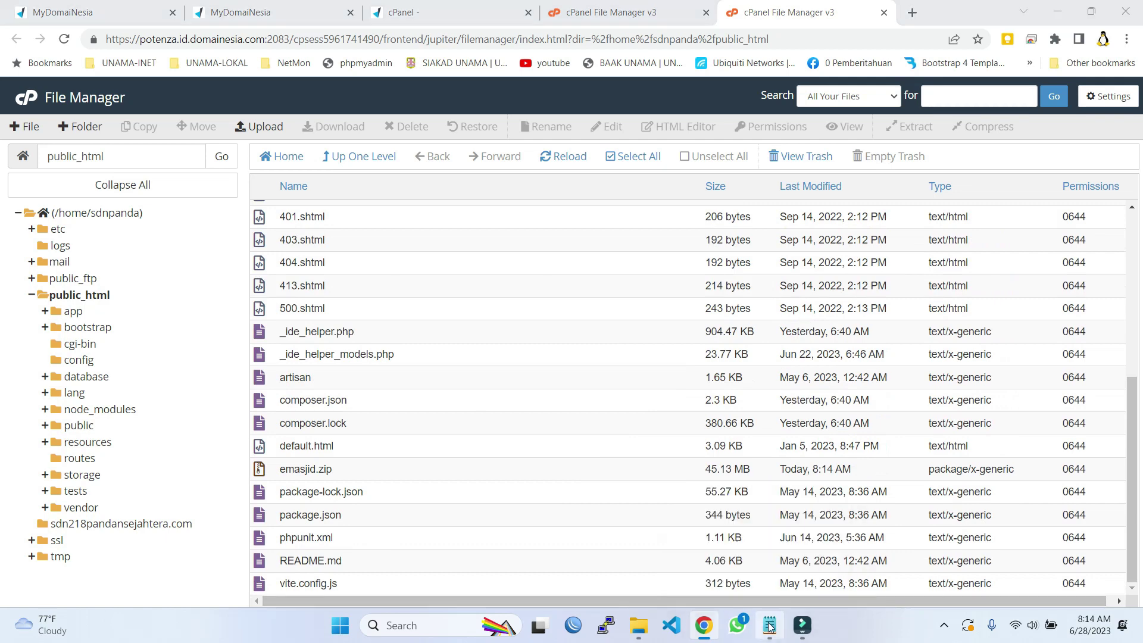
click(770, 625)
click(244, 152)
drag(245, 152, 58, 154)
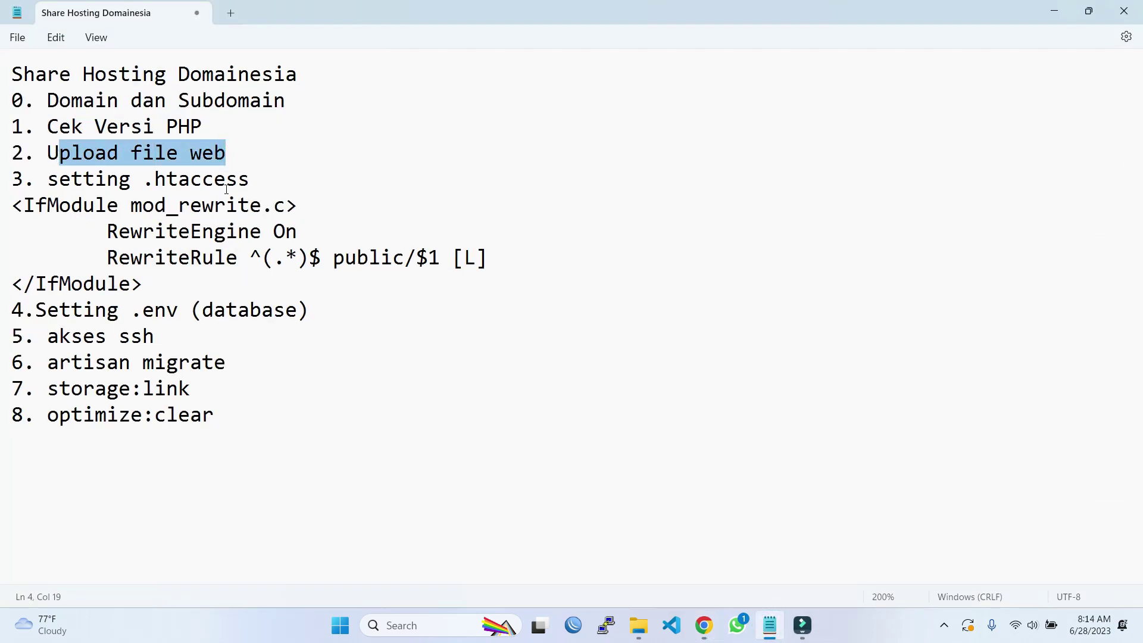
drag(271, 182, 49, 178)
key(alt+Tab)
scroll(554, 301, up, 5)
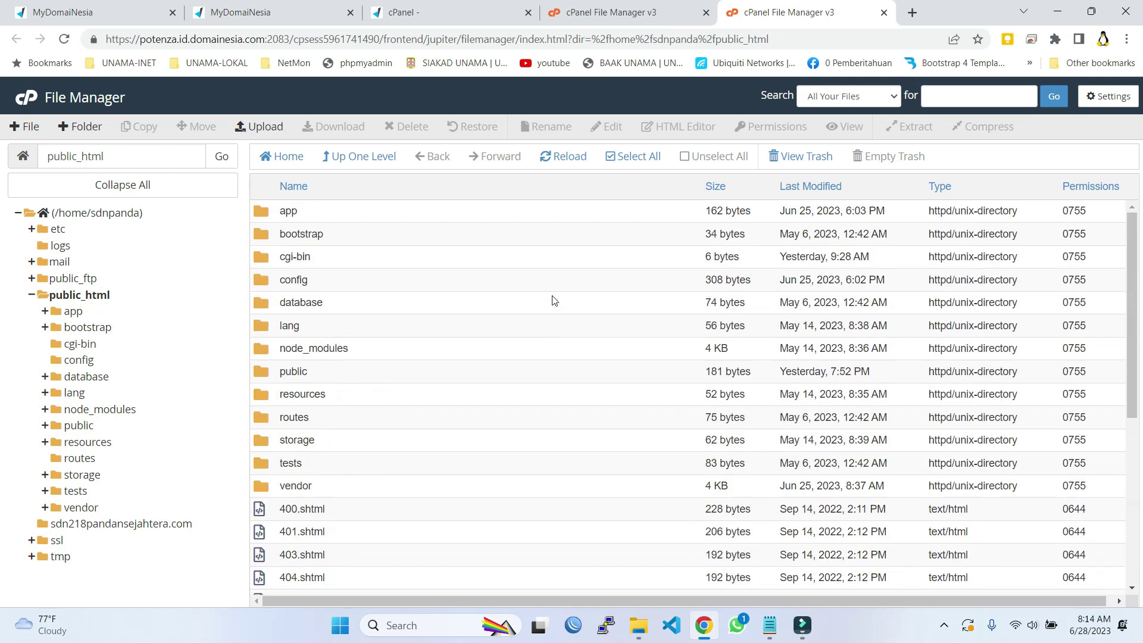
scroll(552, 300, down, 3)
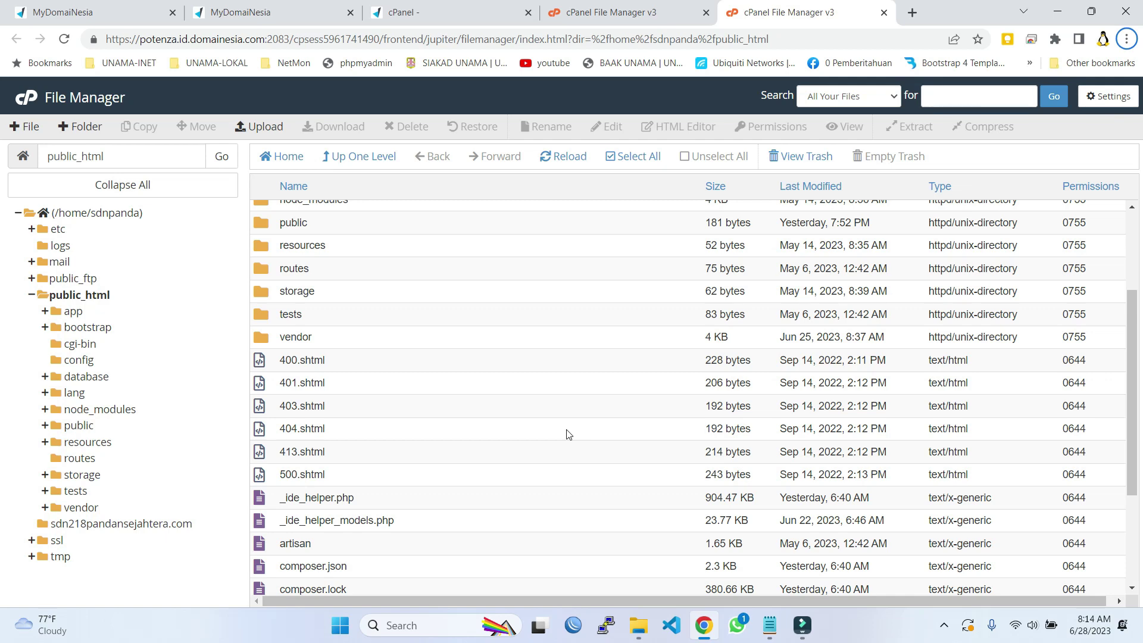
scroll(564, 427, down, 3)
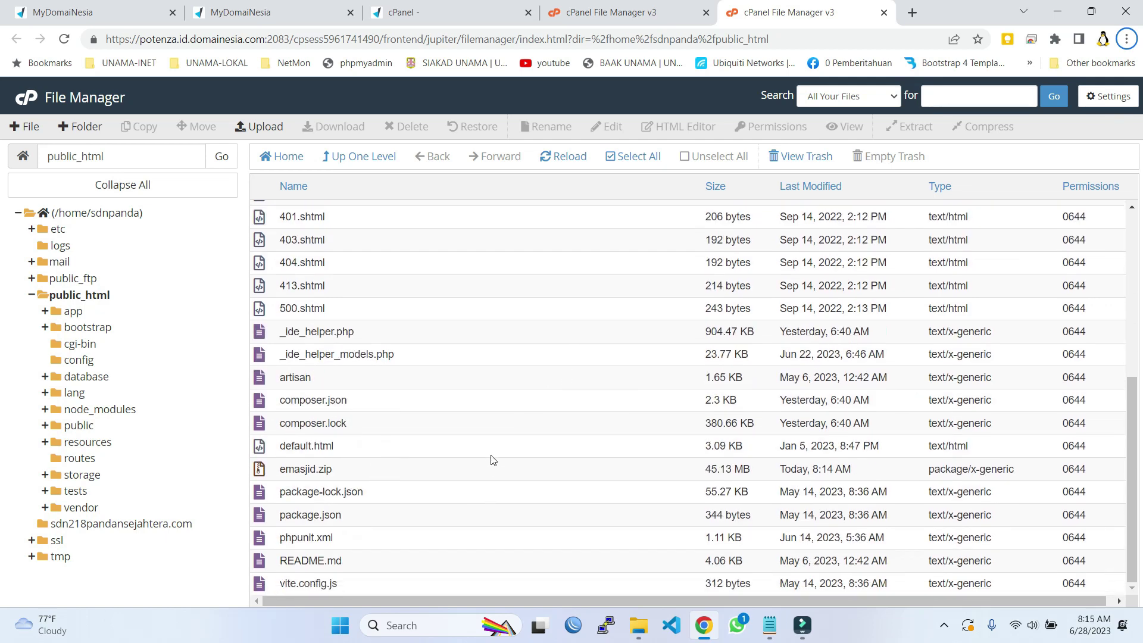
scroll(461, 398, up, 4)
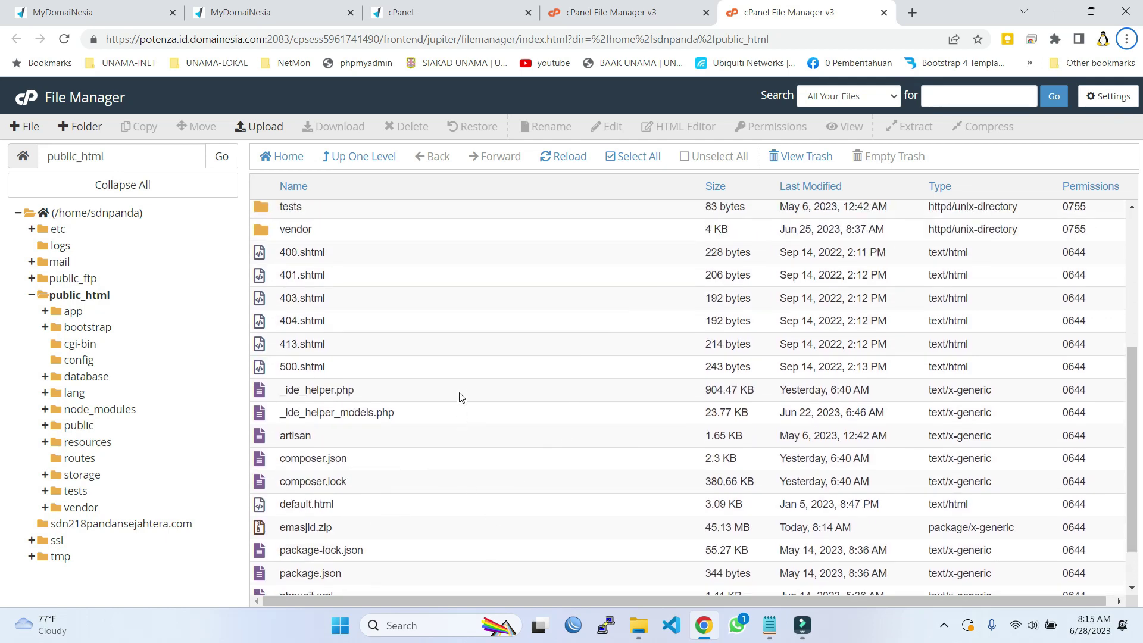
Enable Show Hidden Files (dotfiles) in File Manager settings so .env appears in public_html.
click(1104, 97)
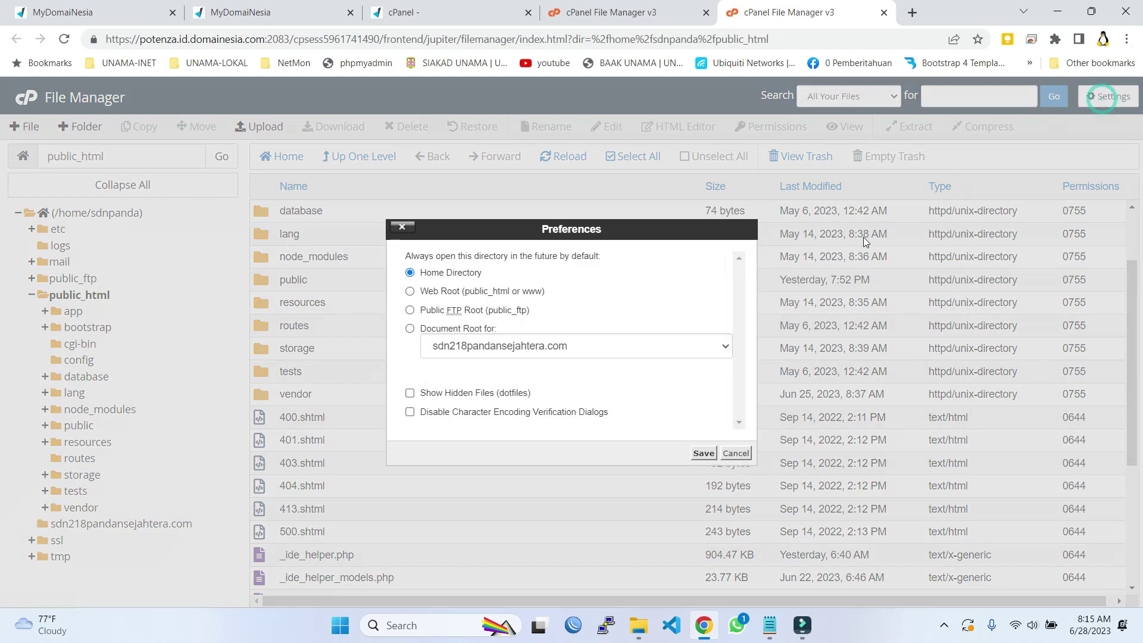
click(409, 393)
click(702, 453)
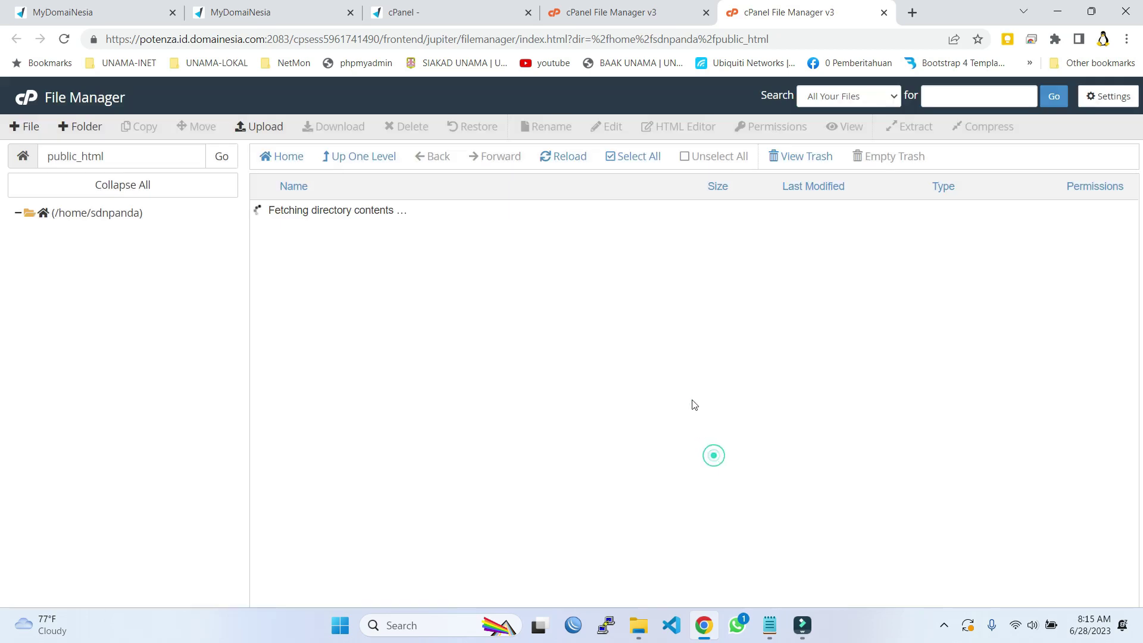
scroll(690, 423, down, 7)
scroll(385, 350, up, 1)
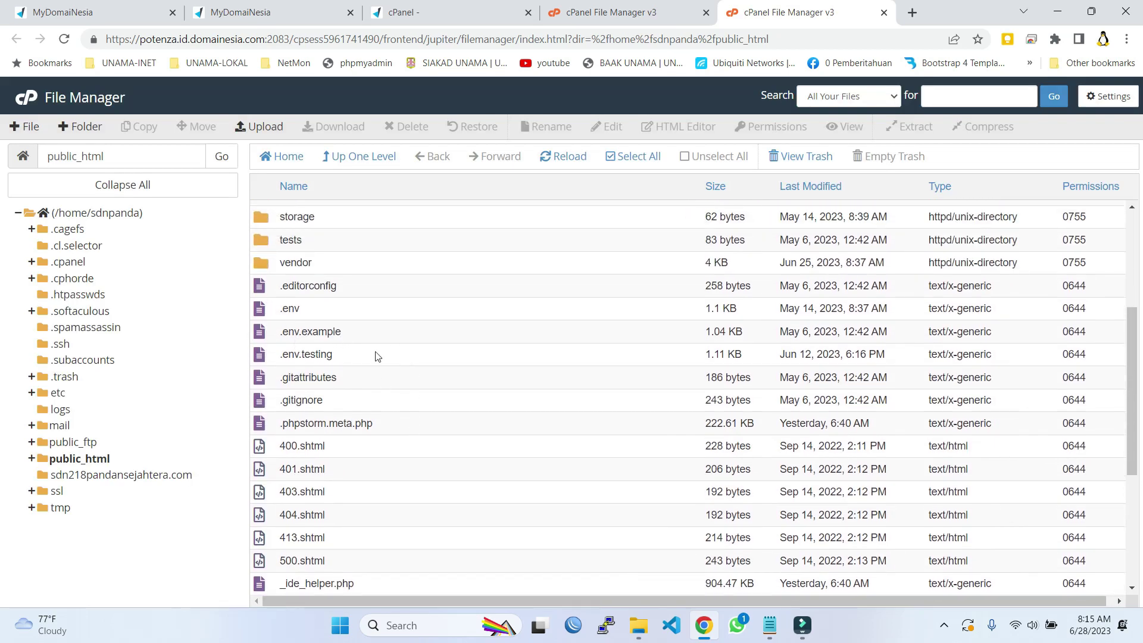
Create a new empty file named .htaccess in public_html.
click(25, 126)
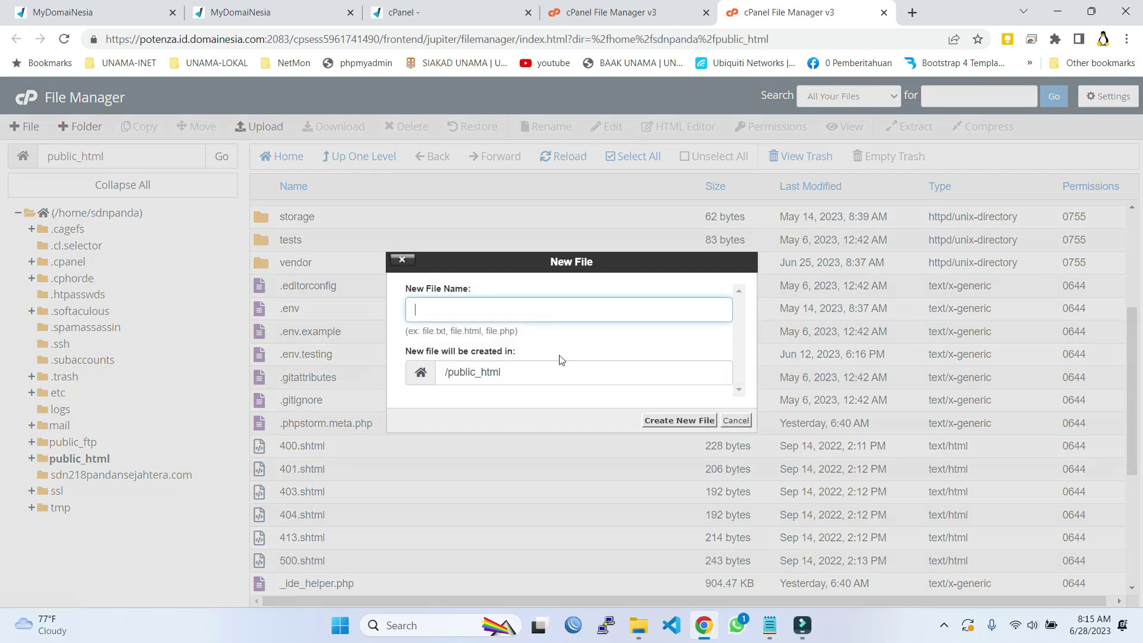
key(alt+Tab)
click(143, 182)
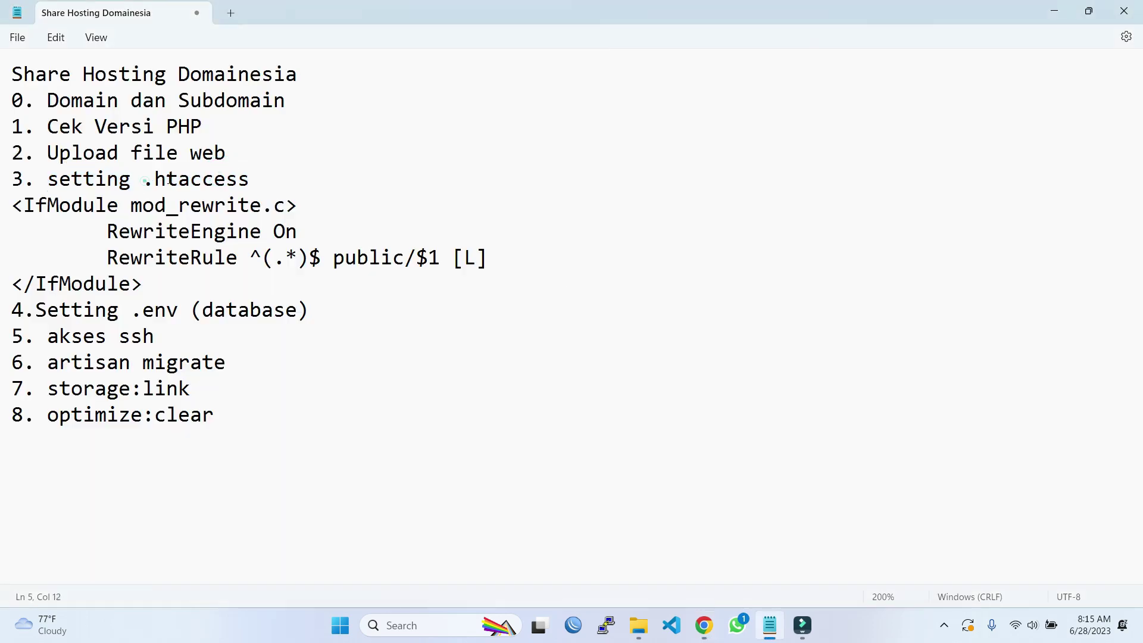
drag(145, 182, 285, 172)
key(ctrl+c)
key(alt+Tab)
key(ctrl+v)
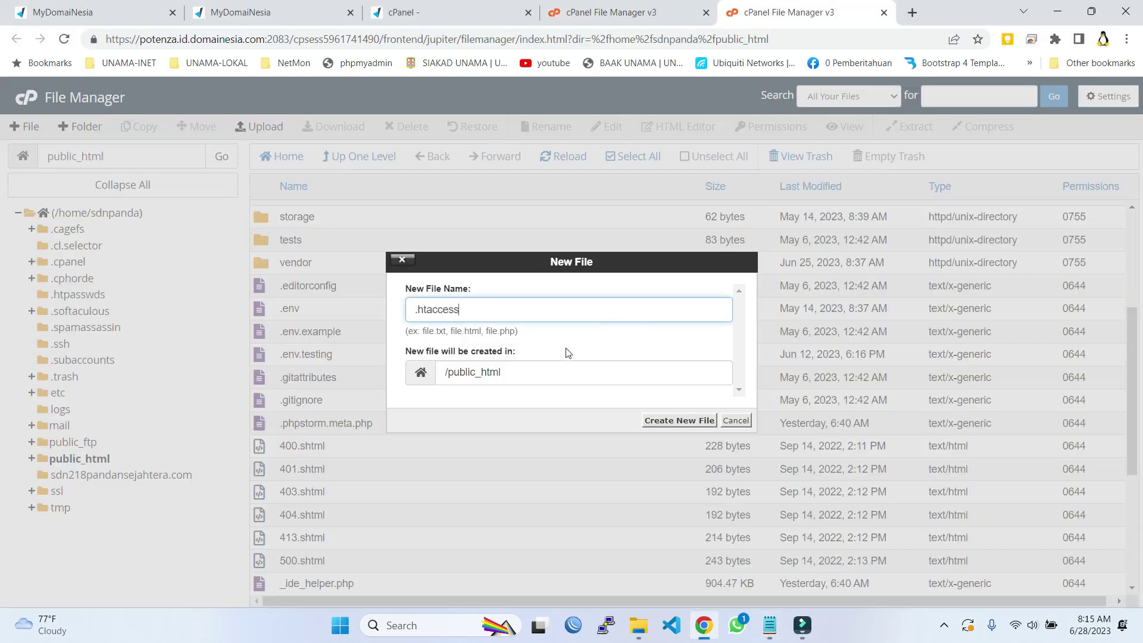
click(671, 430)
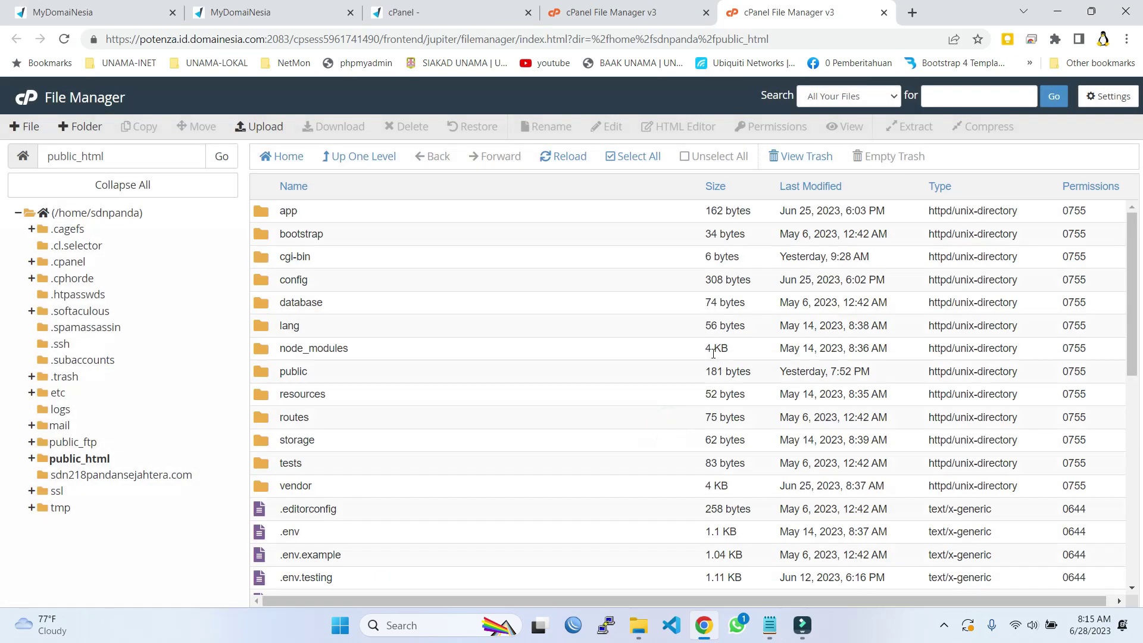
scroll(566, 421, down, 3)
click(381, 422)
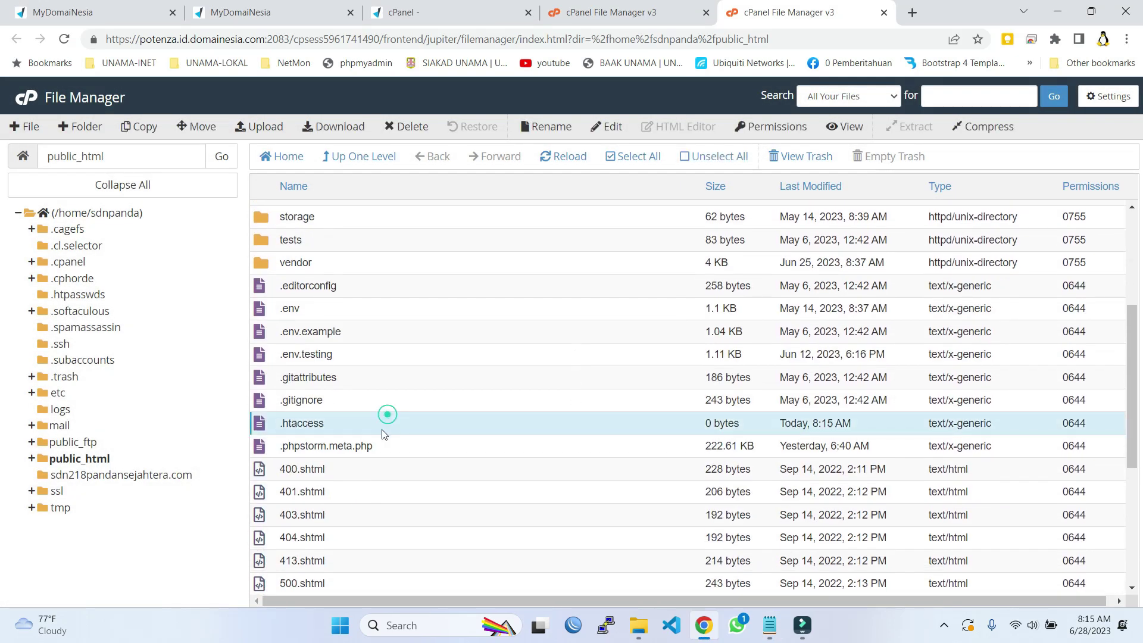
Open the .htaccess file in cPanel's code editor.
right_click(381, 422)
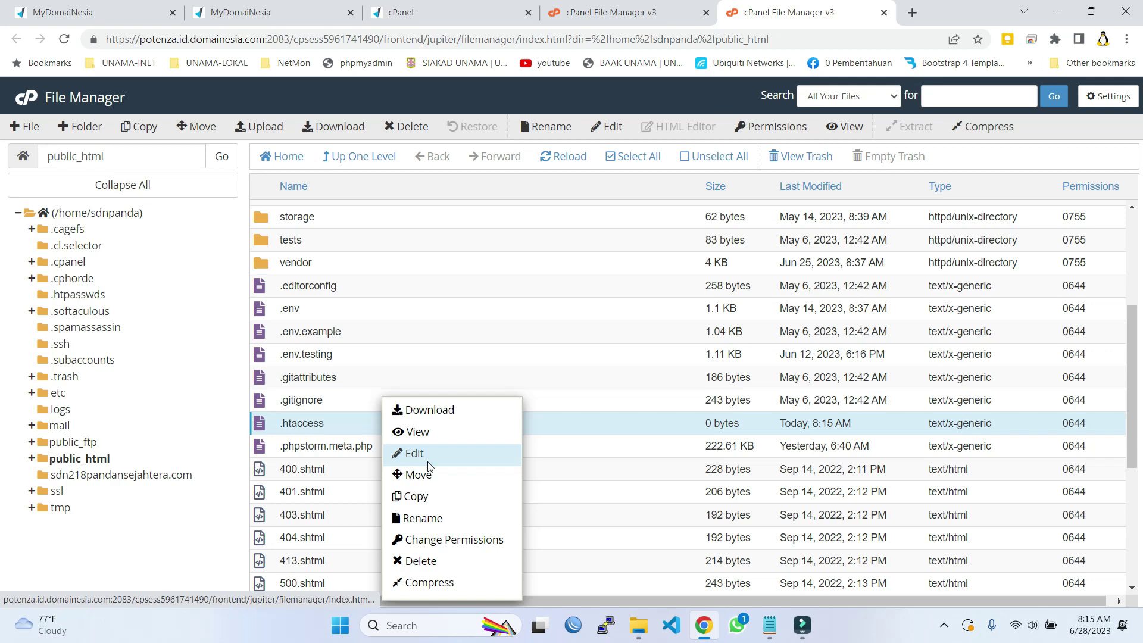
click(428, 458)
click(703, 454)
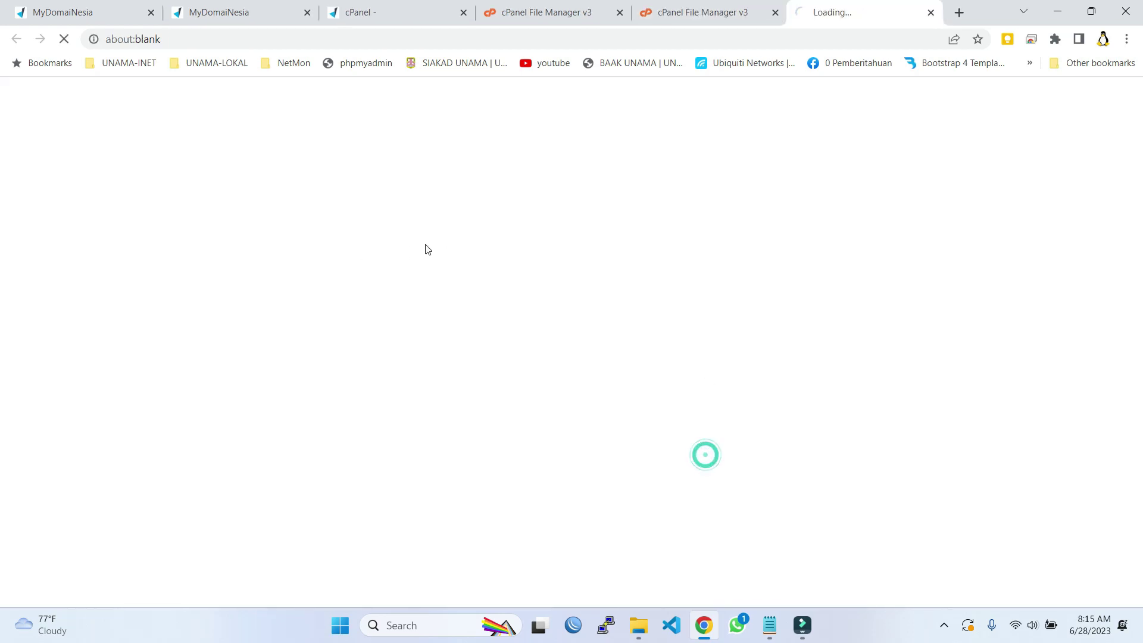
Paste the IfModule mod_rewrite block rewriting requests to public/$1, then save and close.
key(alt+Tab)
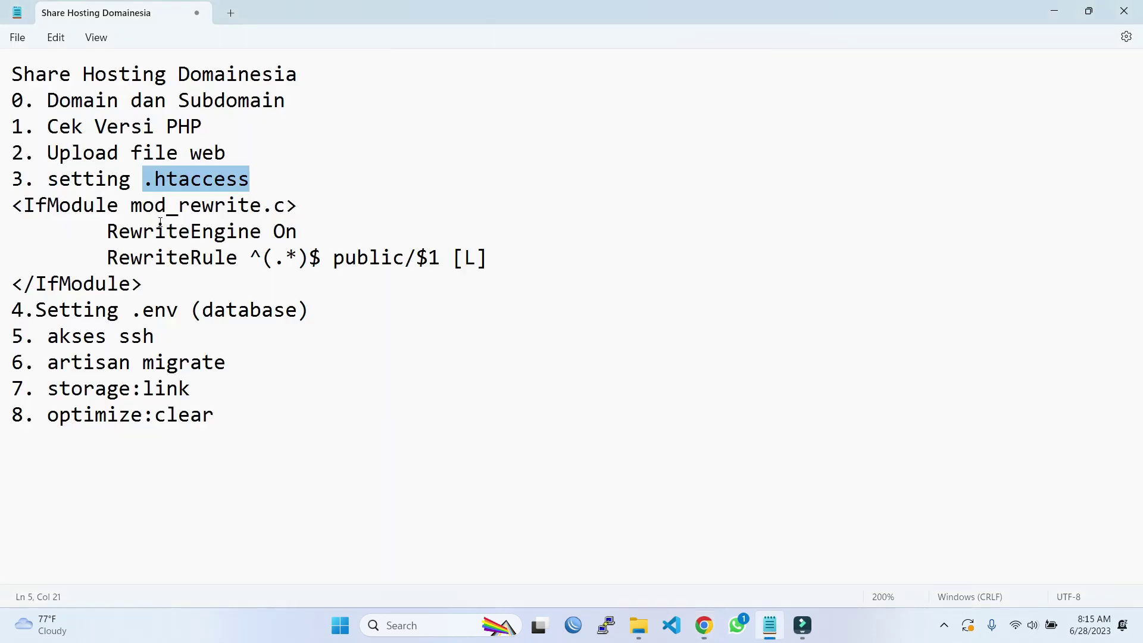
click(125, 206)
drag(11, 205, 160, 281)
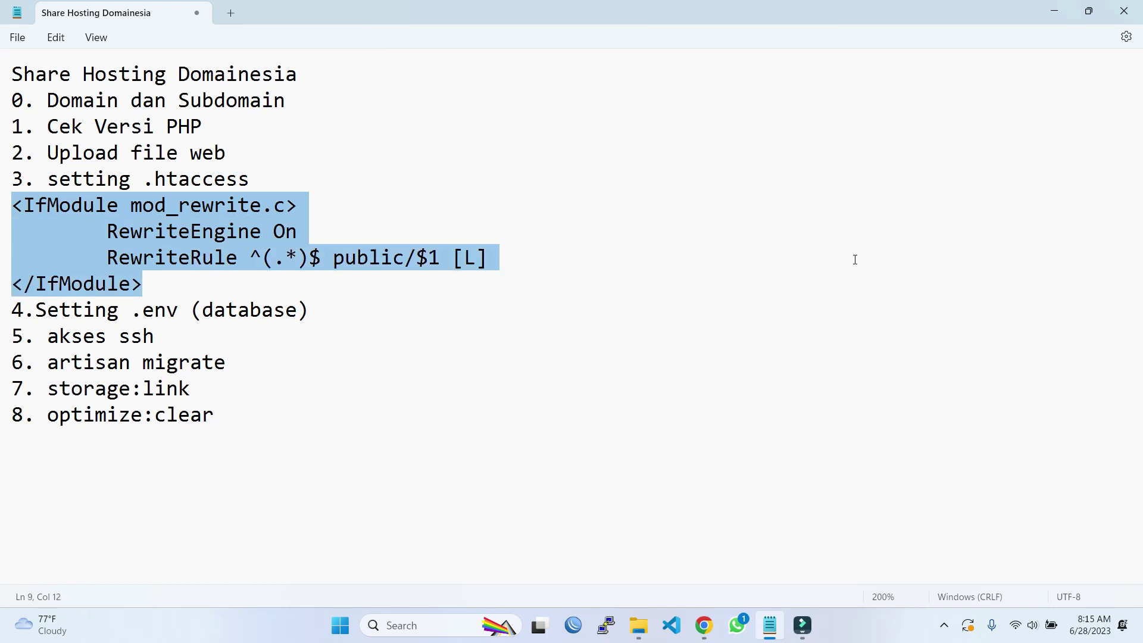
key(ctrl+c)
key(alt+Tab)
click(339, 296)
key(ctrl+v)
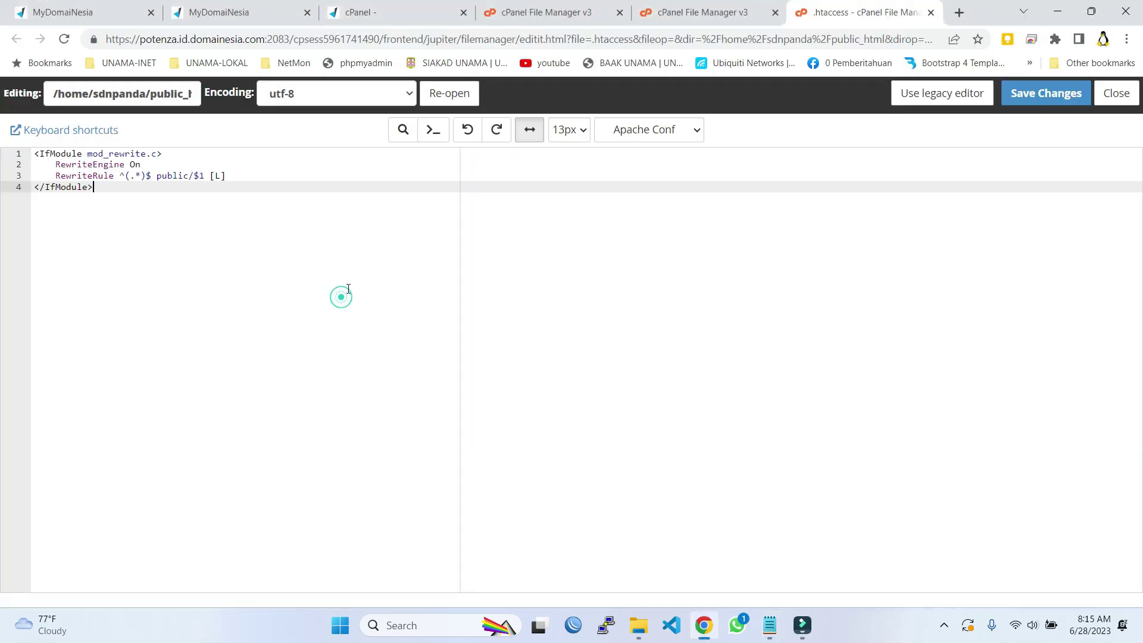
click(1023, 92)
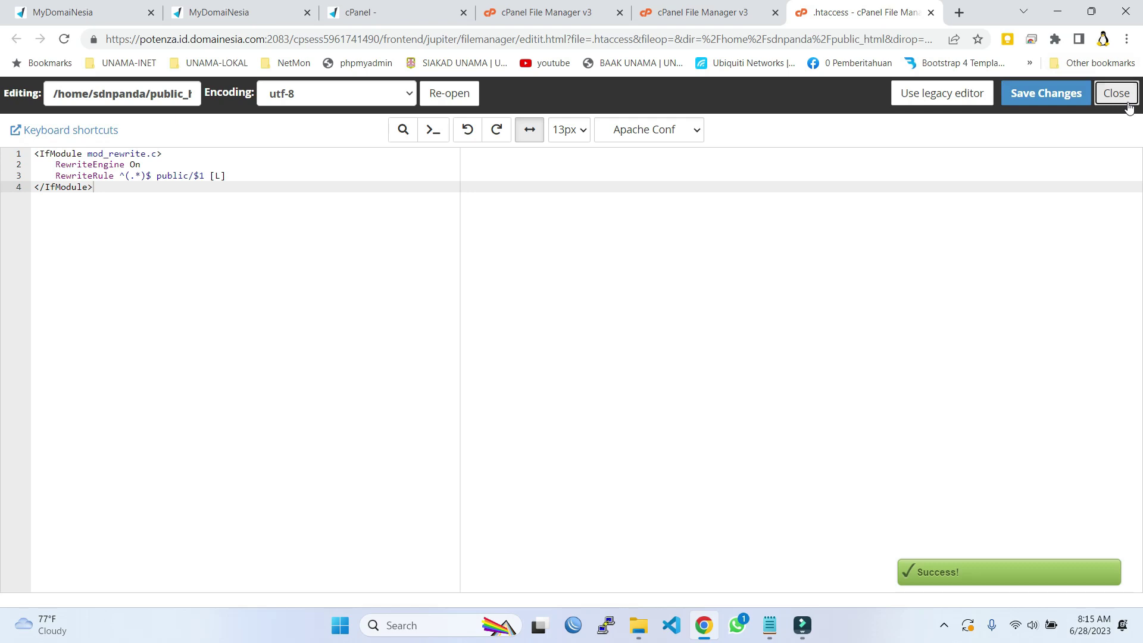
click(1116, 93)
scroll(646, 396, up, 4)
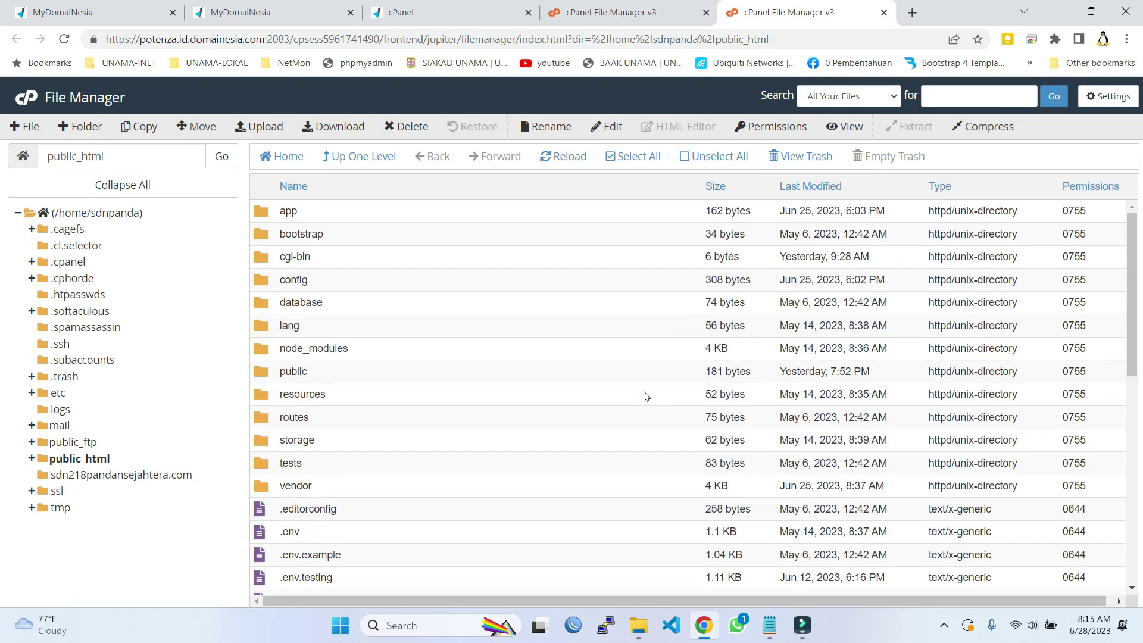
Open the site's .env file in cPanel's code editor.
click(769, 625)
click(134, 324)
drag(331, 309, 48, 309)
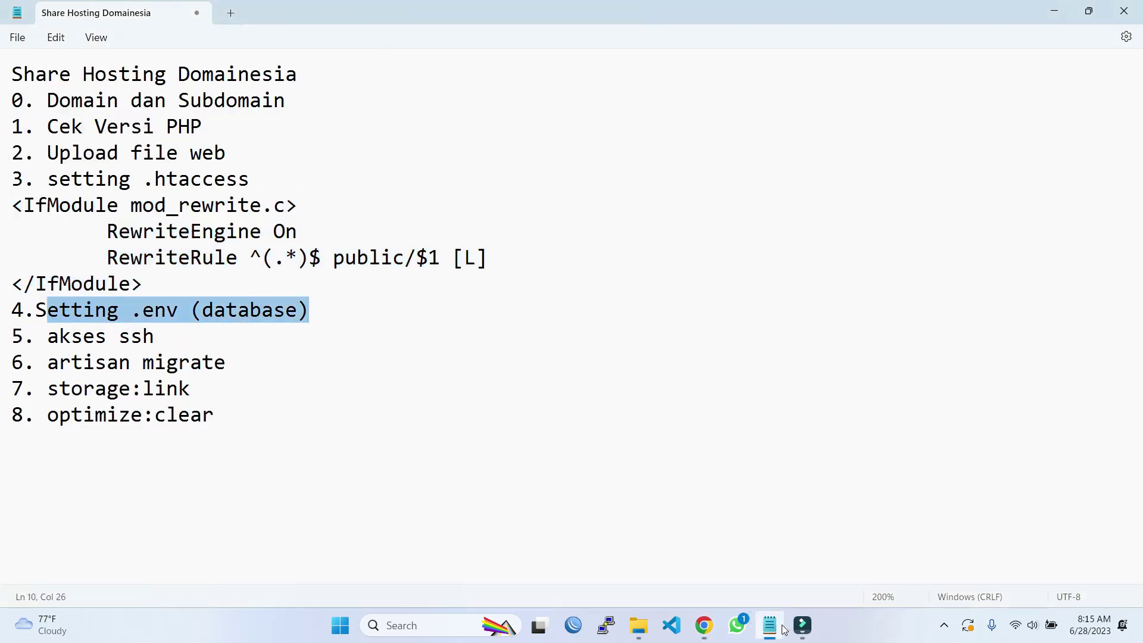
click(783, 629)
scroll(520, 334, down, 2)
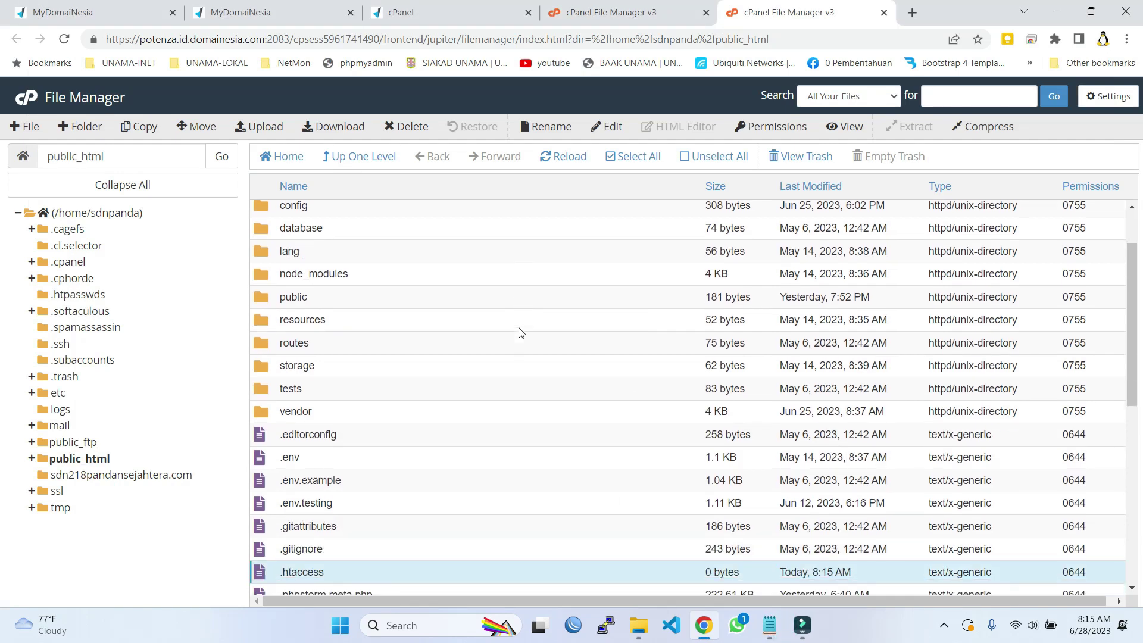
click(357, 458)
right_click(461, 457)
click(517, 453)
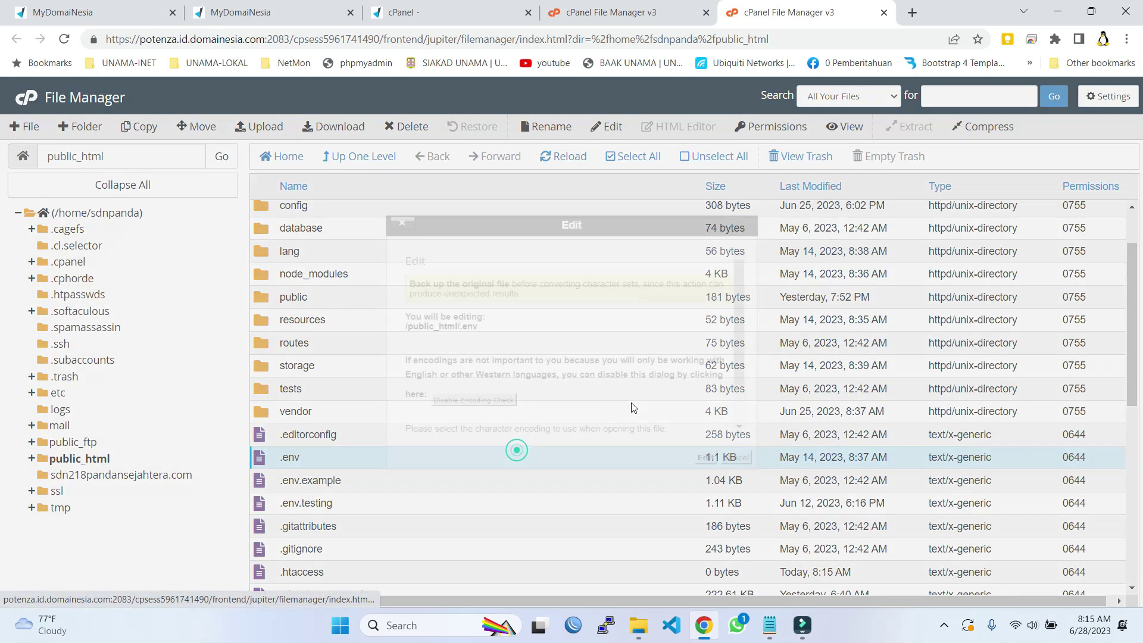
click(706, 458)
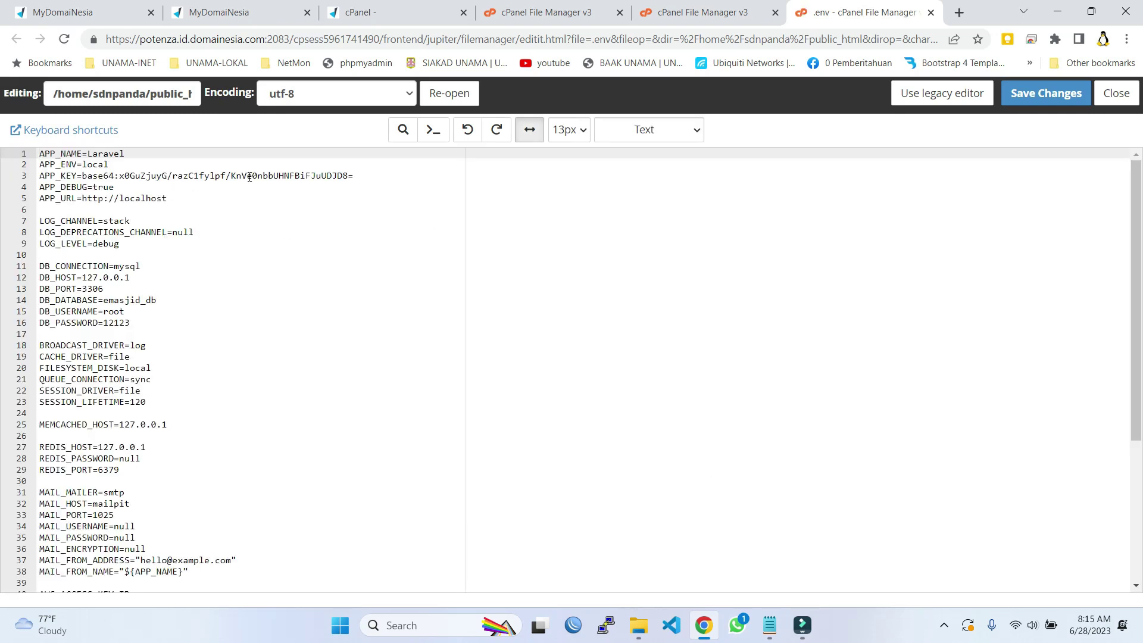
Enlarge the .env editor text to 20px, then bring up the MySQL Databases page.
click(399, 135)
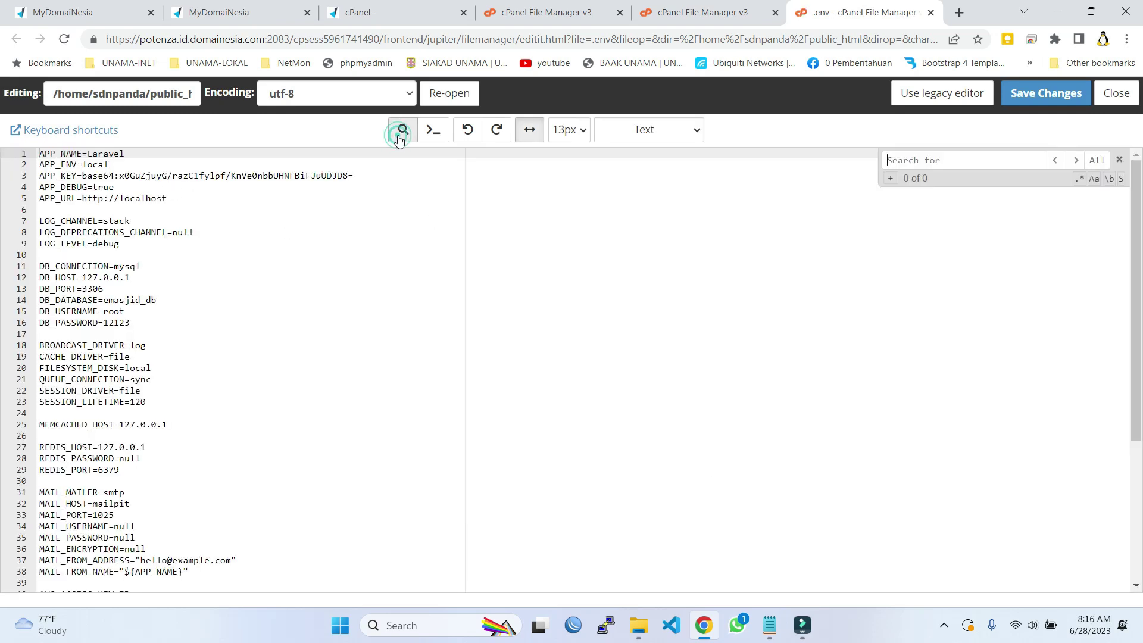
click(400, 135)
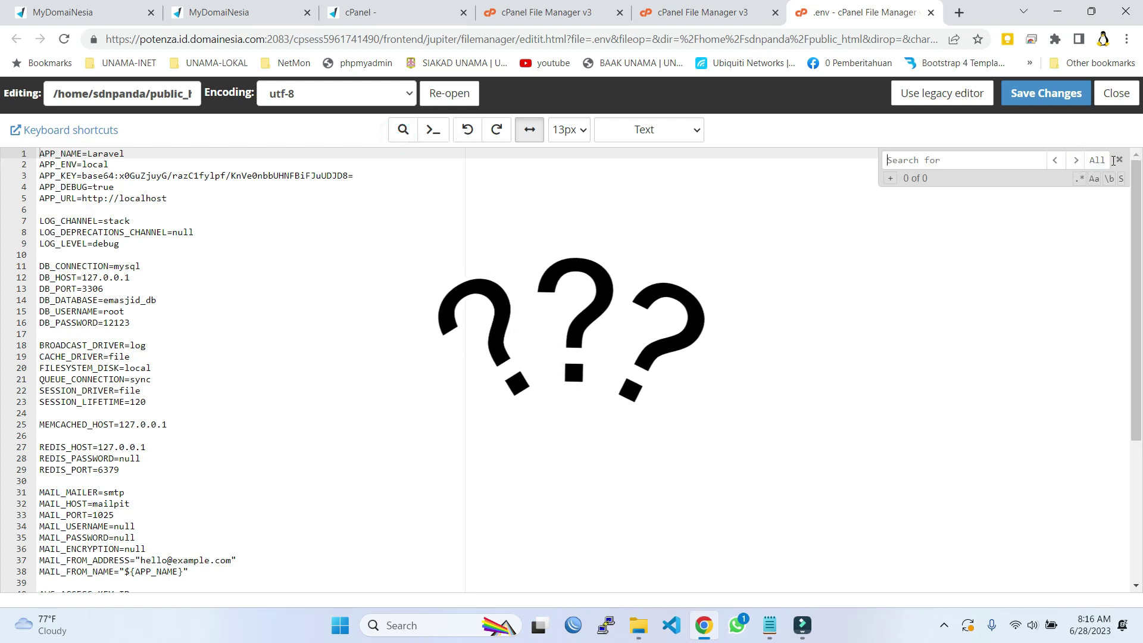
click(1117, 159)
click(580, 134)
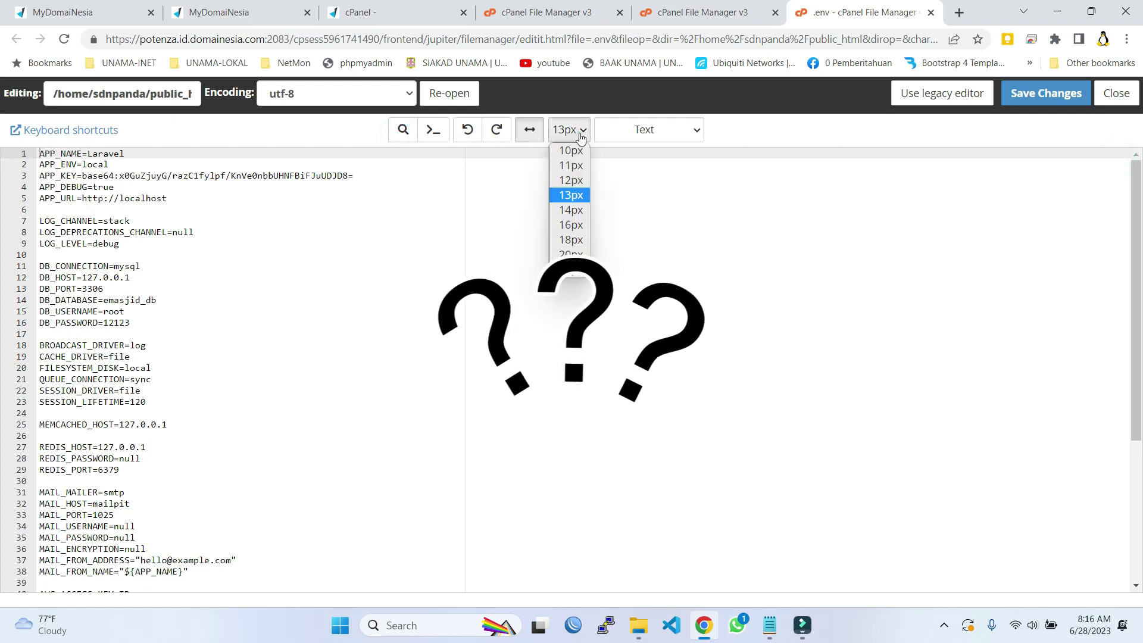
click(570, 254)
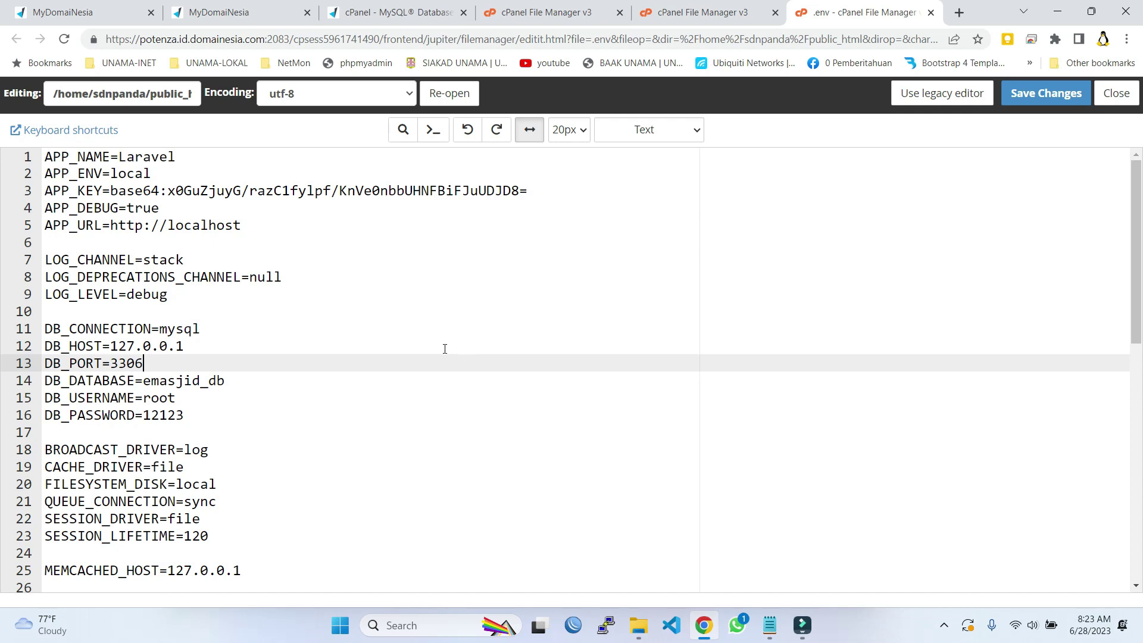
click(383, 7)
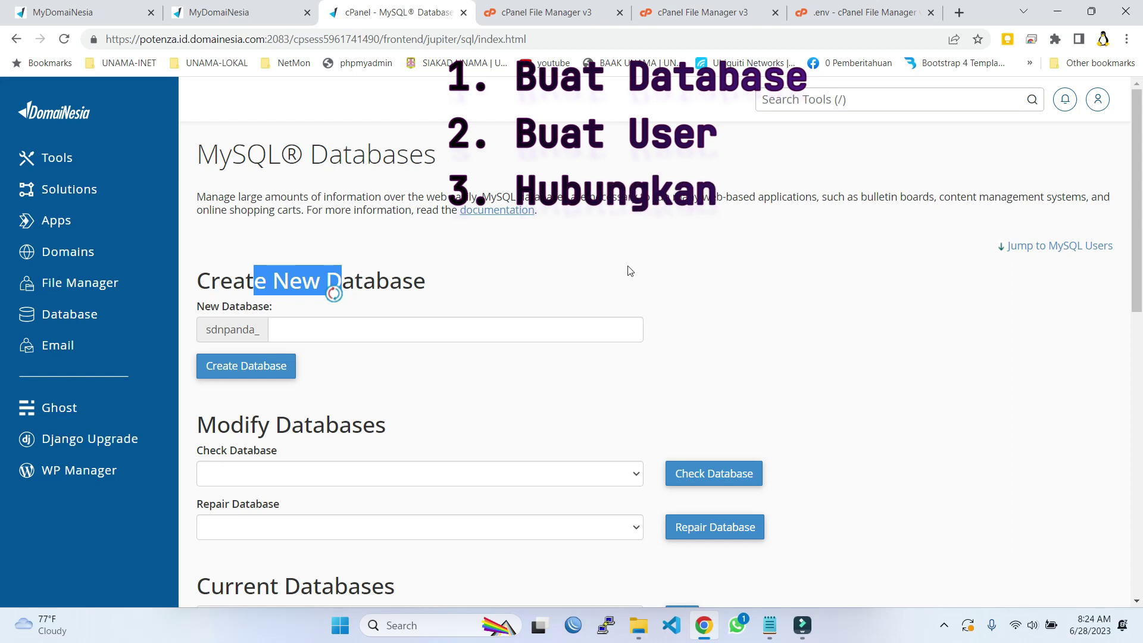
Create the database sdnpanda_masjid by entering masjid as the new database name.
click(378, 329)
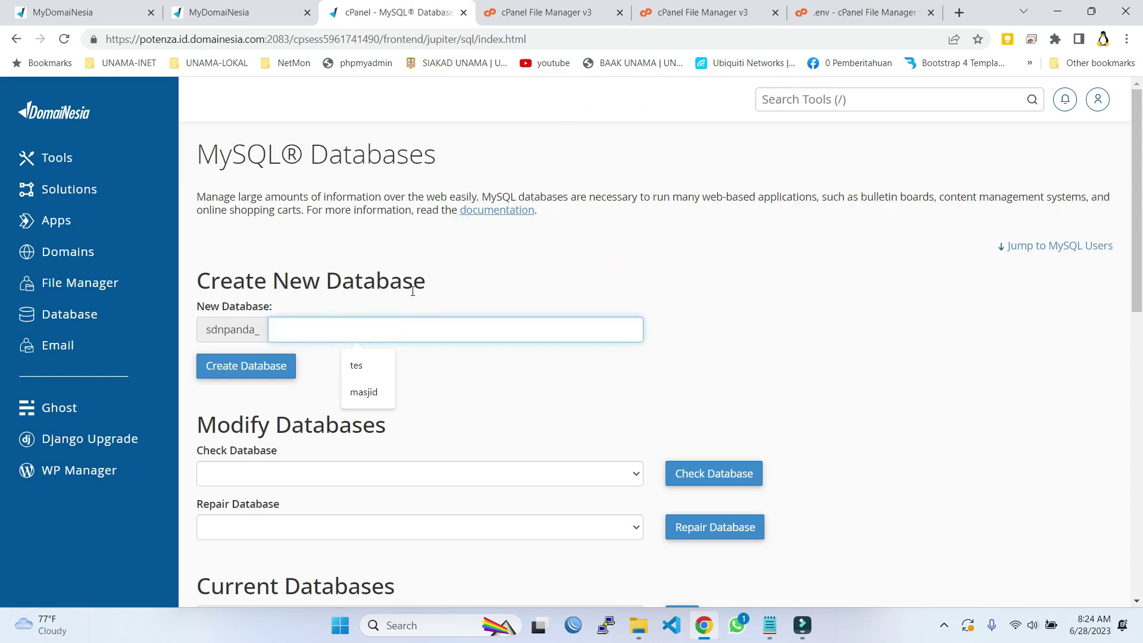
text(masjid)
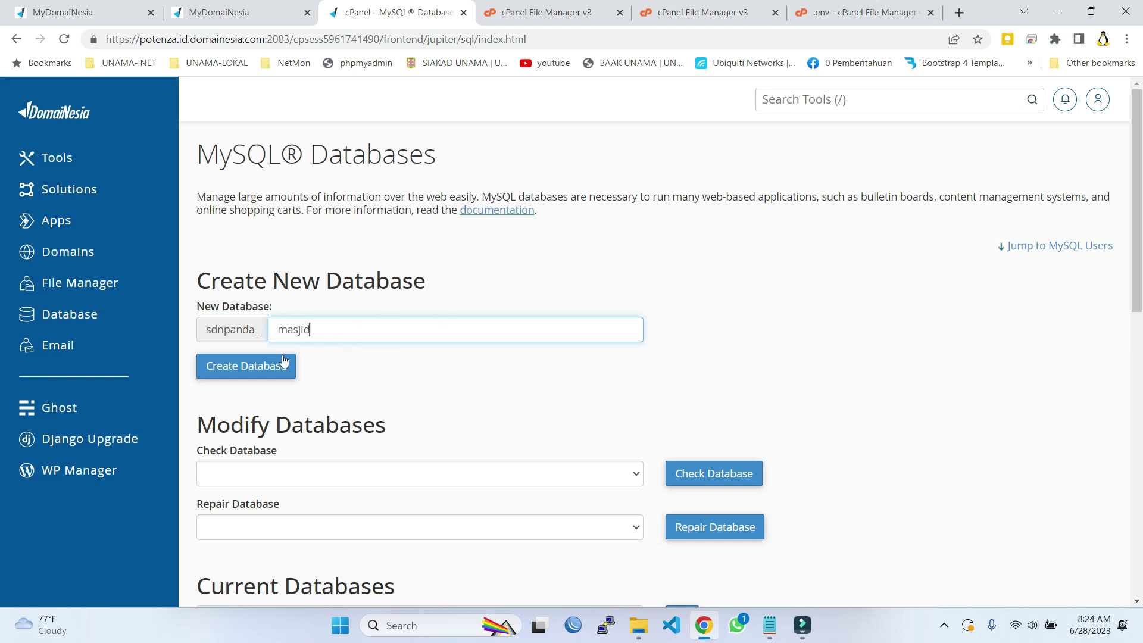
click(241, 370)
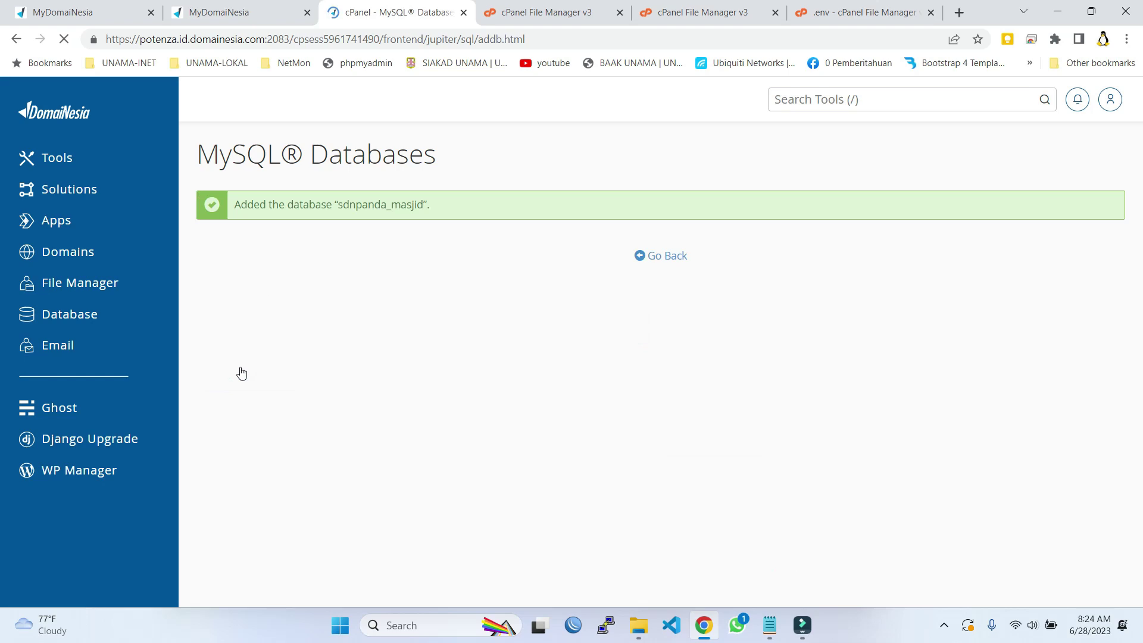
click(673, 256)
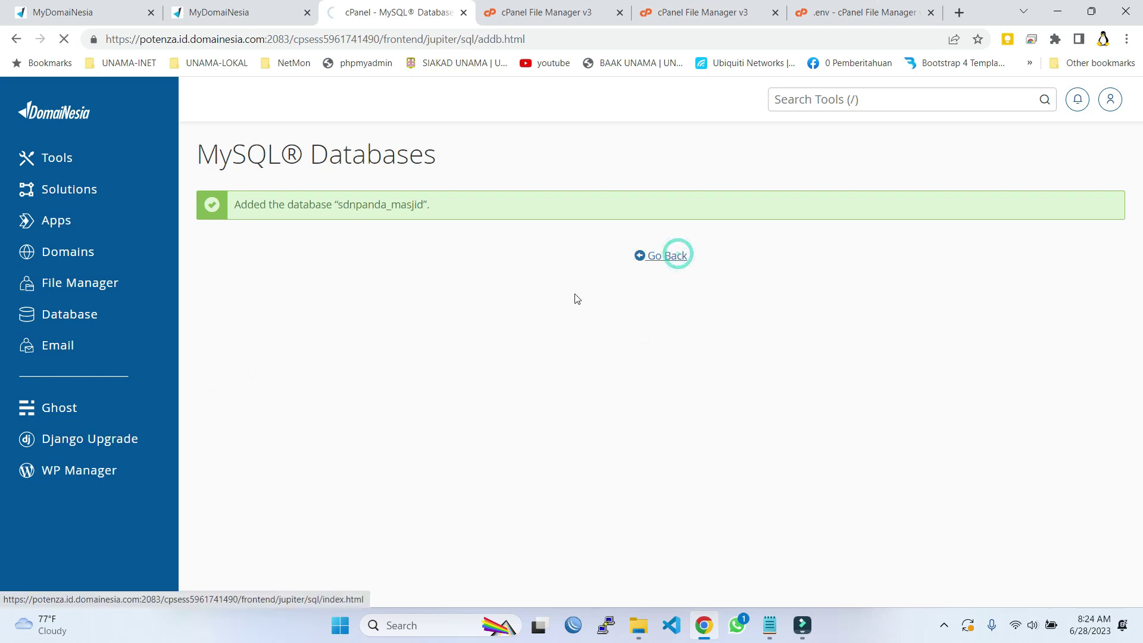
scroll(573, 287, down, 4)
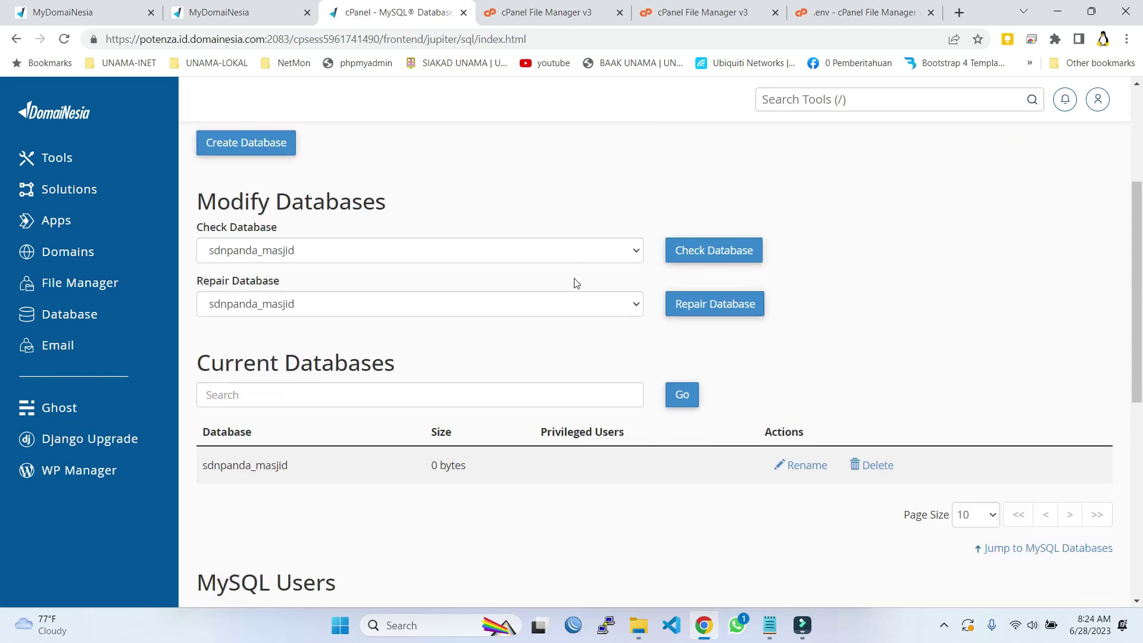
scroll(486, 321, down, 3)
Add MySQL user sdnpanda_masjid with a generated Very Strong password, copying the password.
scroll(482, 320, down, 4)
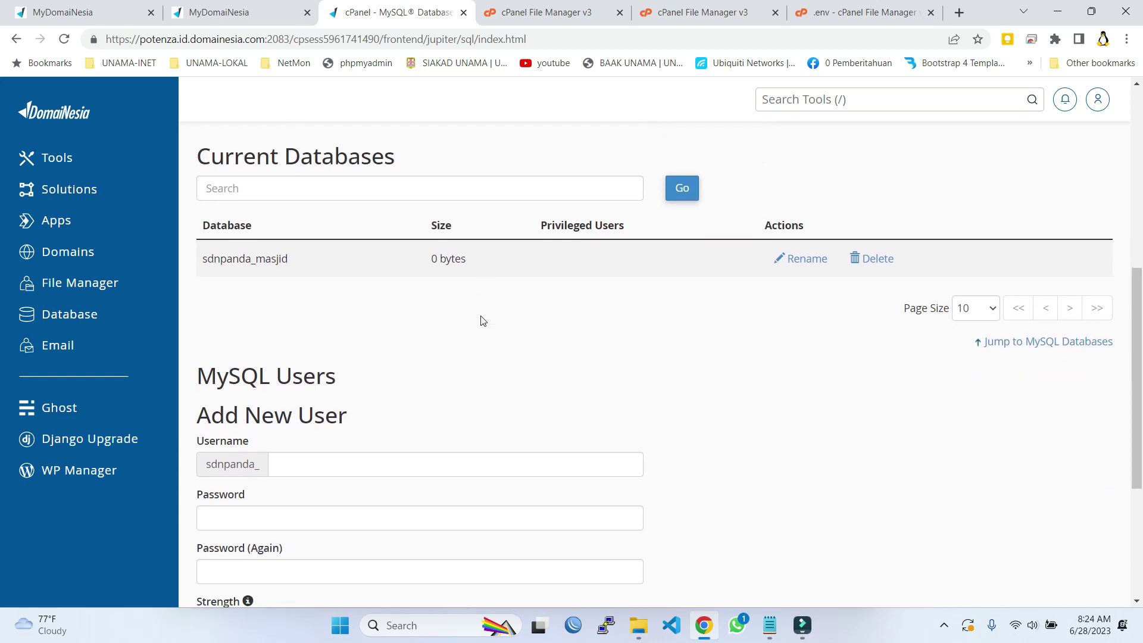
click(342, 291)
text(masjid)
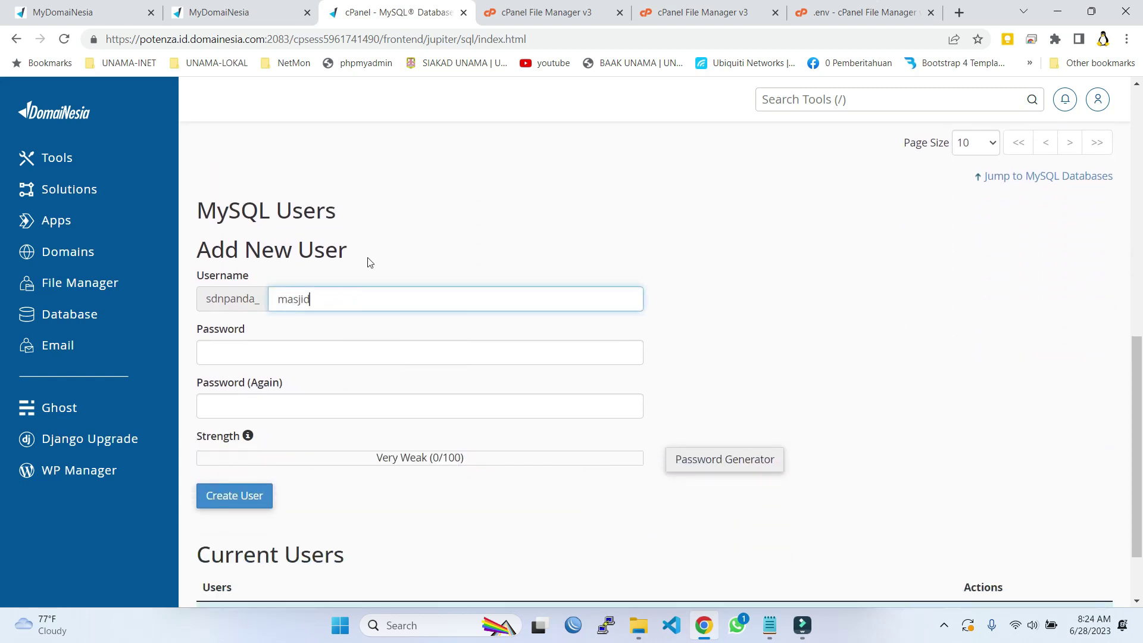
click(706, 302)
scroll(309, 312, down, 1)
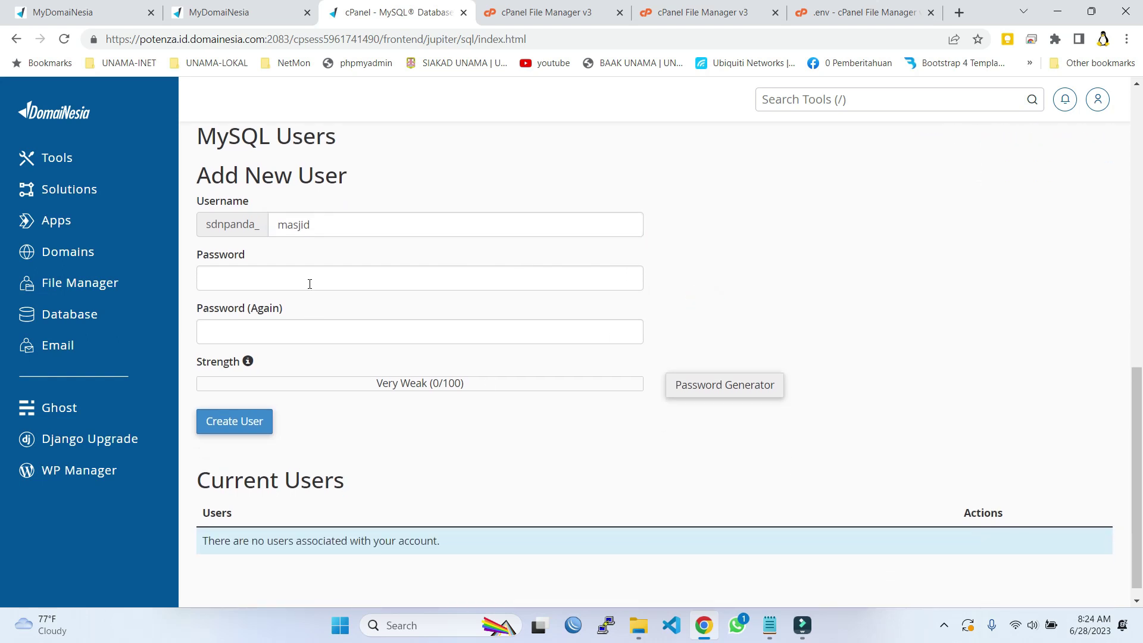
click(706, 397)
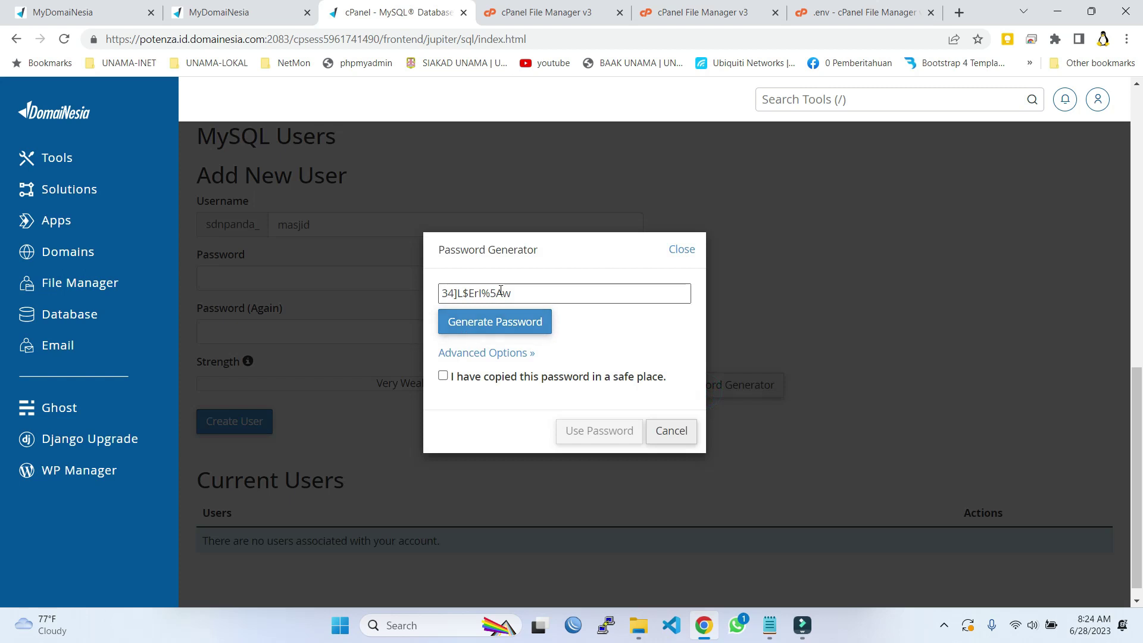
triple_click(528, 294)
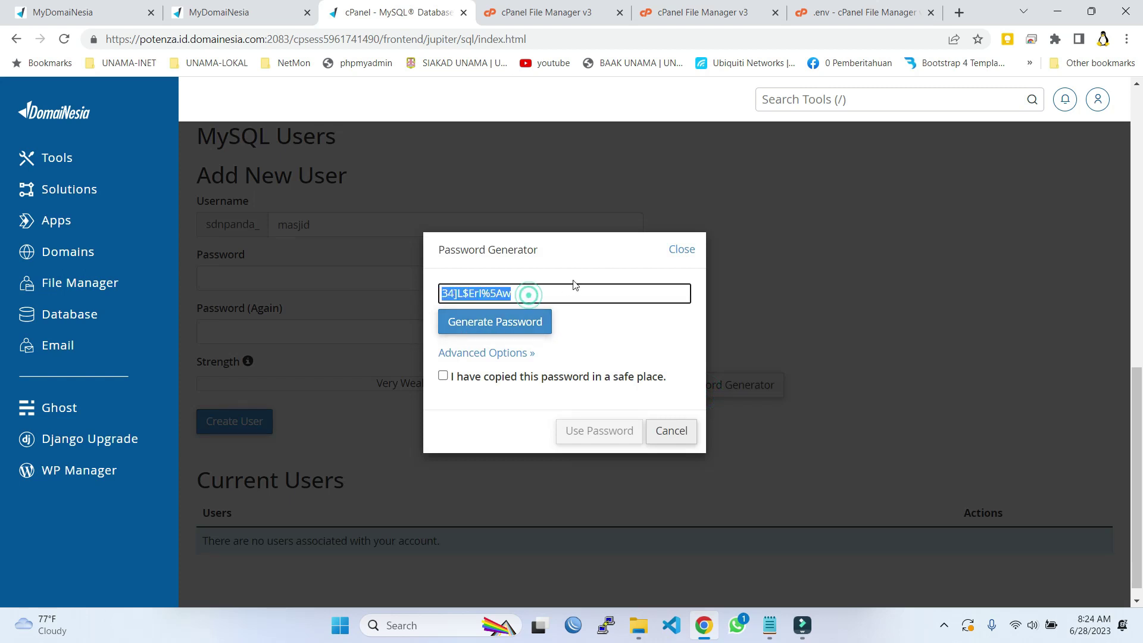
click(442, 377)
click(615, 436)
click(246, 426)
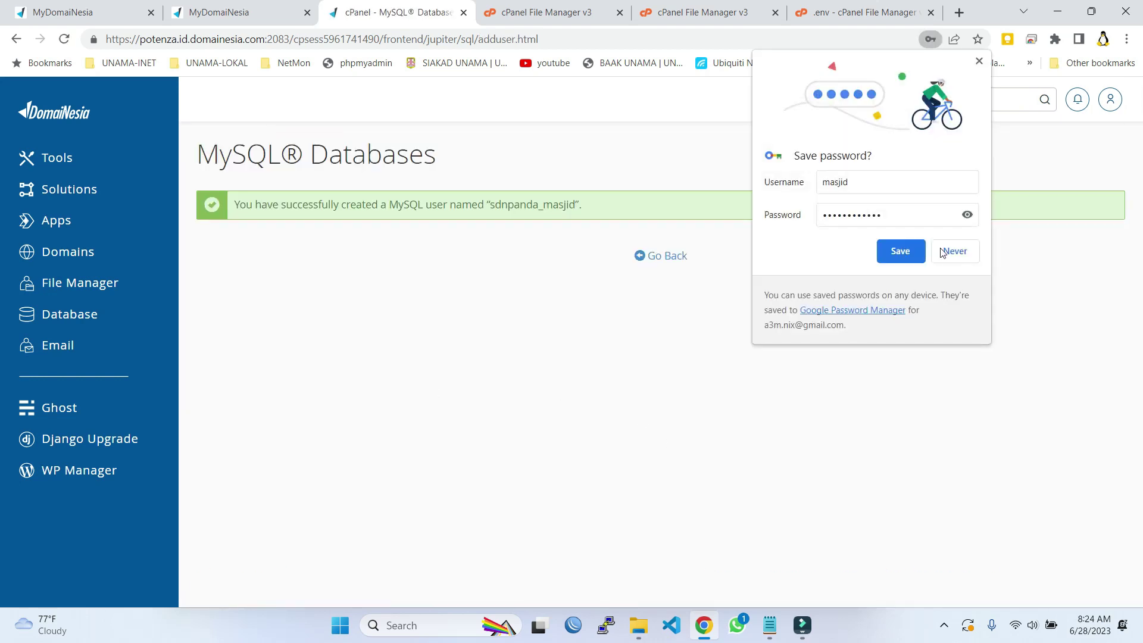
click(976, 62)
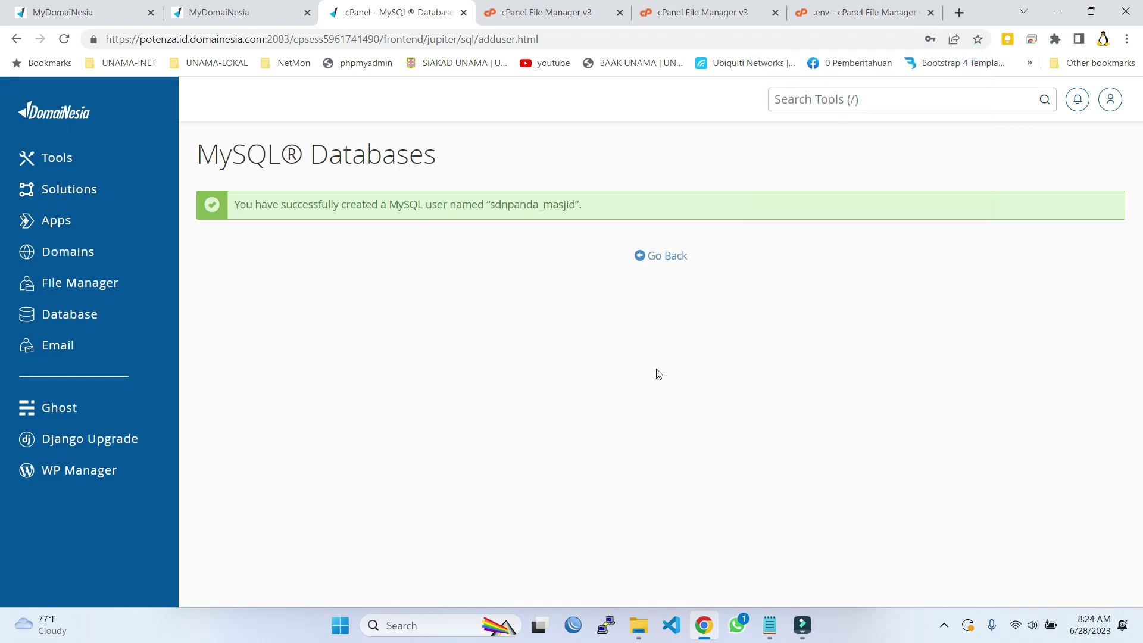
Replace the Notepad note with db, user and pass labels, the copied password after pass.
click(769, 625)
click(845, 542)
key(ctrl+a)
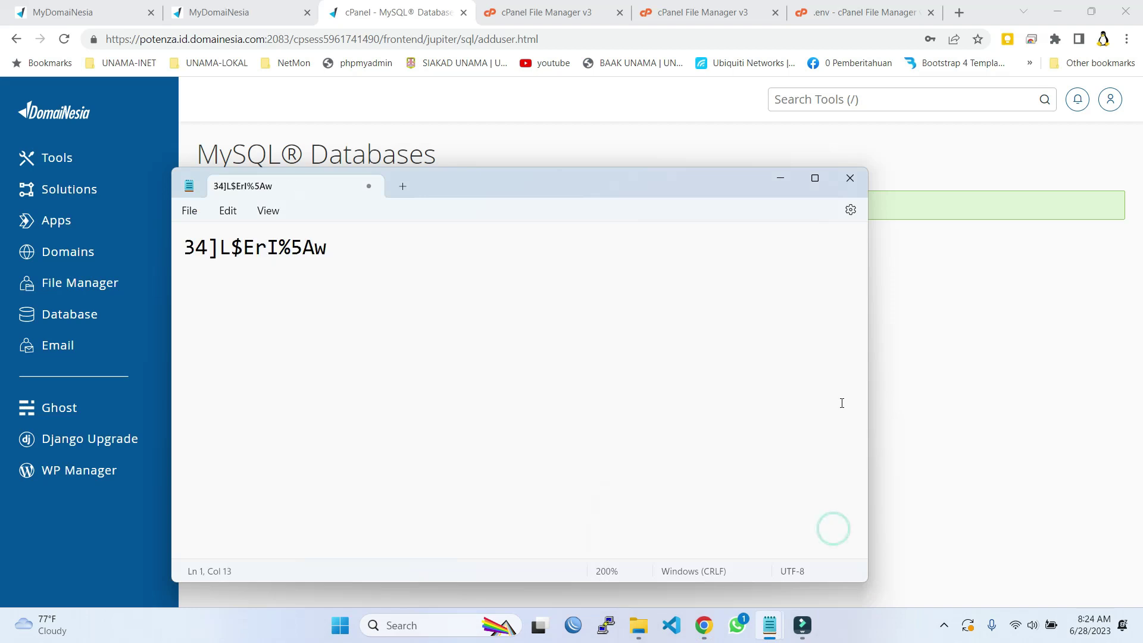
key(Return)
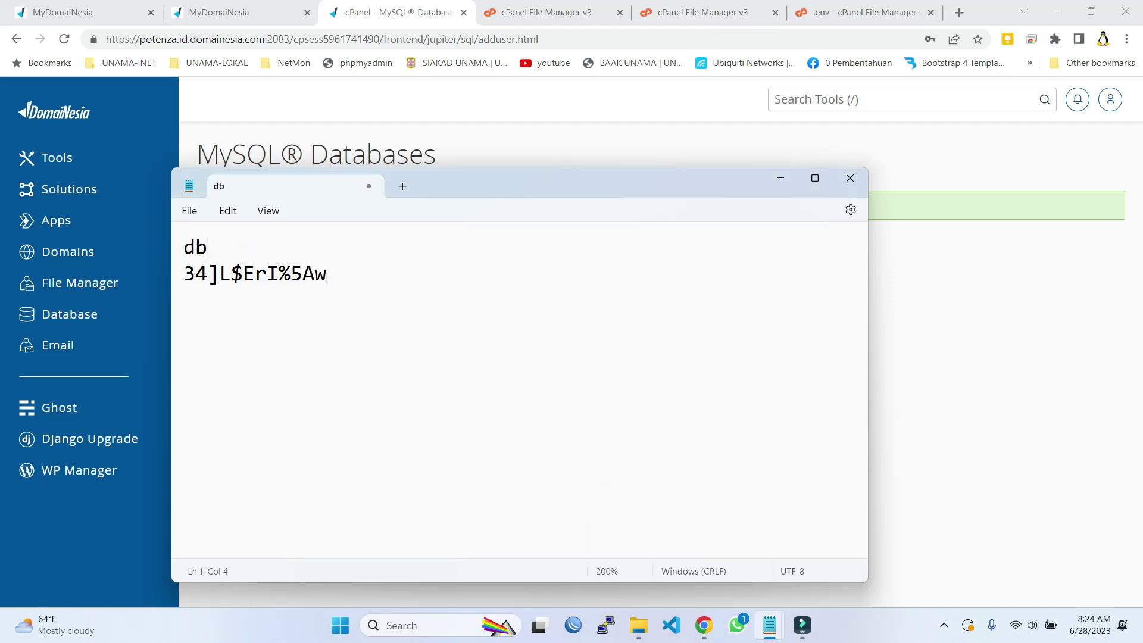
key(Return)
key(Return)
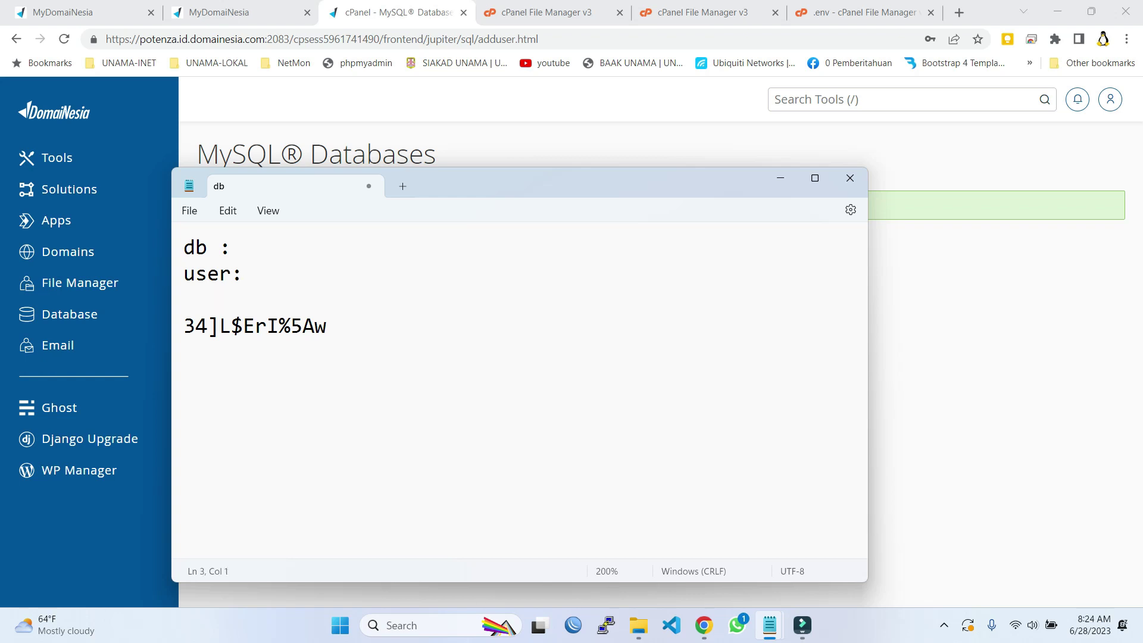
key(Delete)
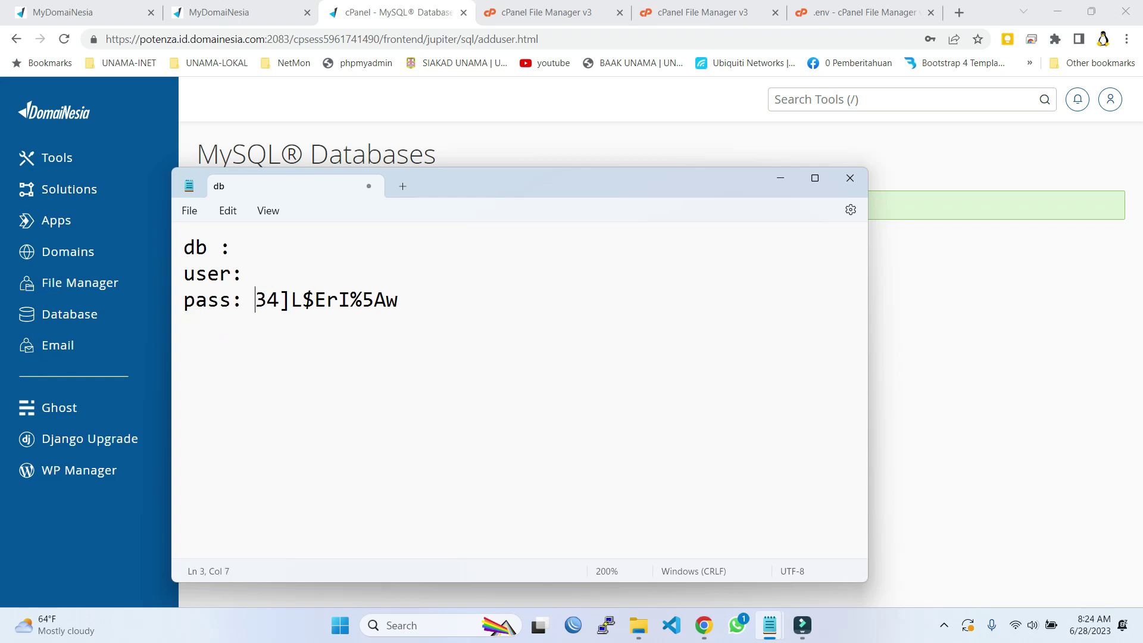
click(1048, 215)
click(676, 260)
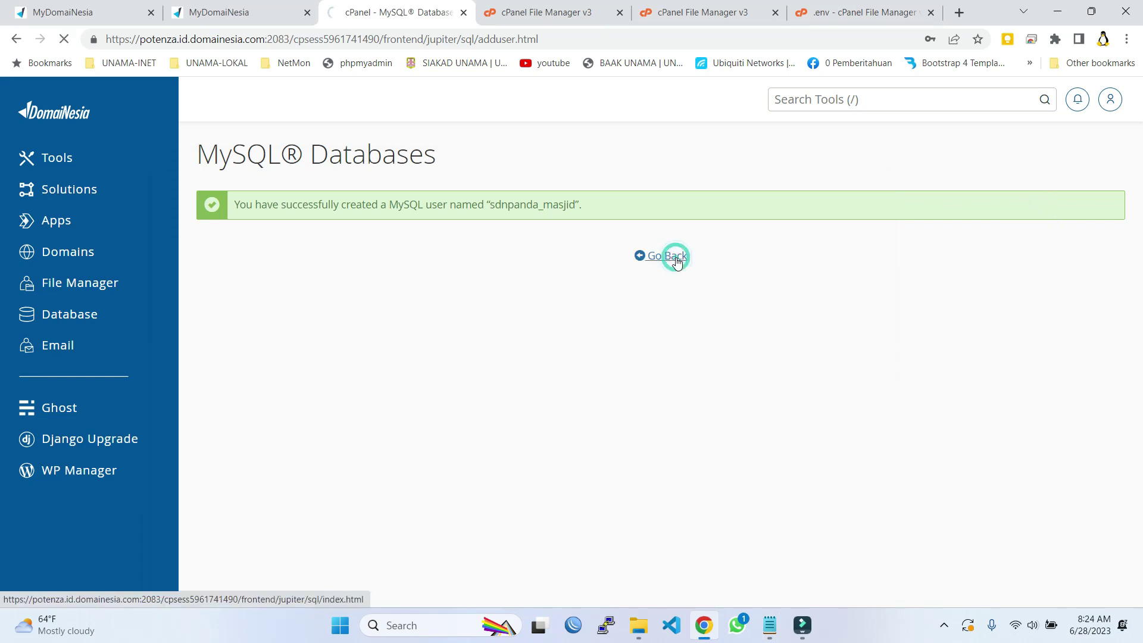
Add user sdnpanda_masjid to database sdnpanda_masjid under Add User To Database.
scroll(556, 325, down, 7)
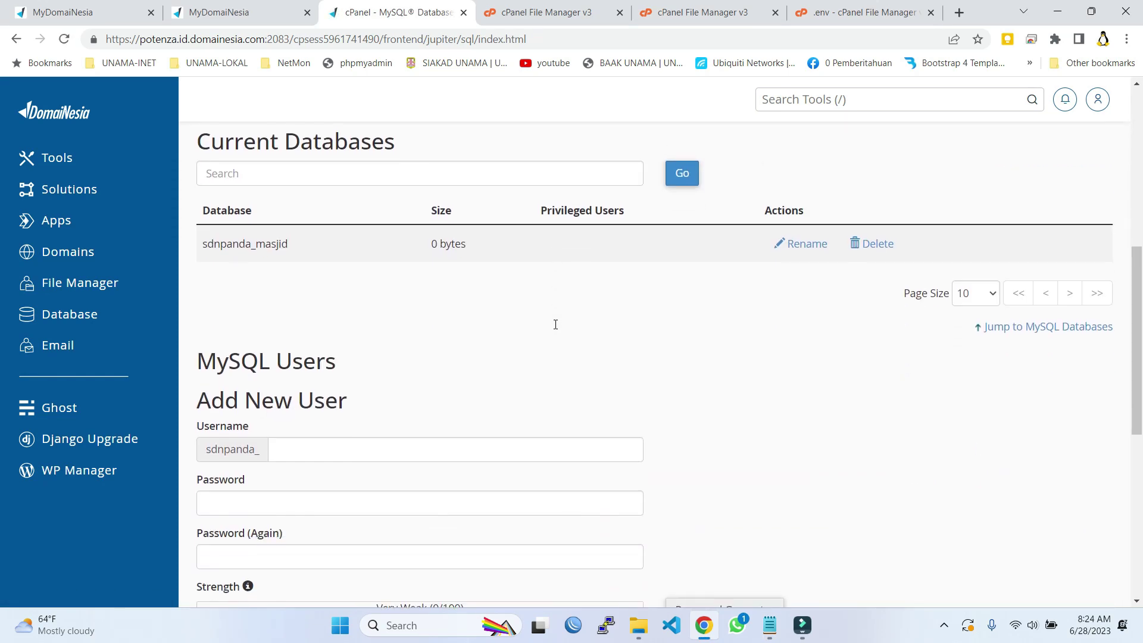
scroll(315, 316, up, 3)
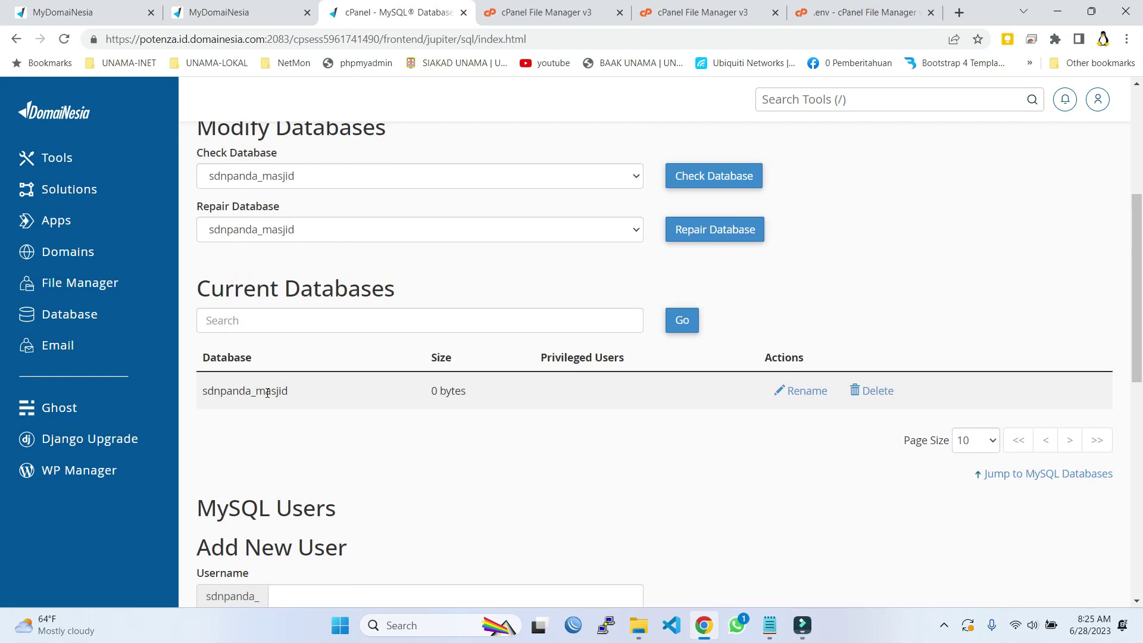
drag(287, 395, 199, 375)
scroll(595, 301, down, 6)
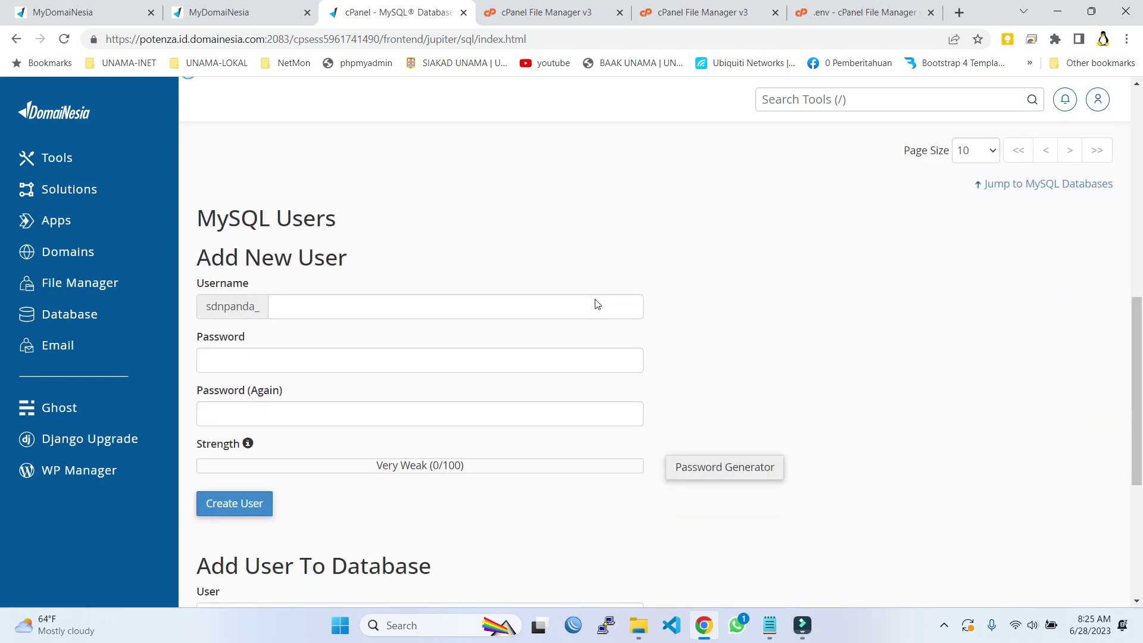
scroll(596, 303, down, 4)
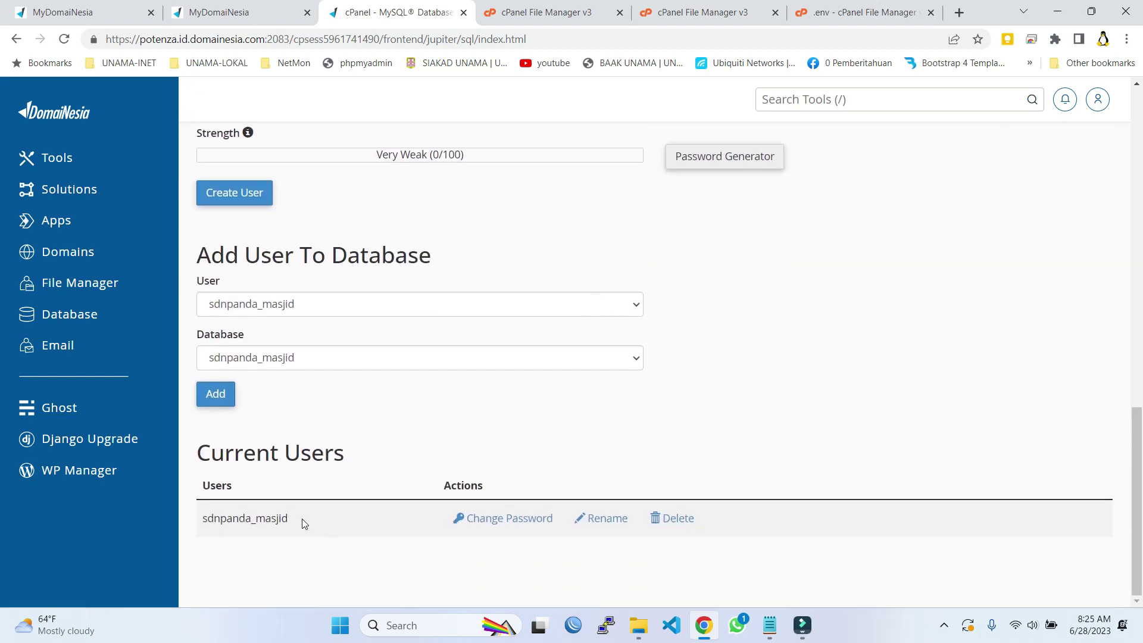
click(256, 307)
click(258, 306)
click(265, 361)
click(268, 361)
click(216, 394)
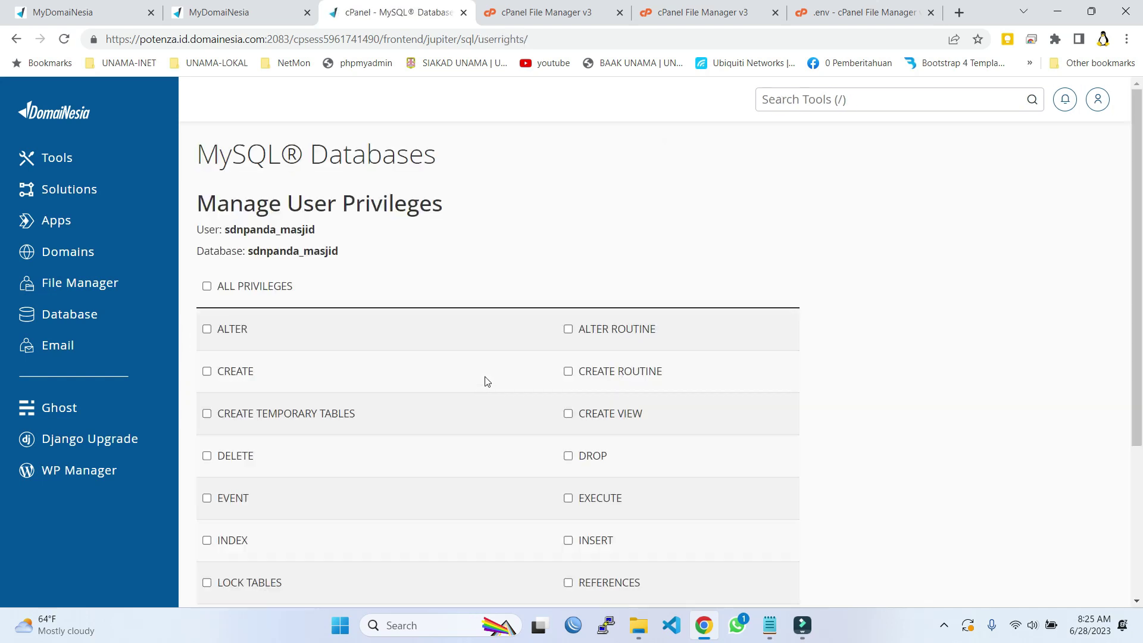
Tick ALL PRIVILEGES and paste the User and Database lines into the Notepad note.
click(207, 288)
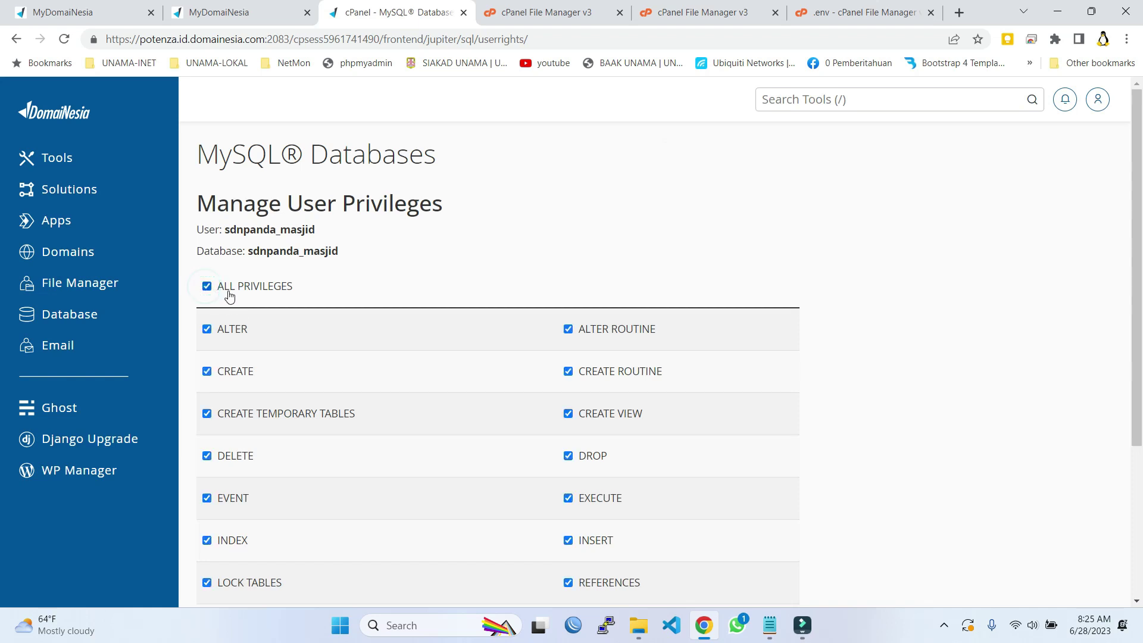
drag(227, 241, 315, 232)
drag(375, 263, 186, 228)
key(ctrl+c)
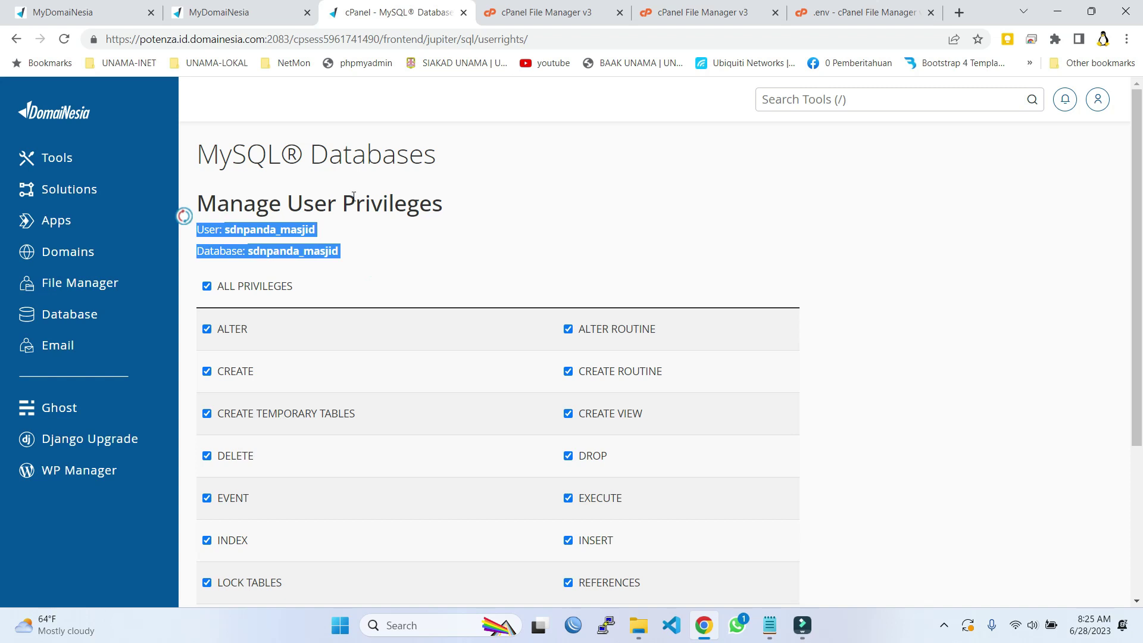
key(alt+Tab)
key(ctrl+shift+Home)
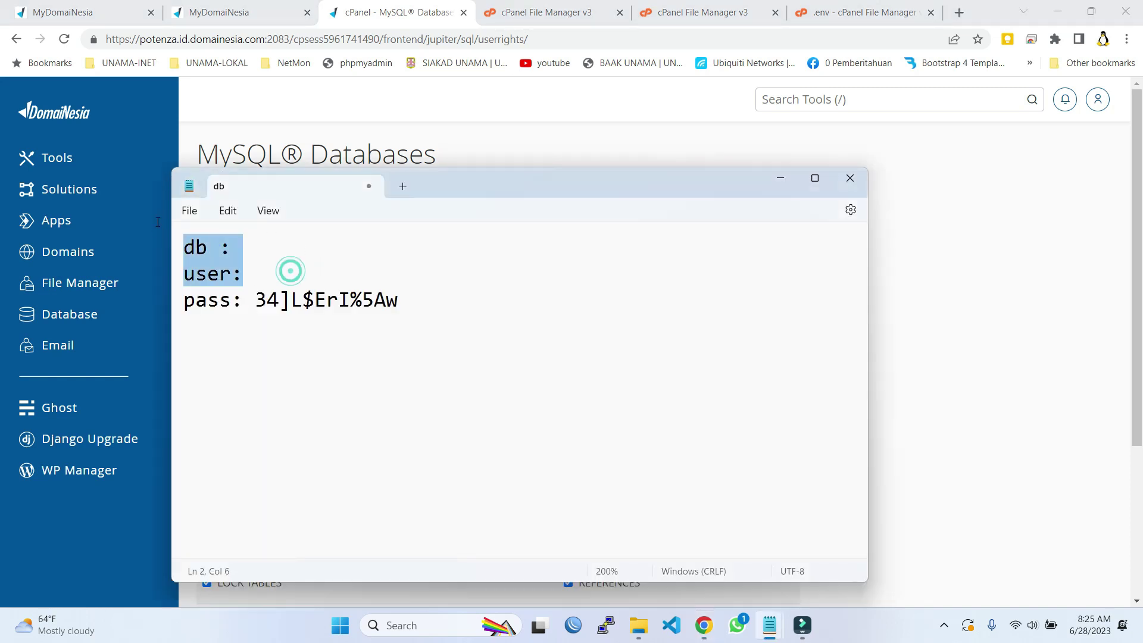
key(ctrl+v)
key(Delete)
key(Delete)
key(Delete)
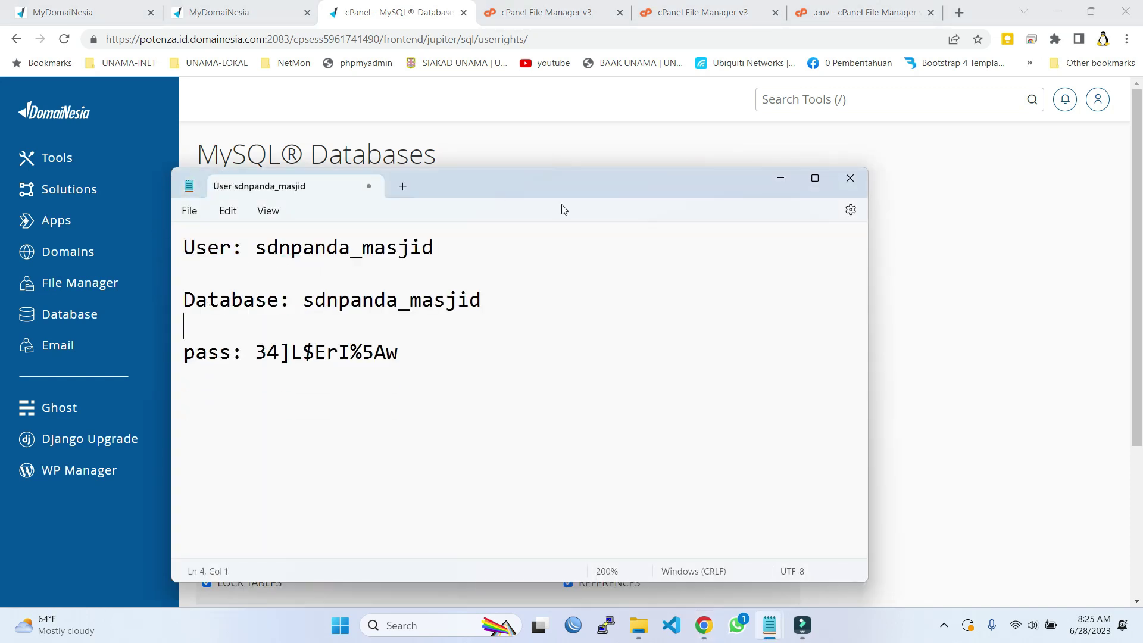
key(Up)
key(Up)
key(Delete)
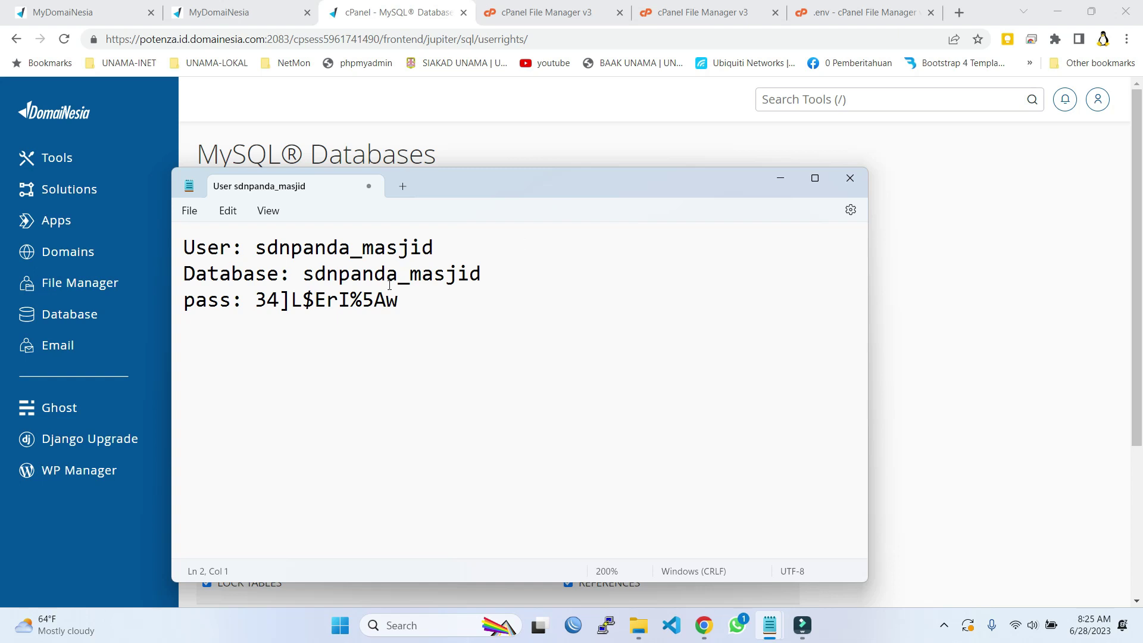
key(ctrl+a)
Save the granted privileges with Make Changes.
click(566, 115)
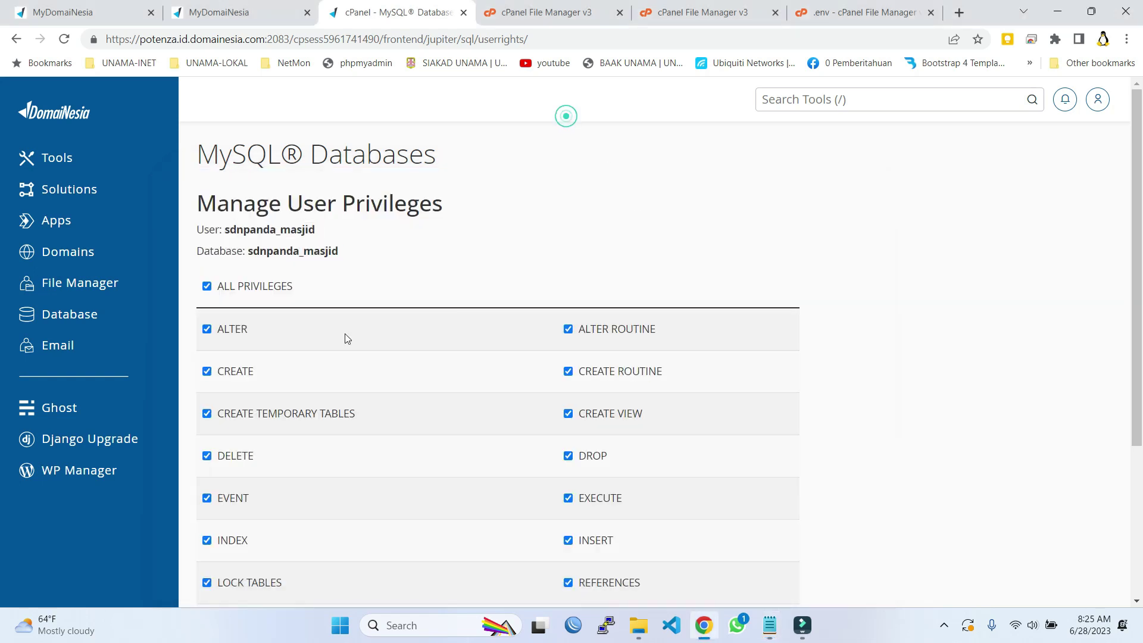
scroll(417, 309, down, 4)
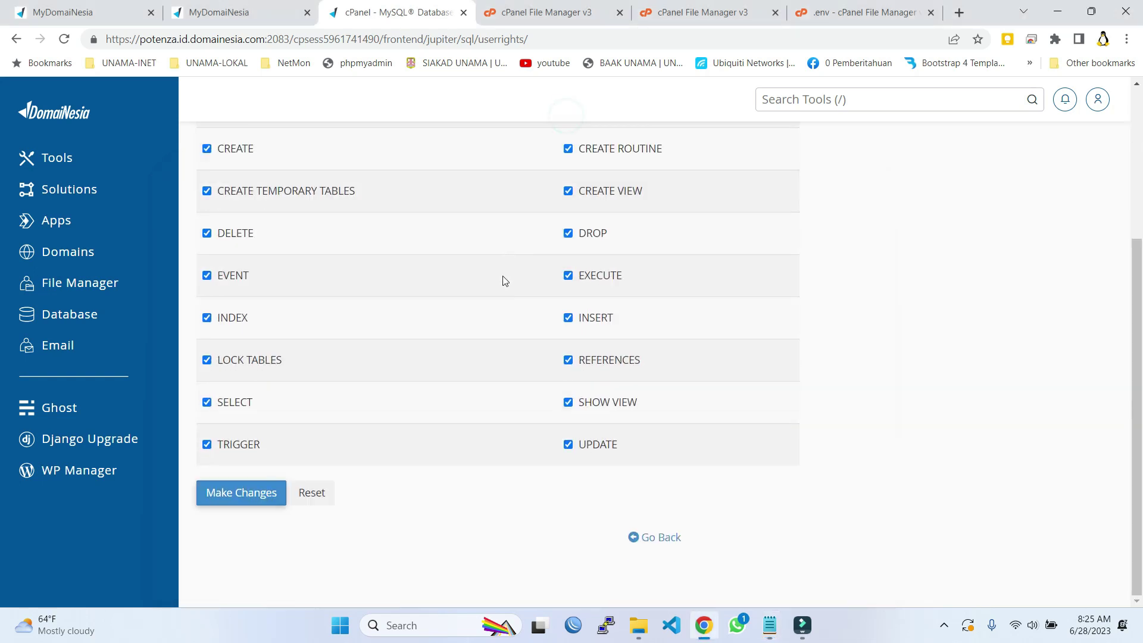
click(253, 497)
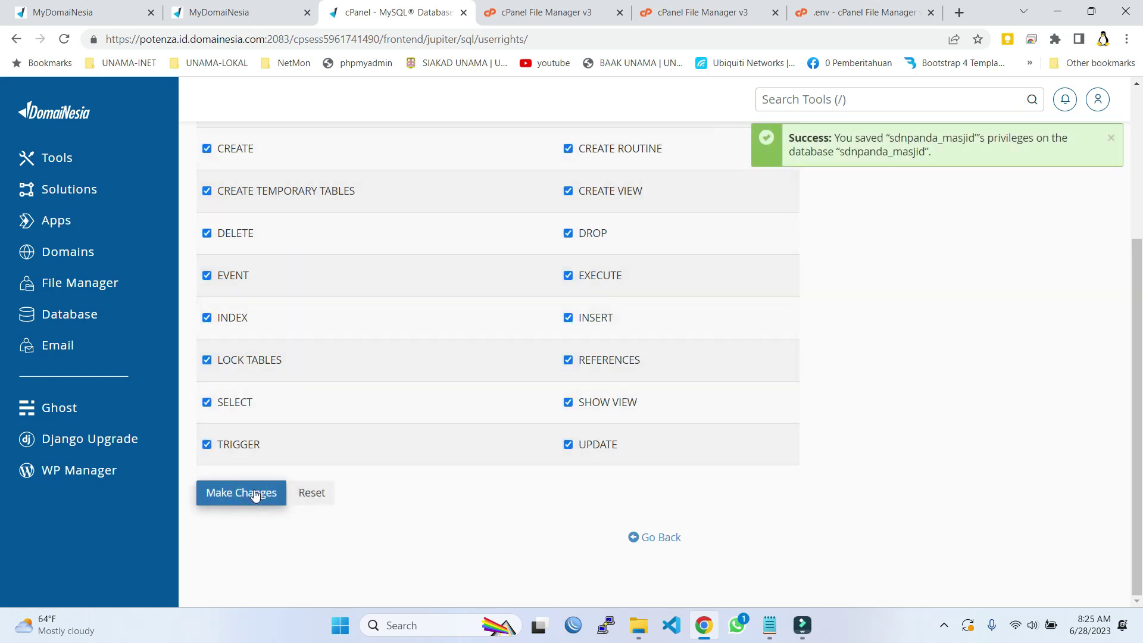
scroll(500, 283, up, 1)
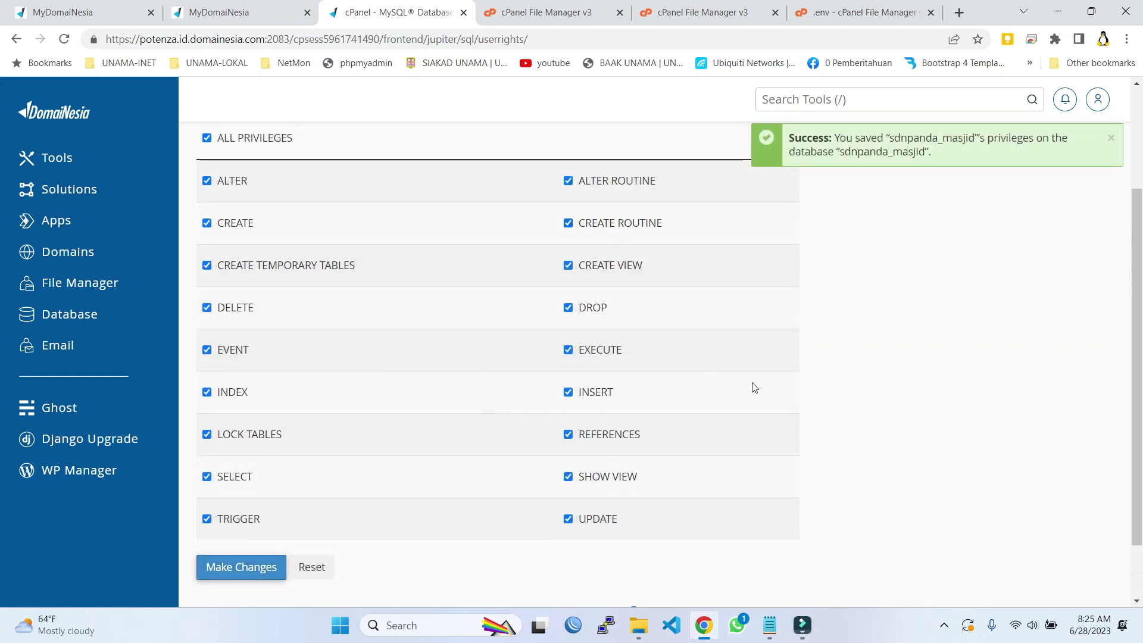
scroll(884, 252, up, 2)
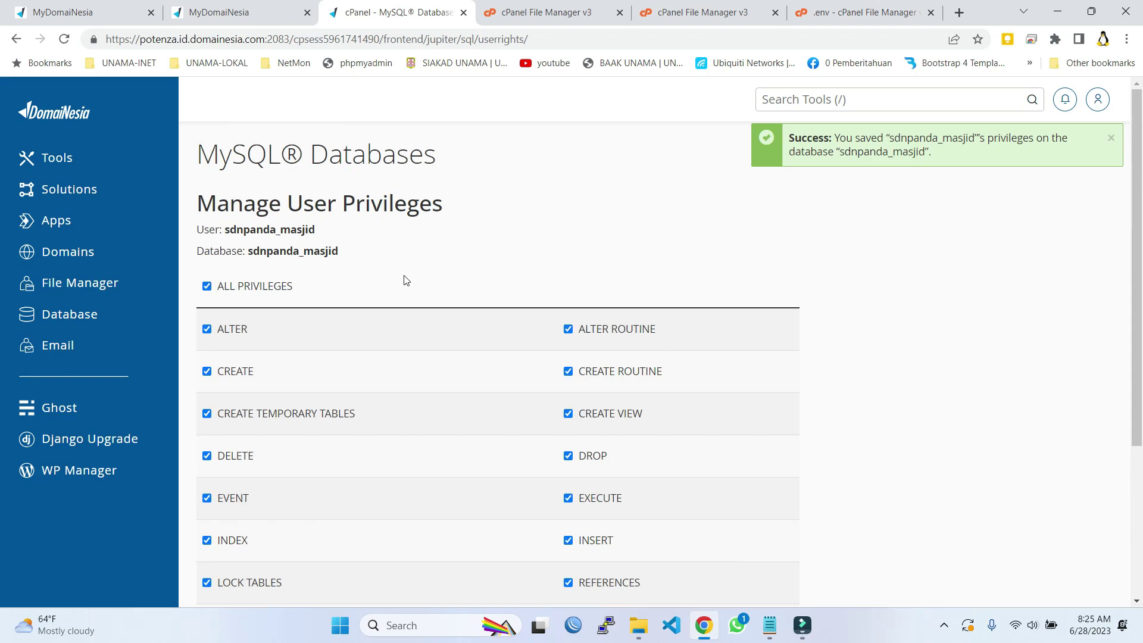
Set DB_DATABASE and DB_USERNAME in .env to sdnpanda_masjid from the note.
click(857, 18)
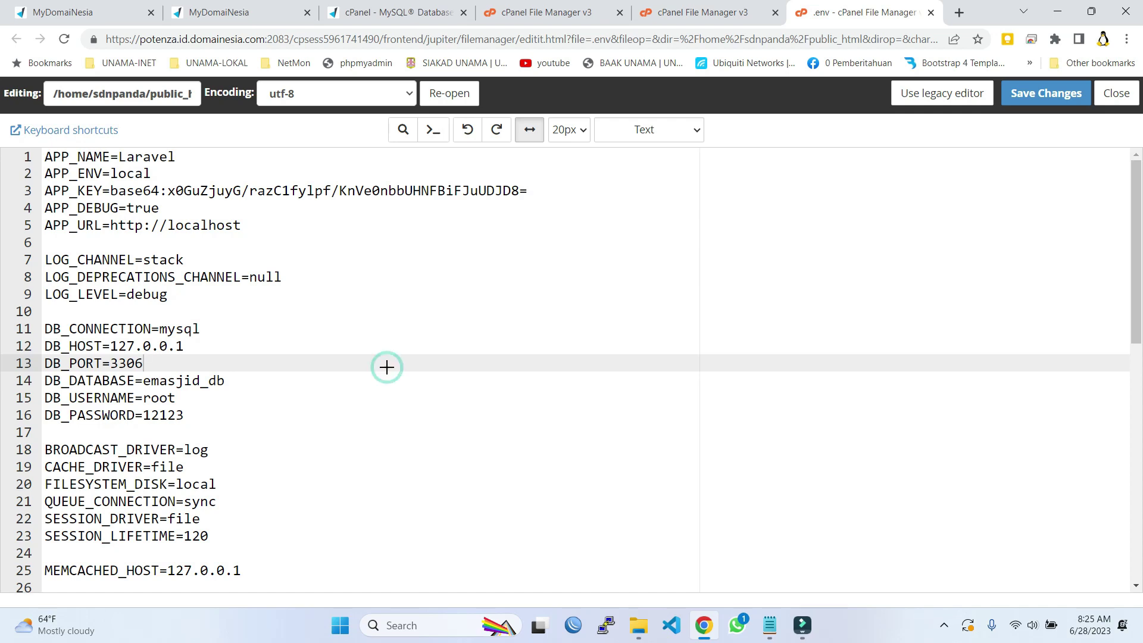
key(alt+Tab)
drag(499, 187, 663, 194)
click(532, 254)
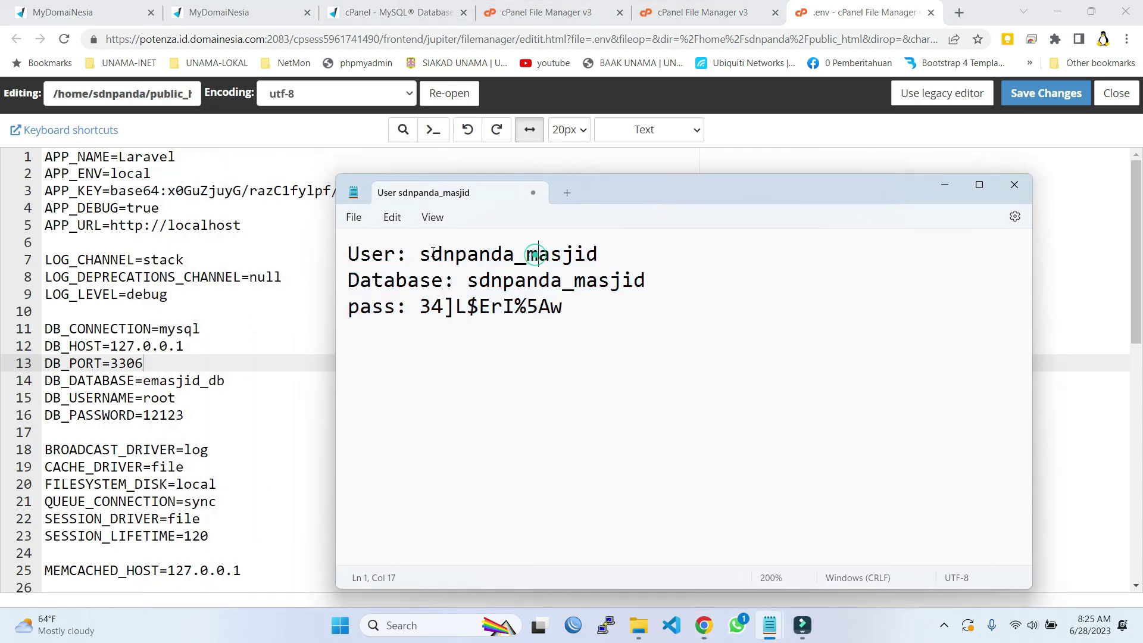
drag(419, 254, 602, 250)
key(ctrl+c)
key(alt+Tab)
double_click(184, 380)
key(ctrl+v)
click(159, 397)
double_click(159, 398)
key(ctrl+v)
Replace the DB_PASSWORD value with the new password copied from the note.
key(alt+Tab)
key(ctrl+End)
drag(561, 308, 419, 308)
key(ctrl+c)
key(alt+Tab)
double_click(182, 415)
key(ctrl+v)
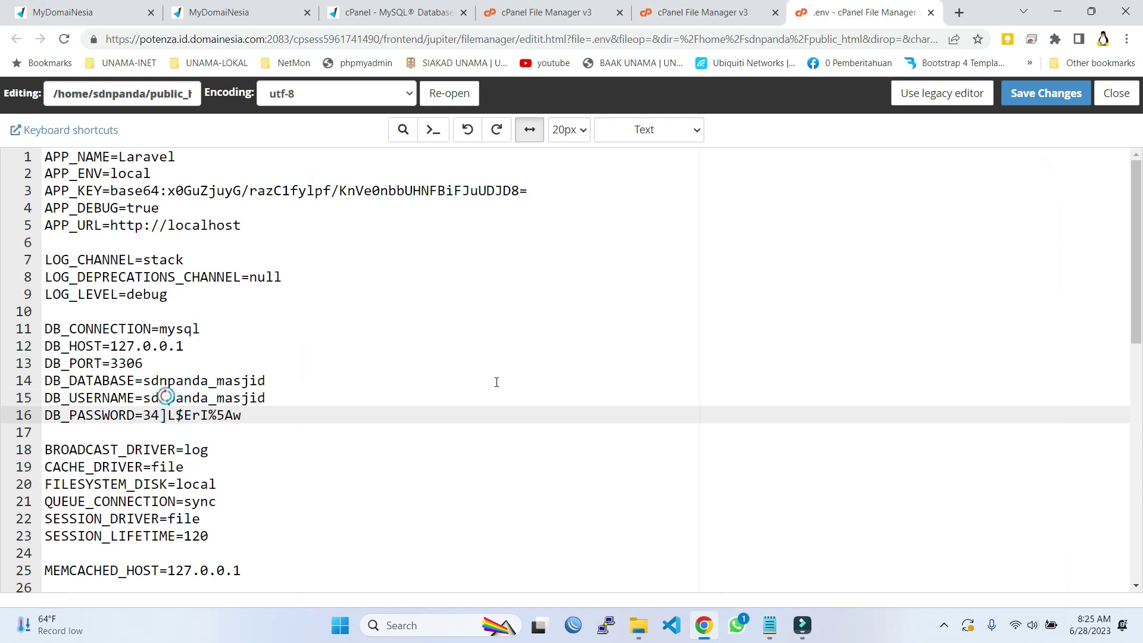
Change APP_NAME to "E-Masjid" and save the .env file.
click(519, 325)
click(249, 159)
double_click(250, 158)
key(BackSpace)
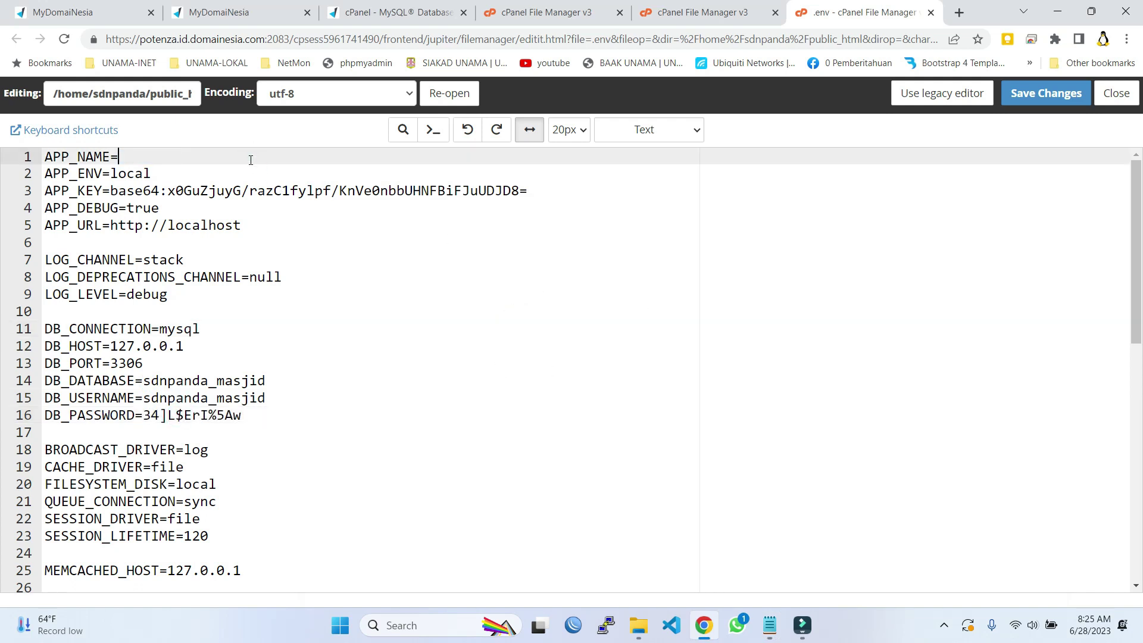
text("E-Masji)
click(1049, 95)
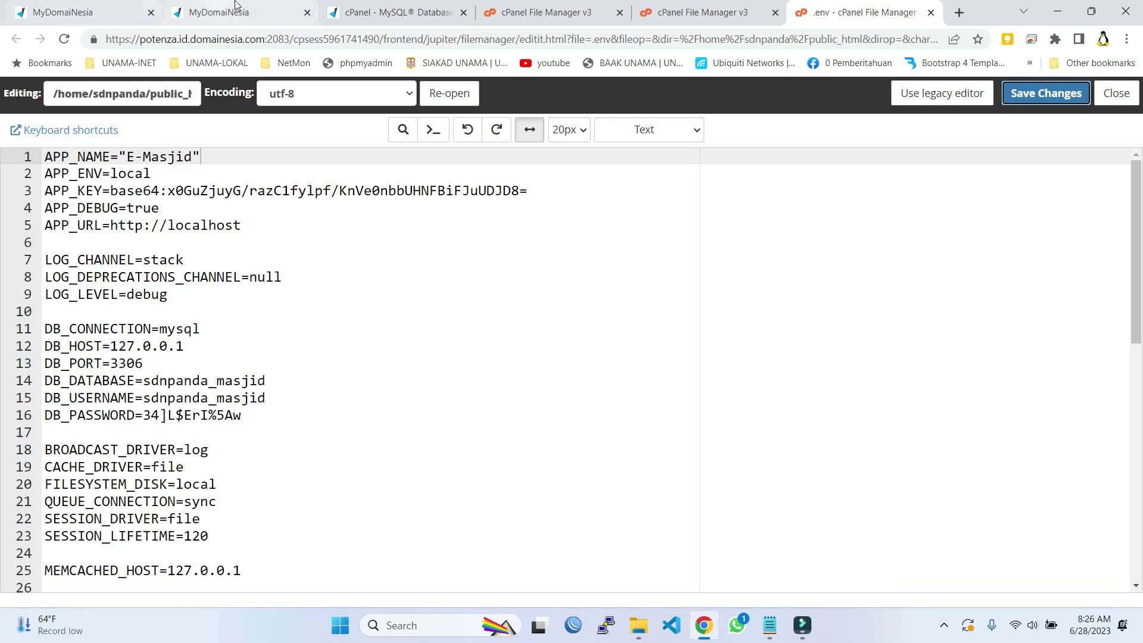
click(218, 12)
Open cPanel's Terminal from the Advanced tools and run ls in the home directory.
click(357, 12)
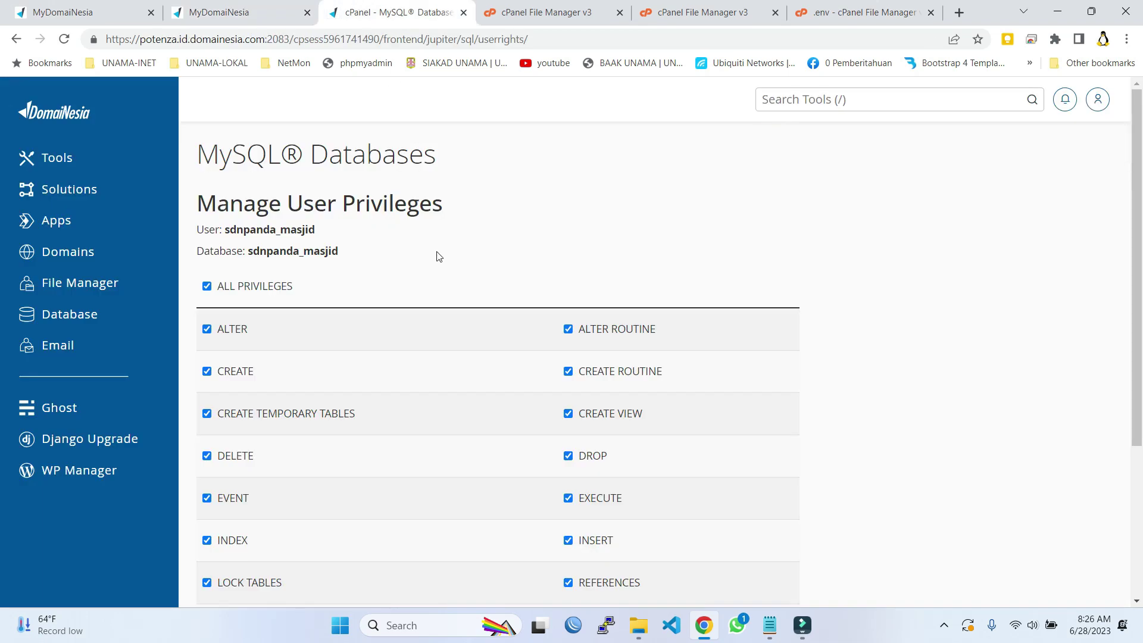
click(53, 159)
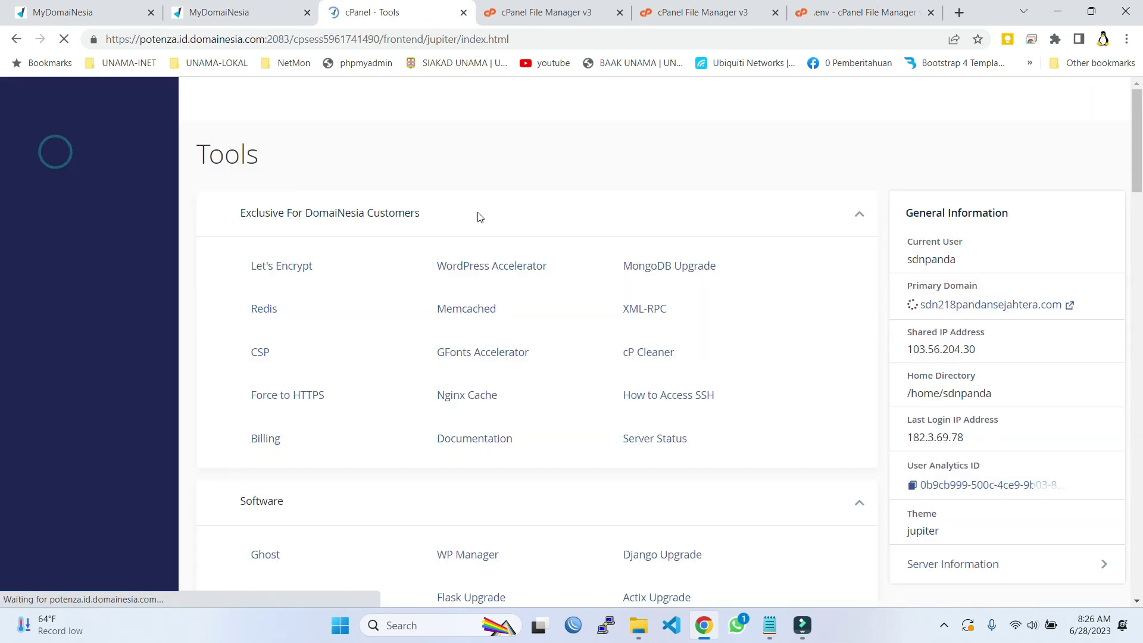
scroll(560, 263, down, 20)
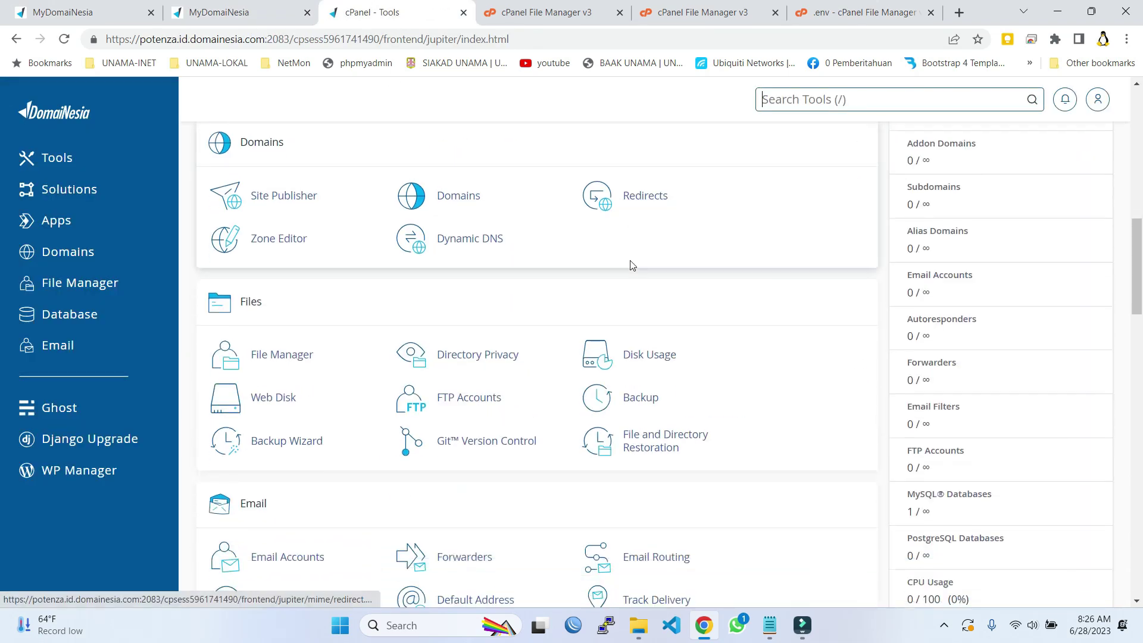
scroll(633, 265, down, 14)
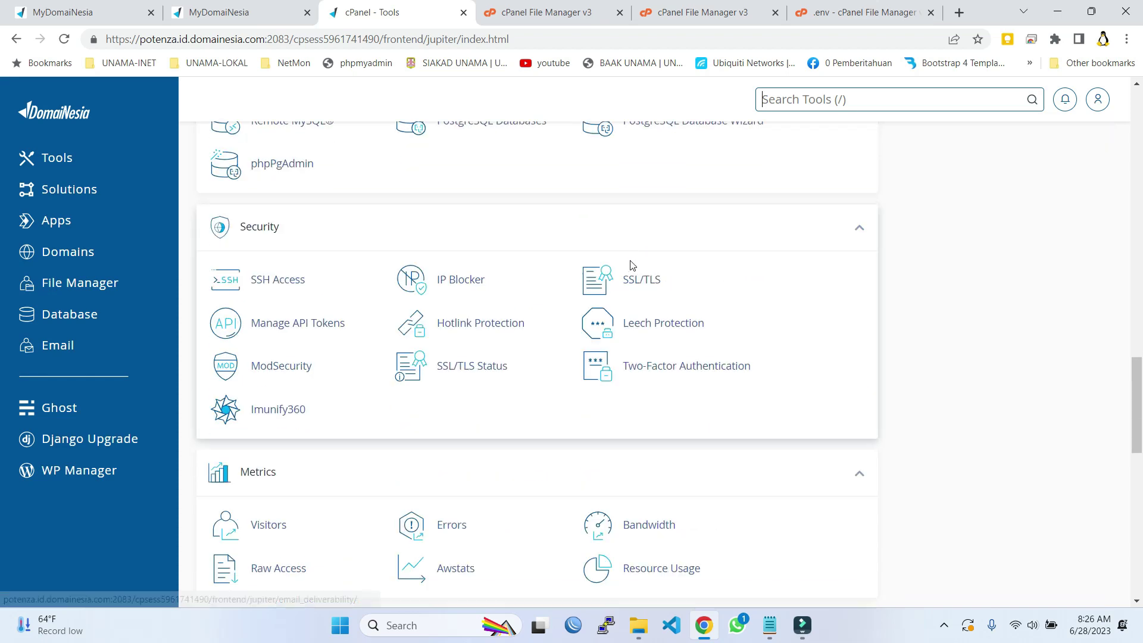
scroll(632, 265, down, 4)
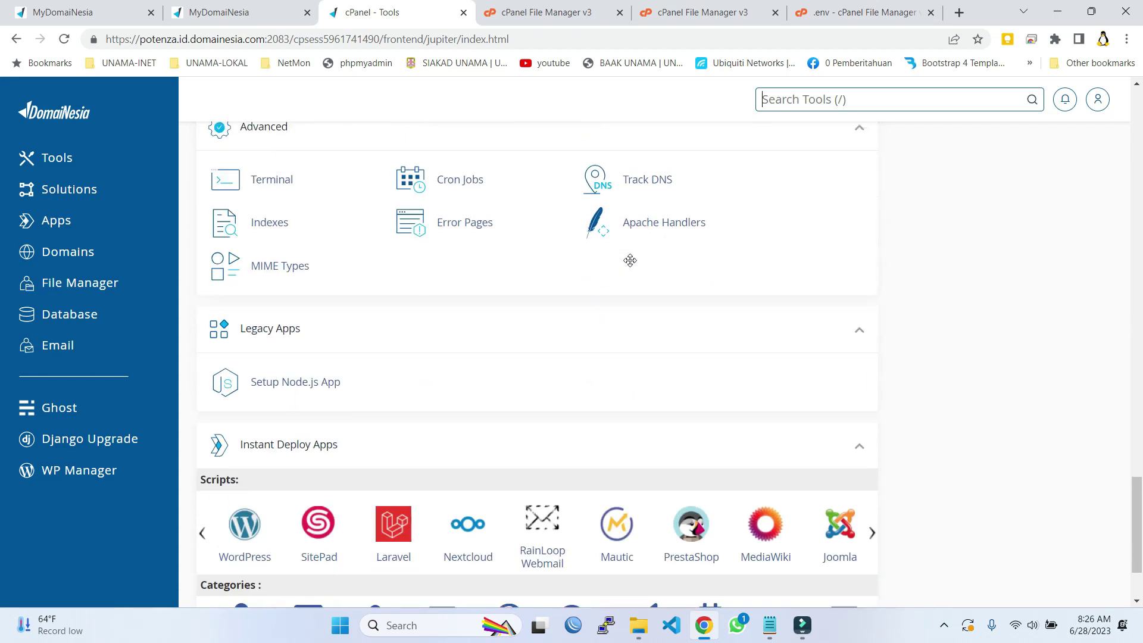
scroll(631, 265, up, 1)
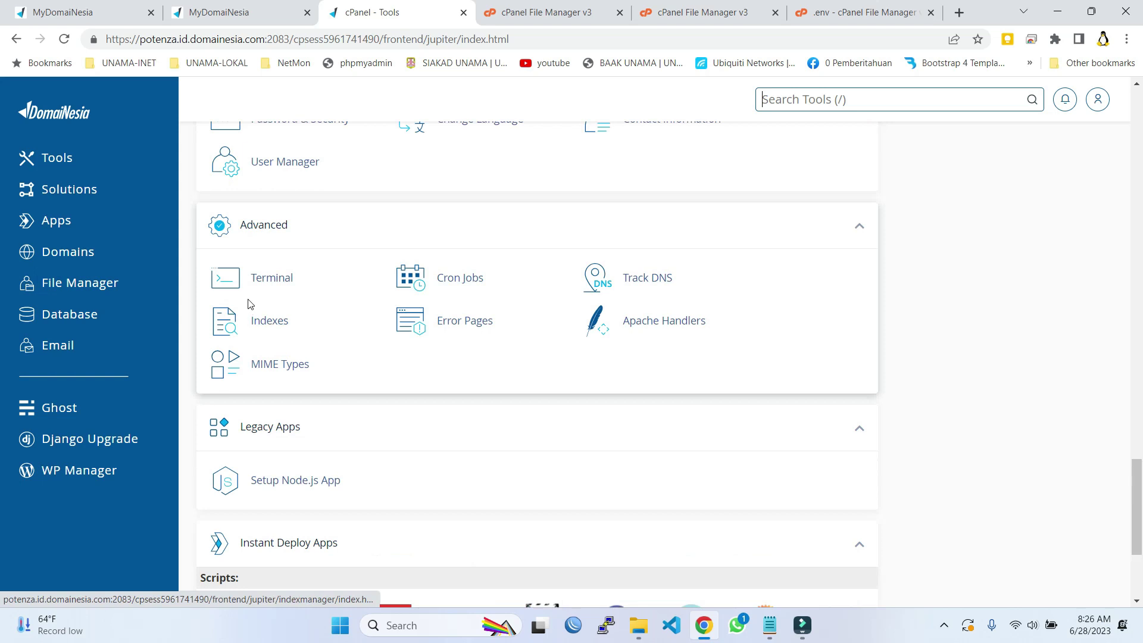
click(269, 281)
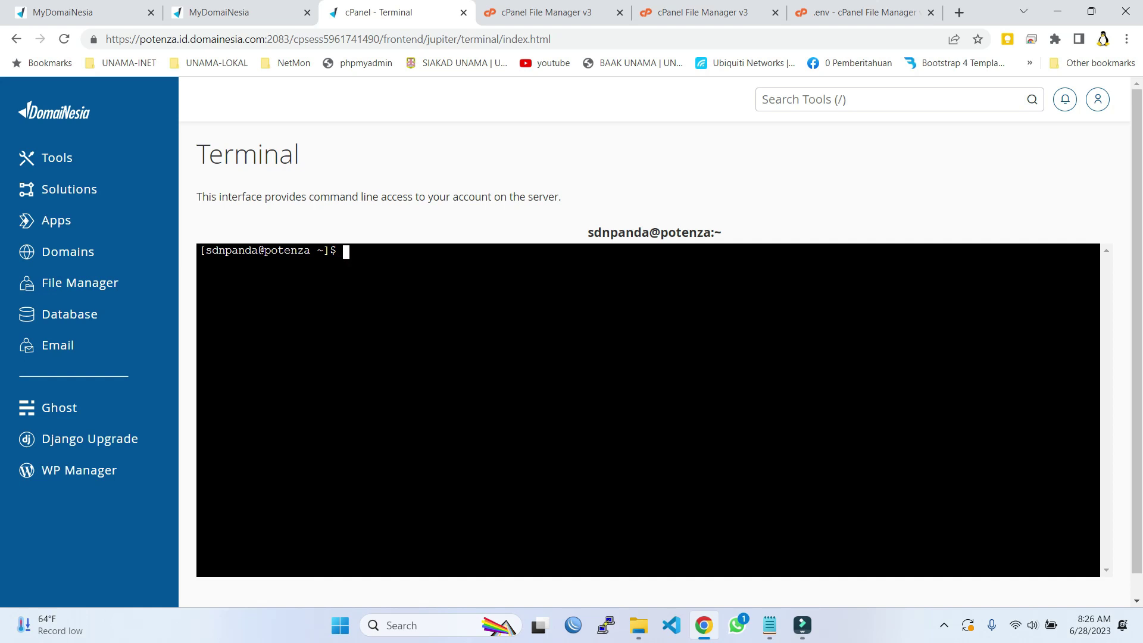
text(ls)
key(Return)
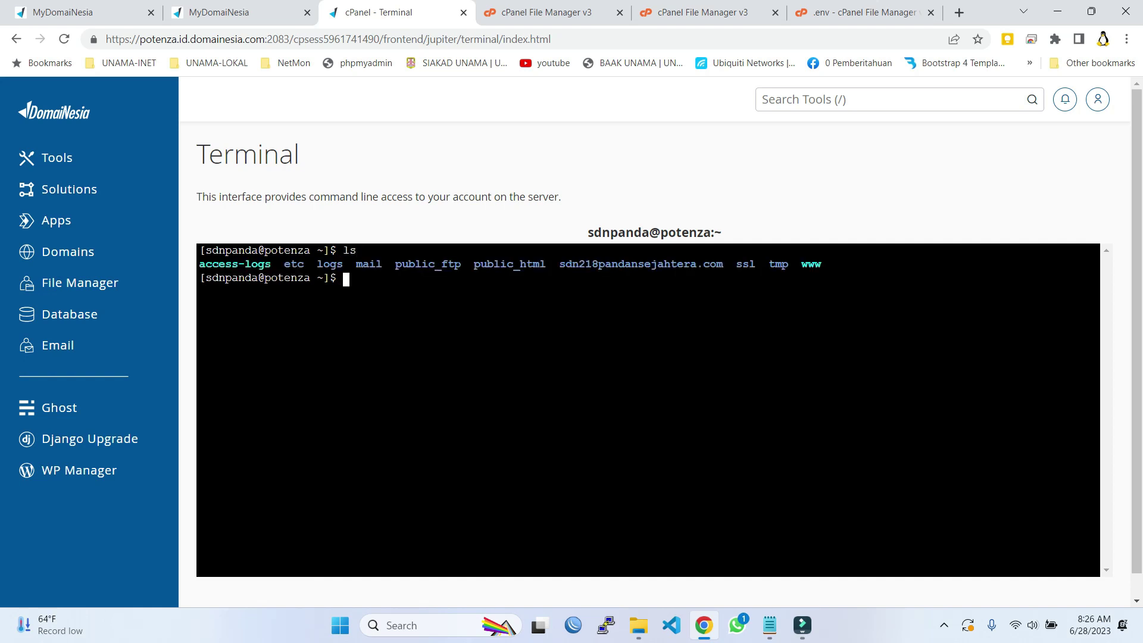
In public_html, run php artisan migrate:status, which reports the migrations table is not found.
text(cd public_h)
key(Tab)
key(Return)
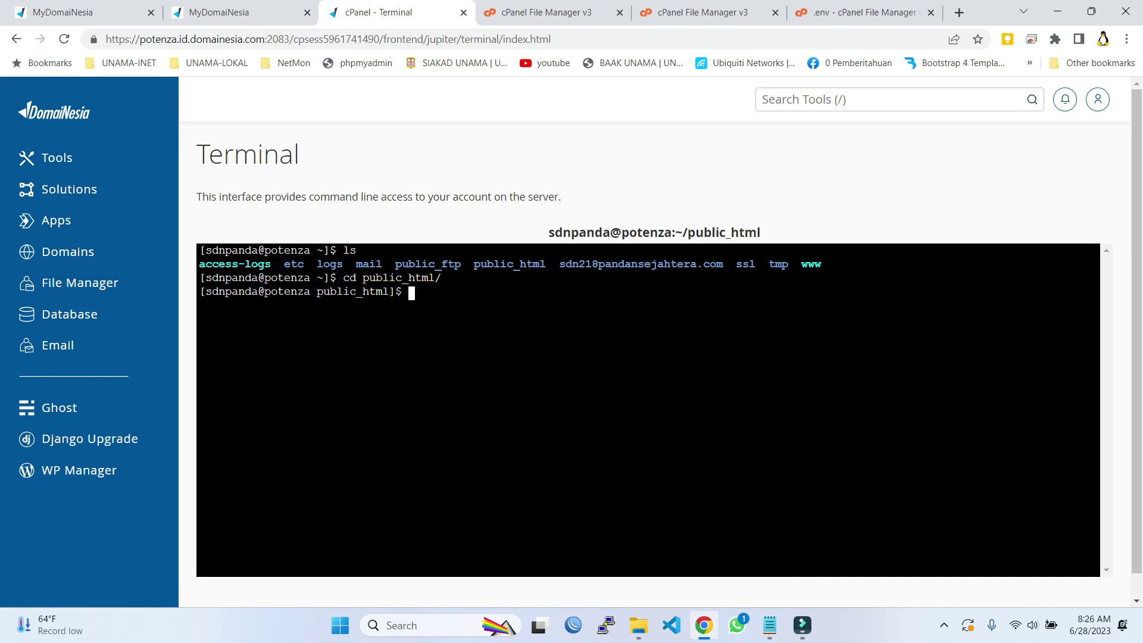
text(php artisan migrate:status)
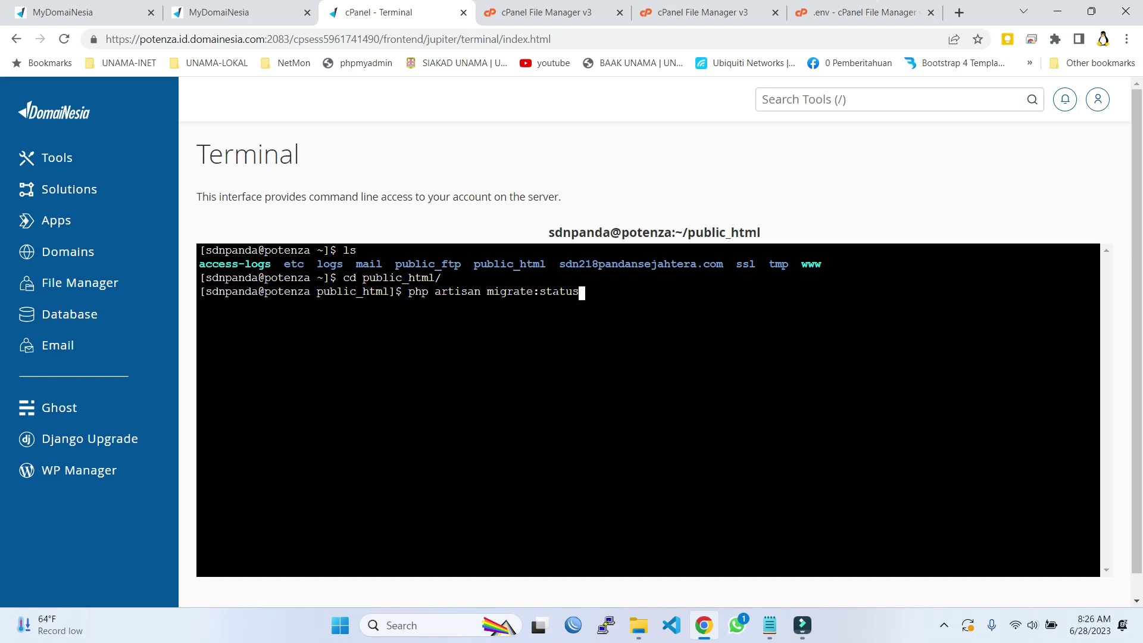
key(Return)
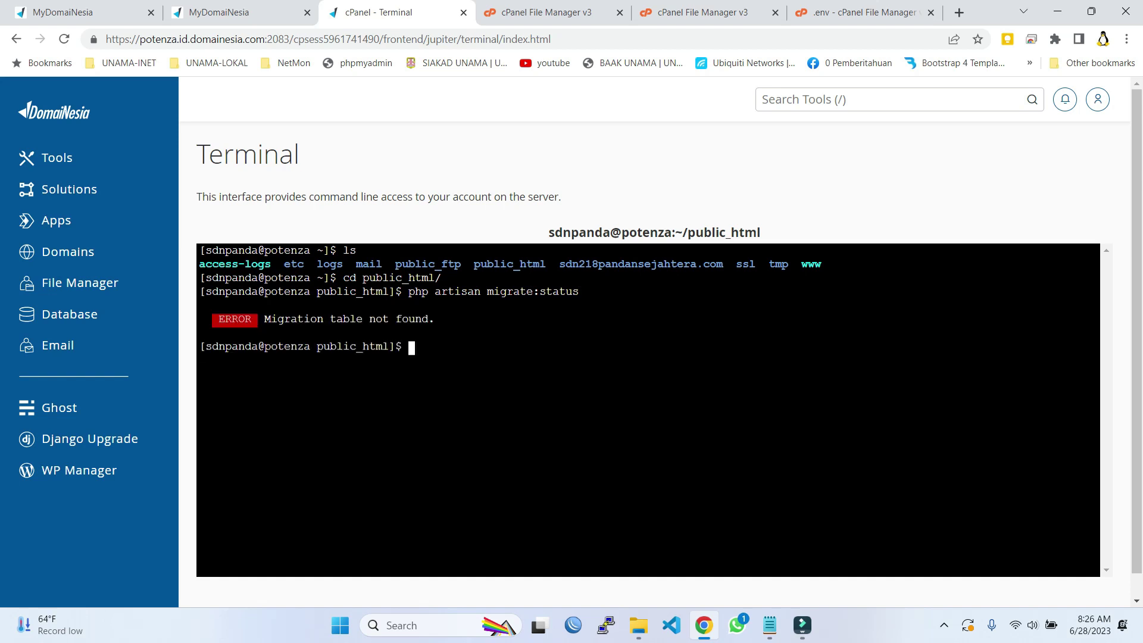
drag(265, 319, 422, 320)
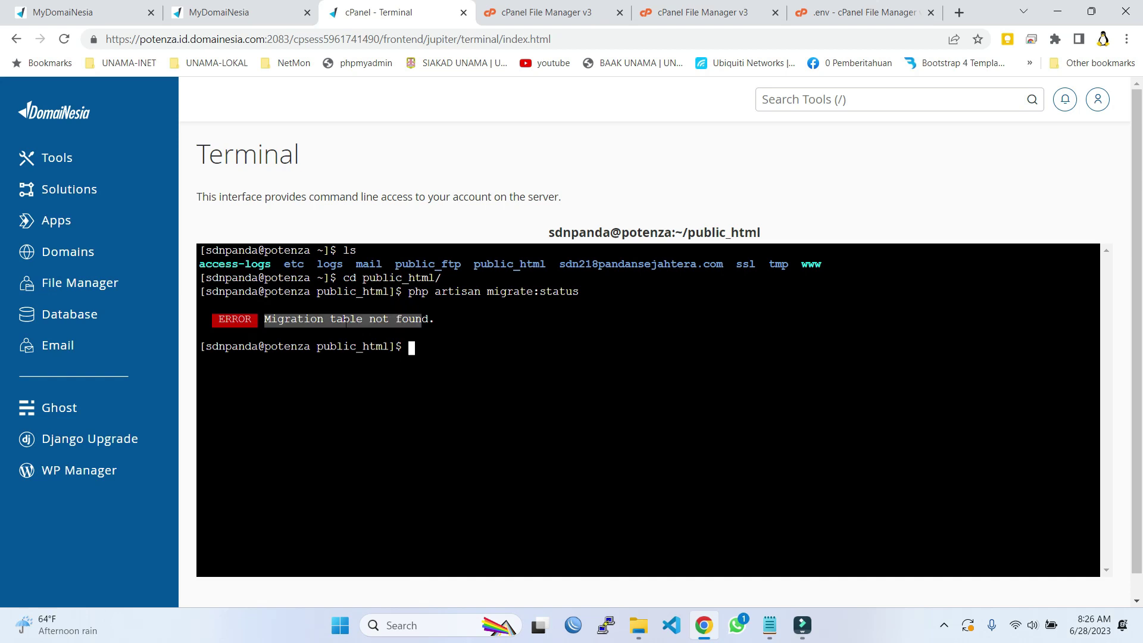
Run php artisan migrate to create every app table on the server.
text(php artisan migra)
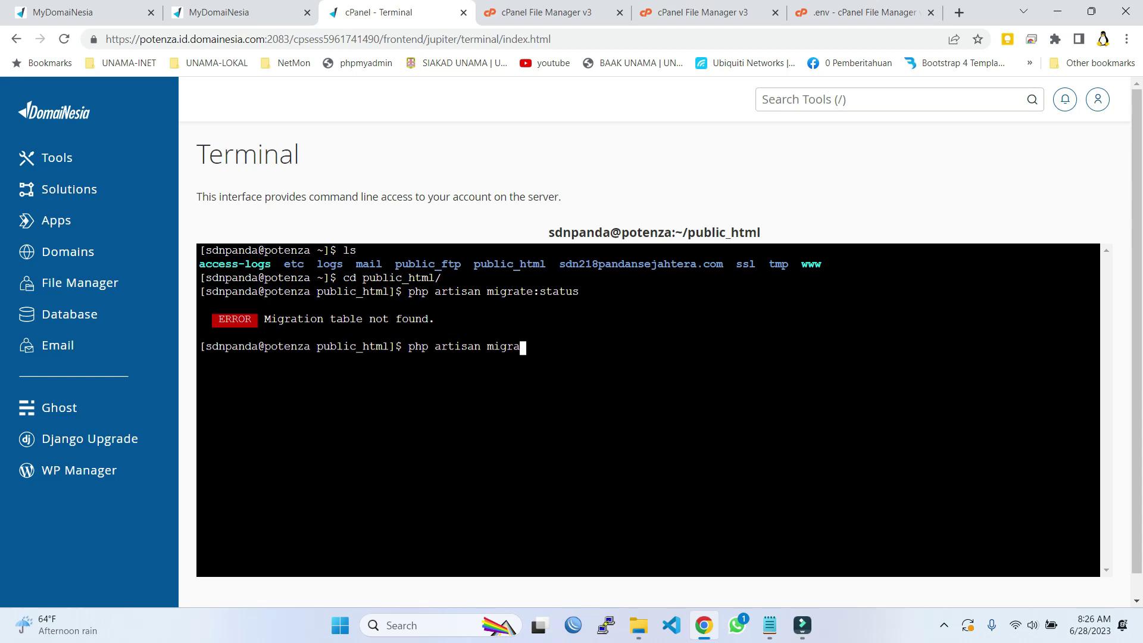
text(te)
key(Return)
scroll(647, 410, up, 5)
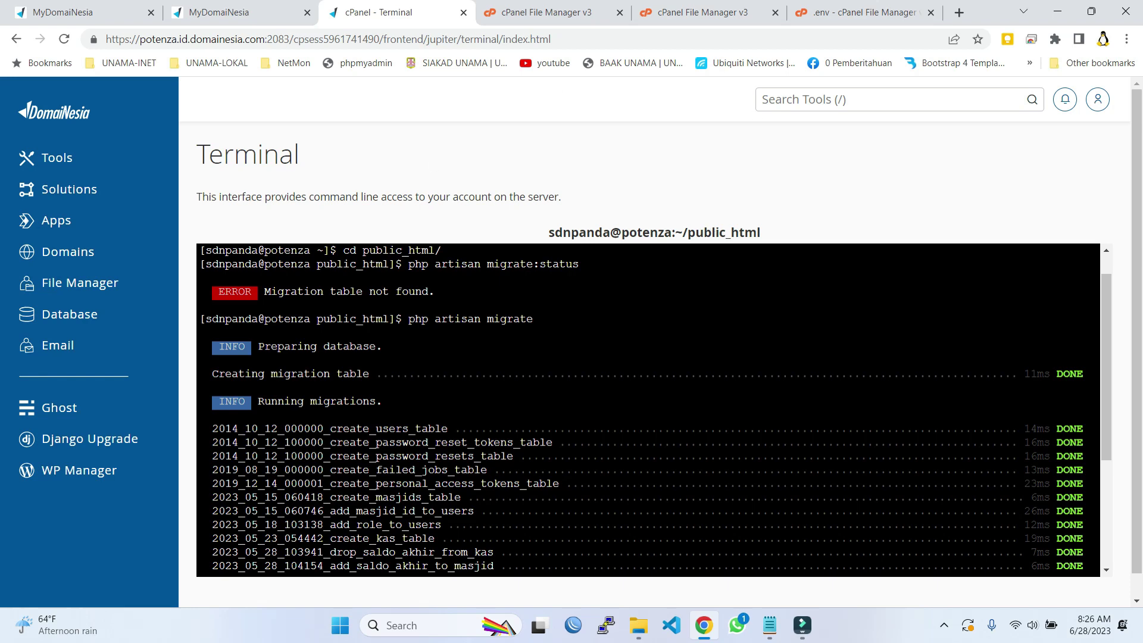
key(ctrl+t)
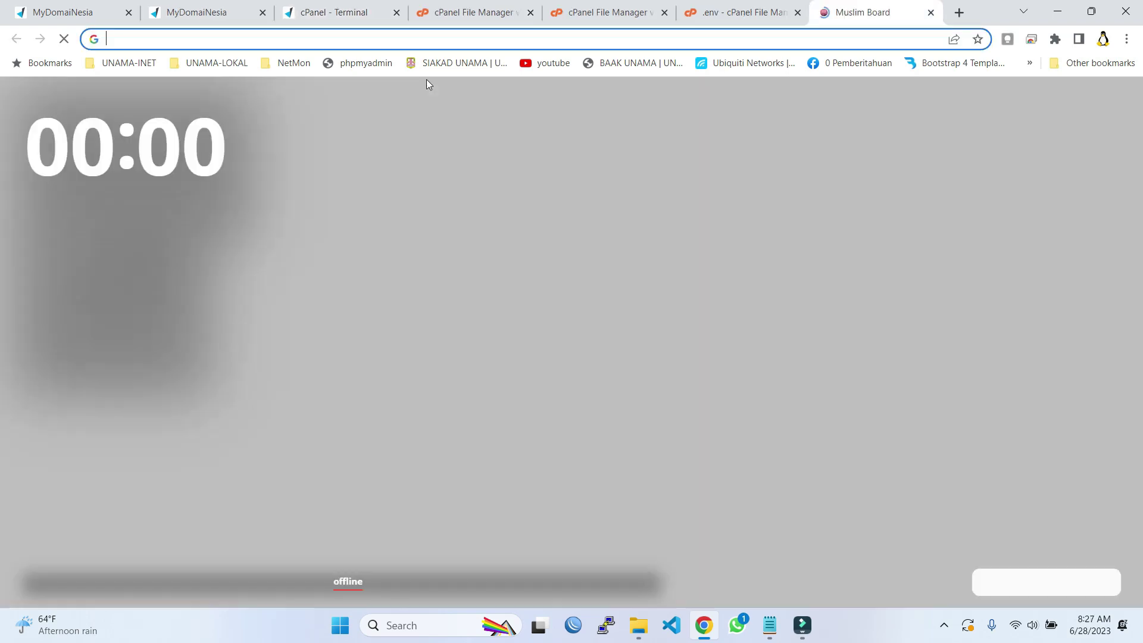
Load the live sdn218pandansejahtera.com site and enter 'admin' as Nama on the registration form.
text(sd)
key(Return)
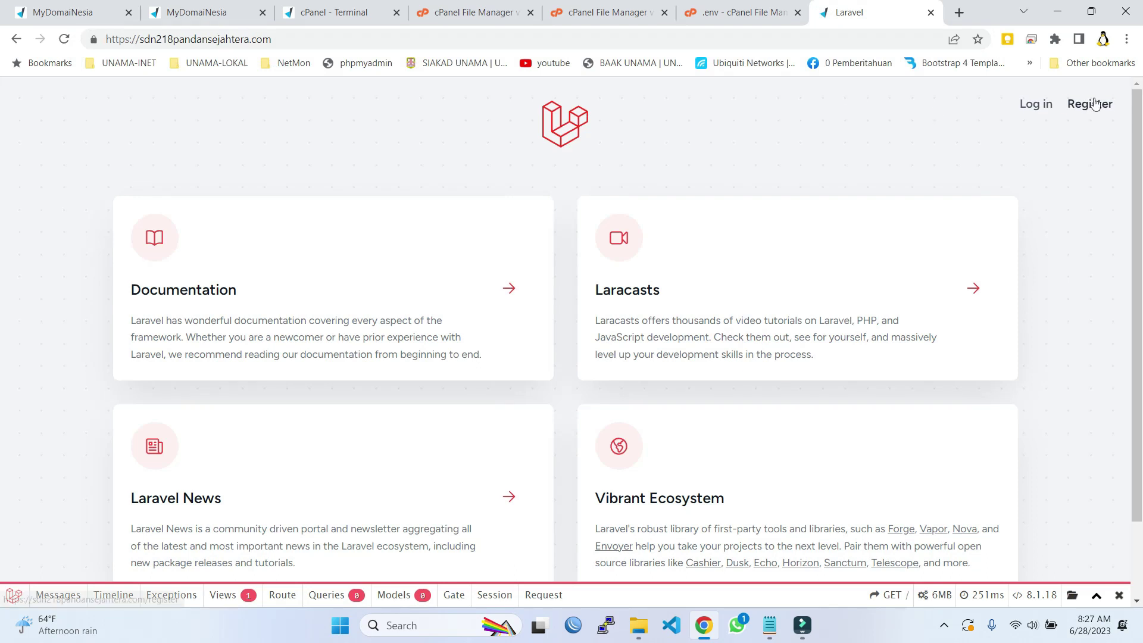
click(1089, 104)
click(623, 190)
click(622, 189)
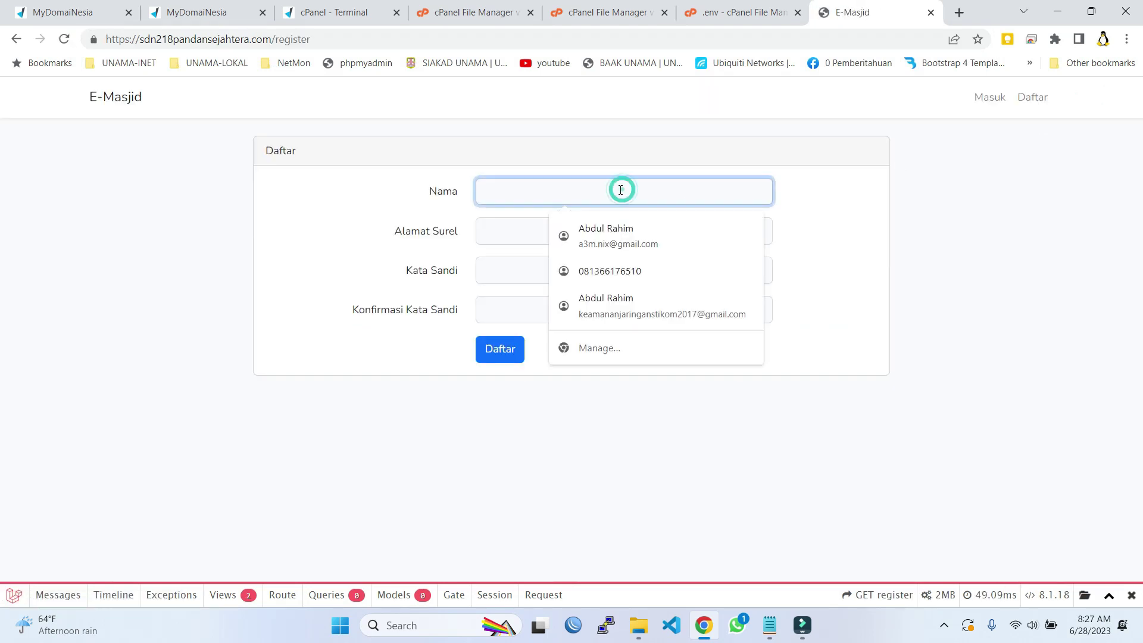
text(admin)
double_click(620, 189)
Fill in the saved email address, enter the password twice, submit, and save the login.
key(Tab)
text(mas)
key(Down)
key(Return)
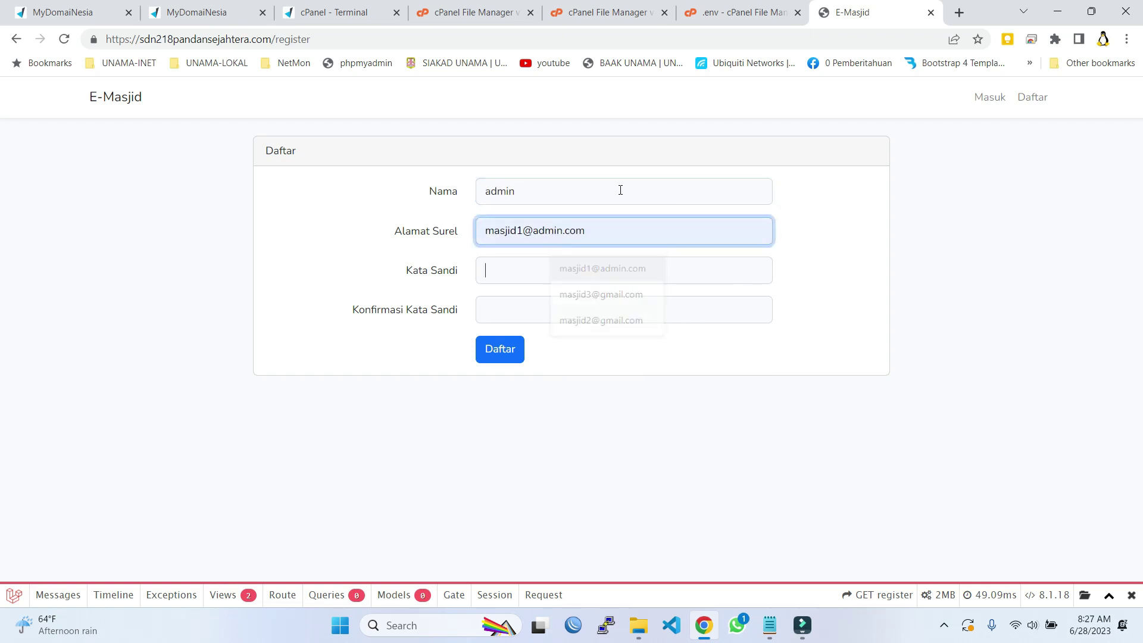
key(Tab)
key(Tab)
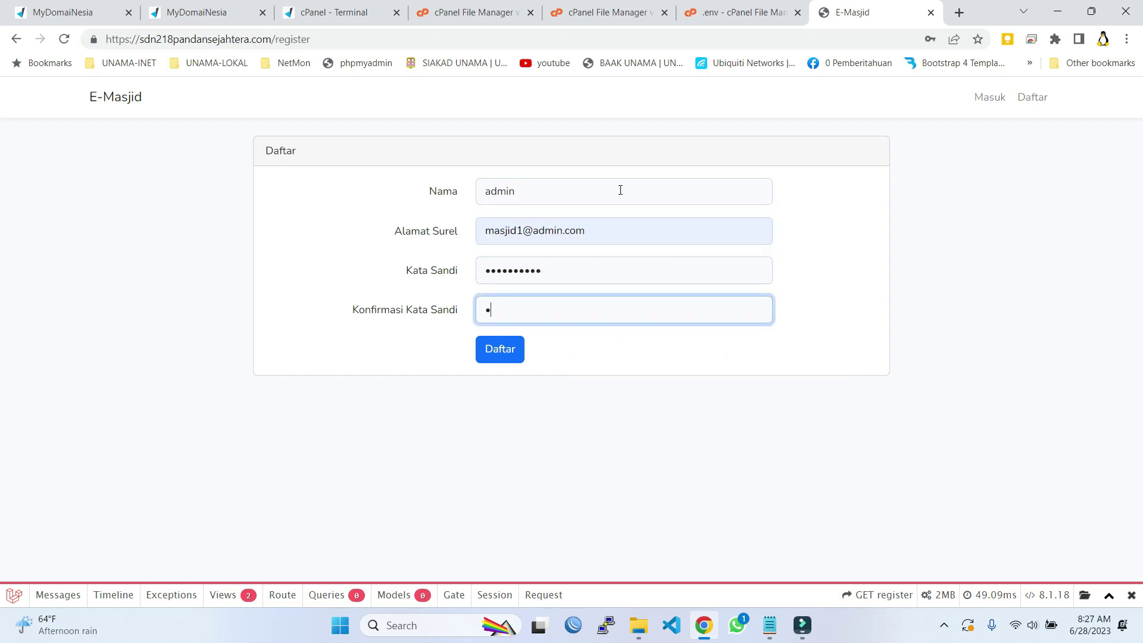
key(Return)
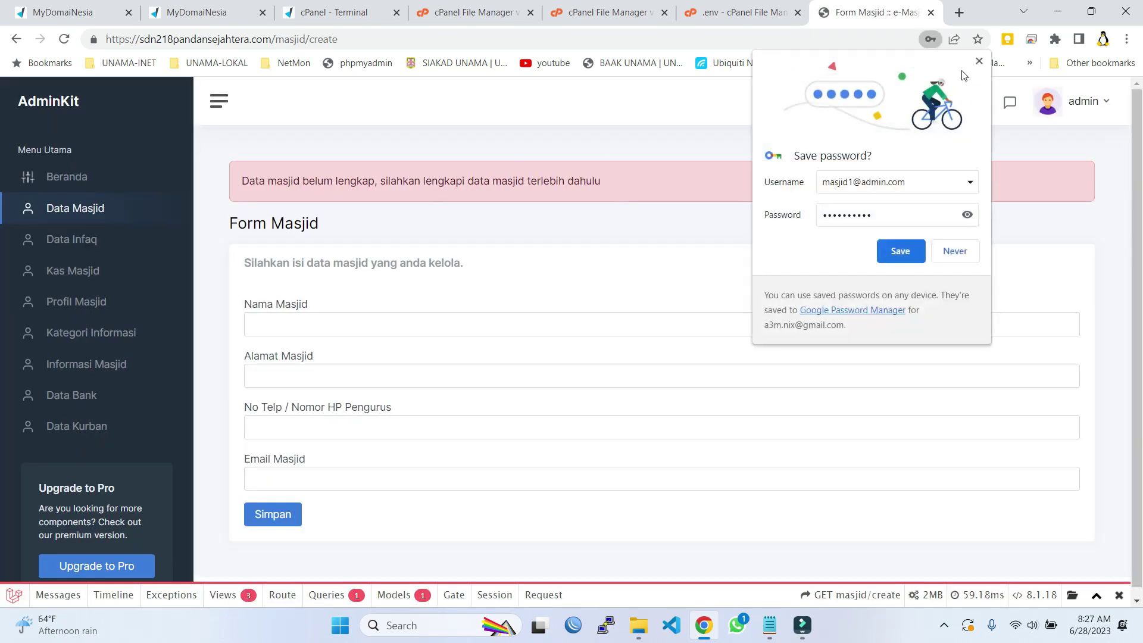
click(900, 251)
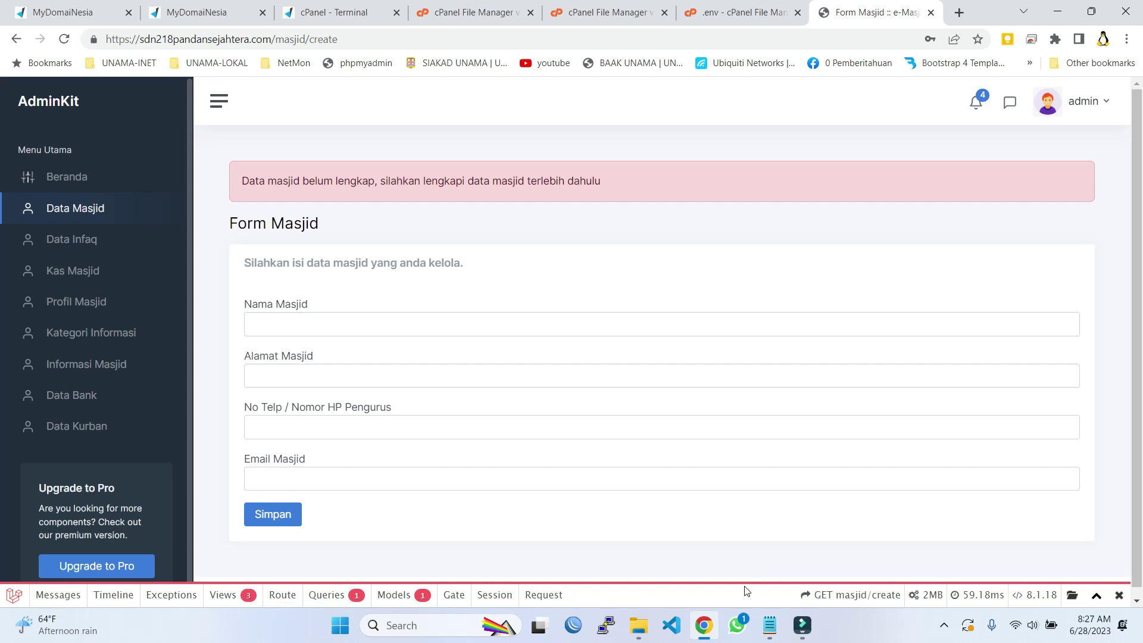
Inspect the database queries in the Laravel debugbar's Queries tab, then collapse it.
click(1097, 596)
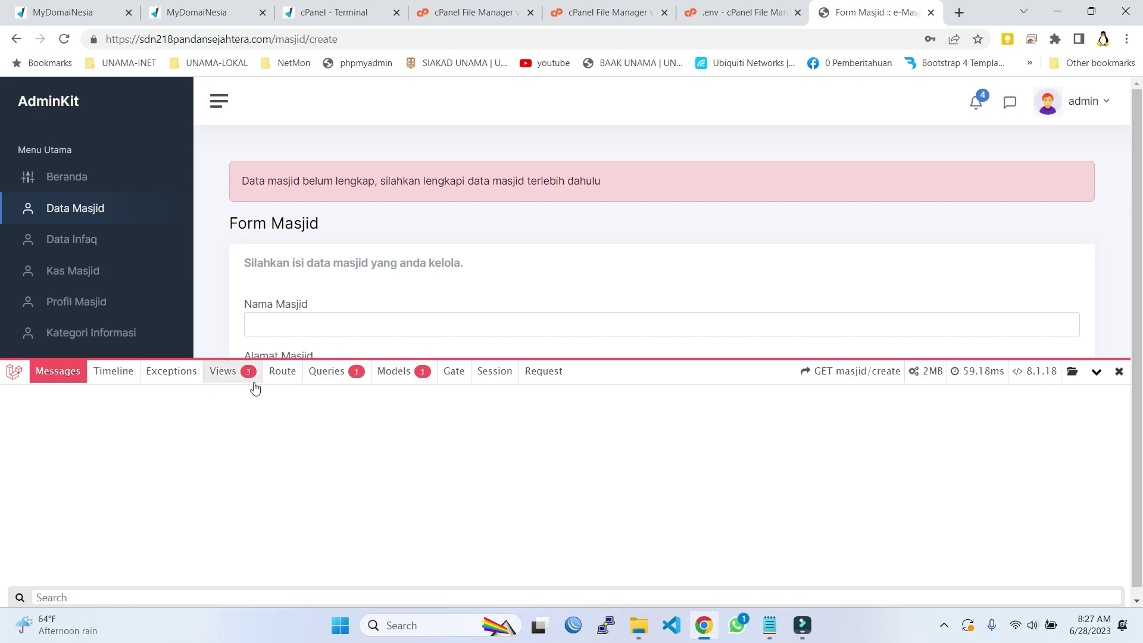
click(353, 378)
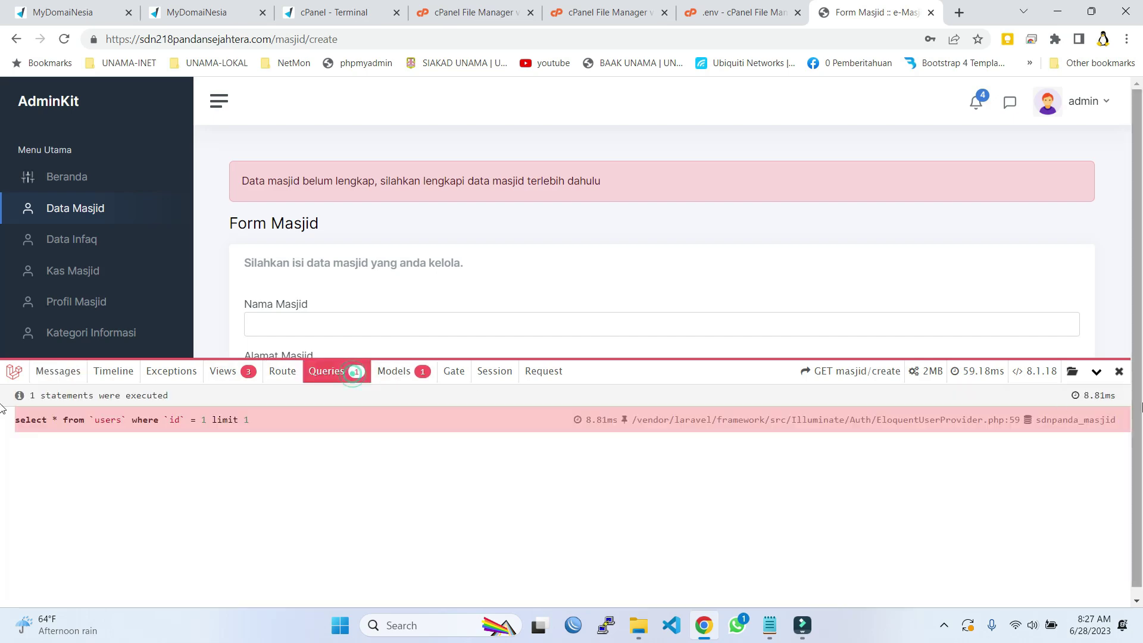
click(1097, 371)
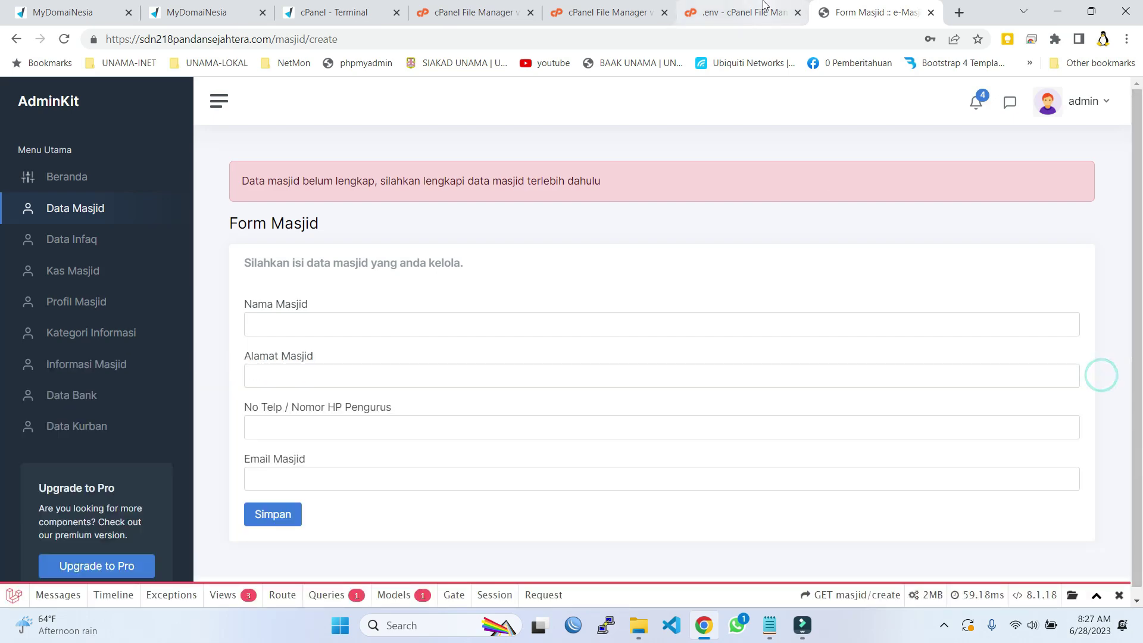
click(753, 15)
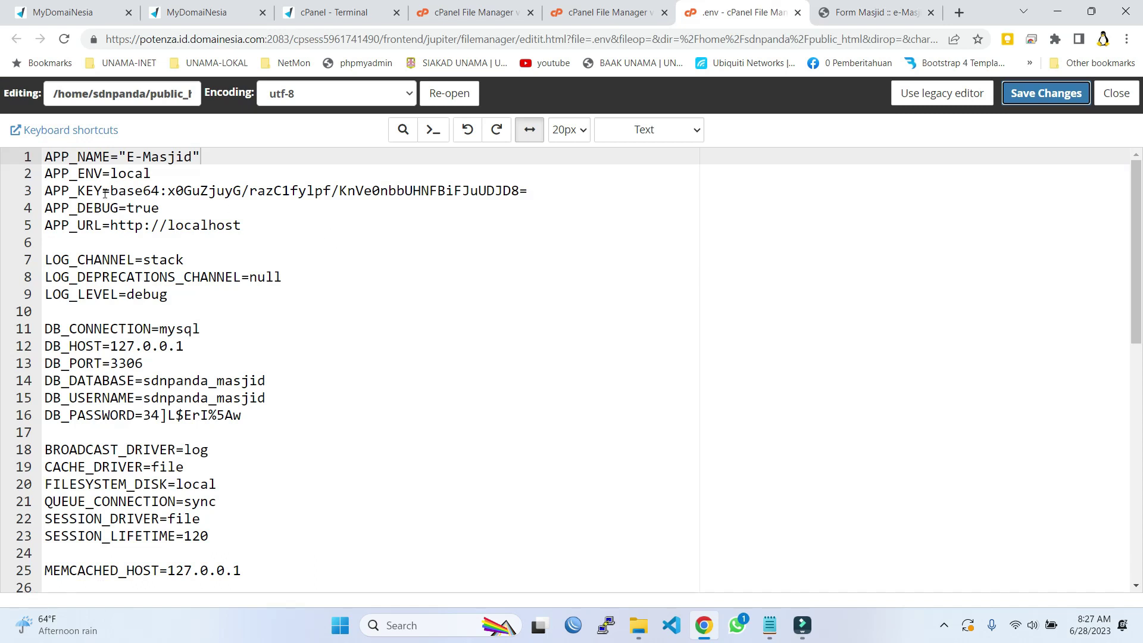
Change .env to APP_DEBUG=false and APP_ENV=production, save, and check the live Form Masjid page.
double_click(129, 173)
double_click(143, 208)
text(fals)
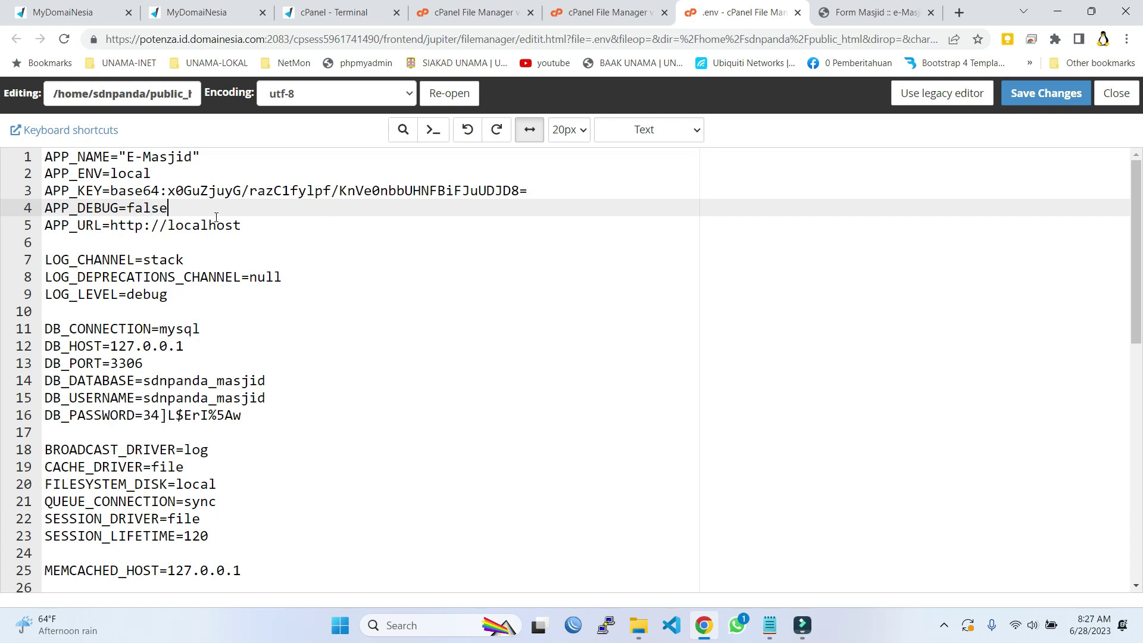
double_click(229, 173)
text(pr)
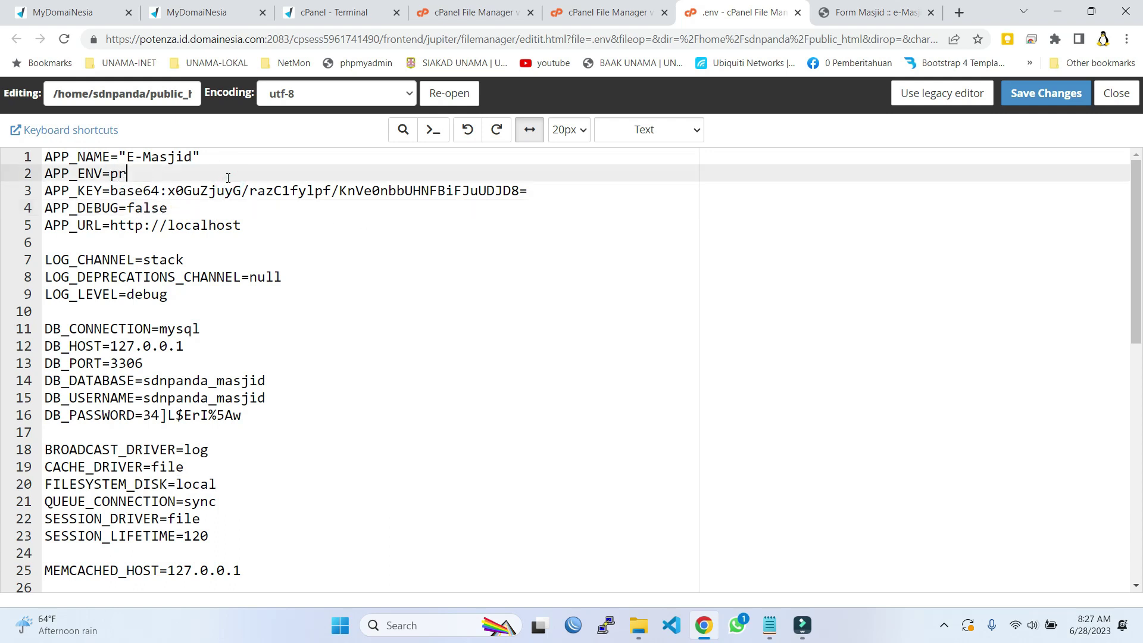
text(oduction)
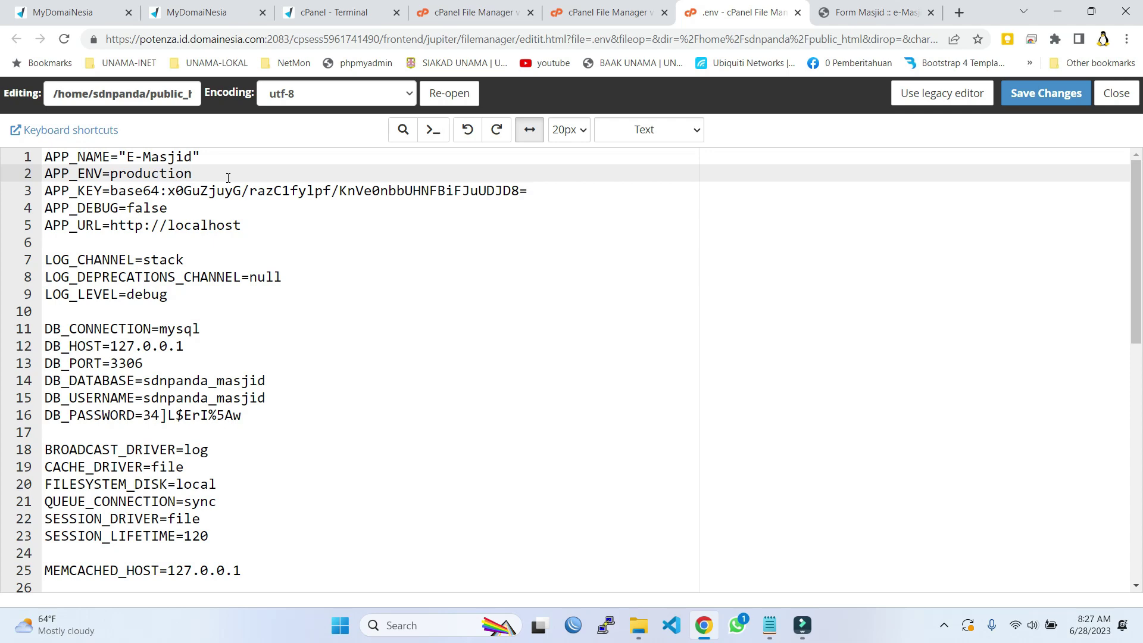
click(1044, 97)
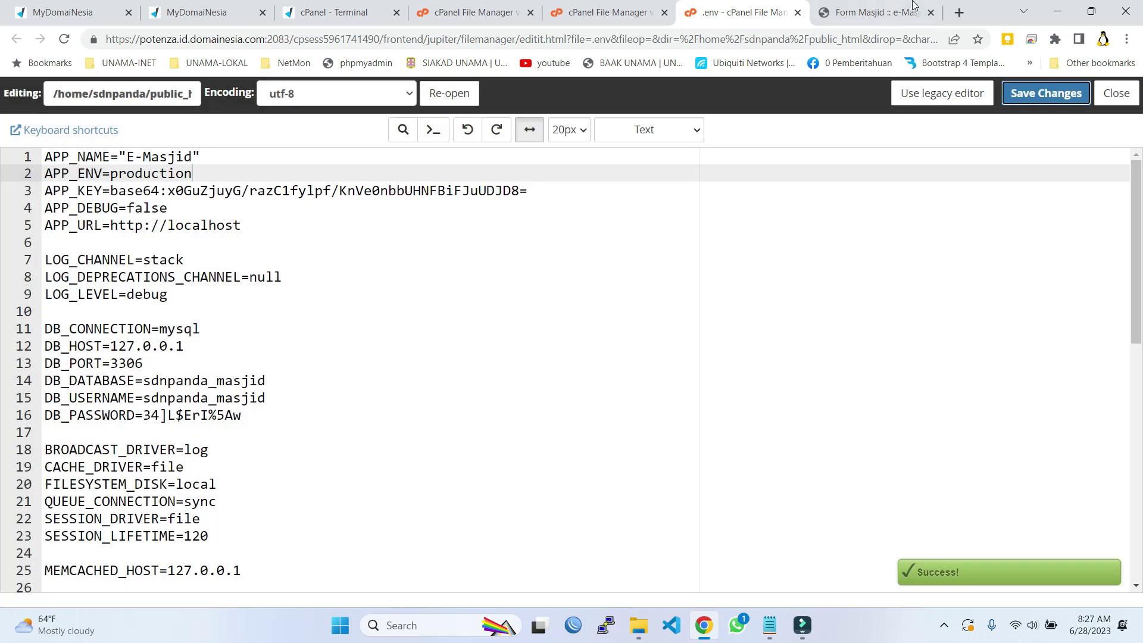
click(893, 10)
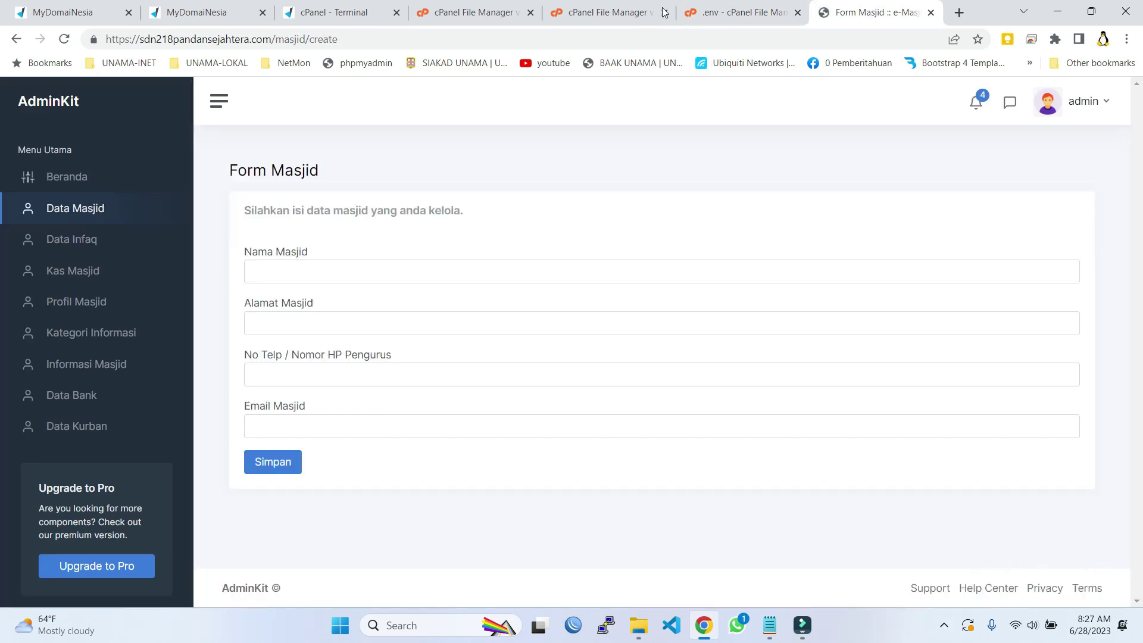
click(741, 12)
Highlight the akses ssh, artisan migrate and storage:link lines in the Share Hosting Domainesia checklist.
mouse_move(773, 609)
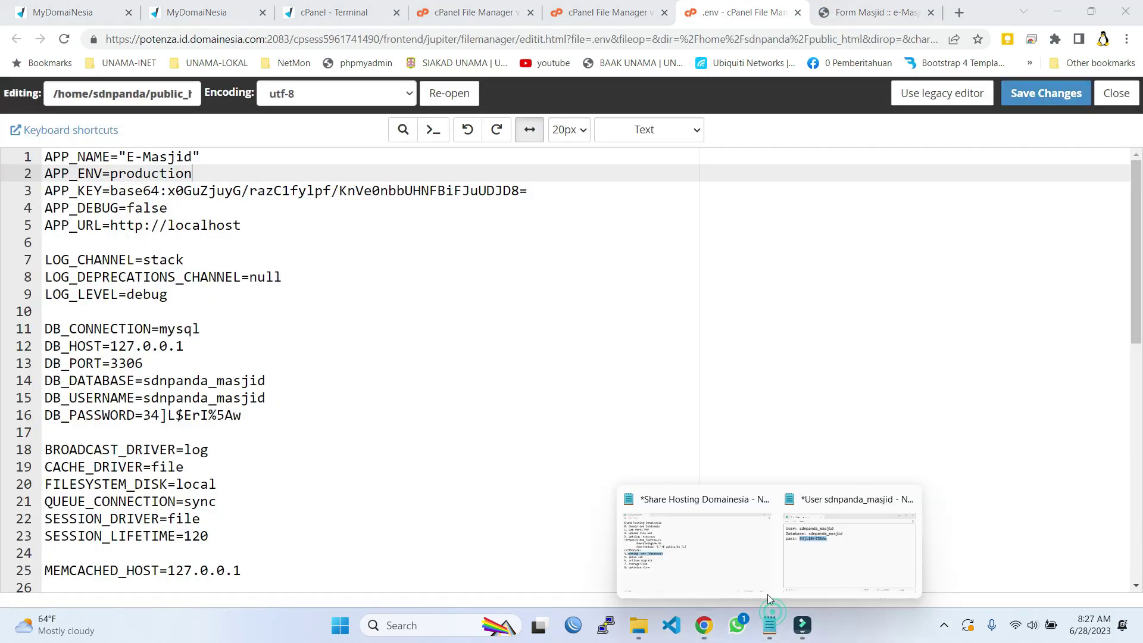
click(702, 551)
click(40, 292)
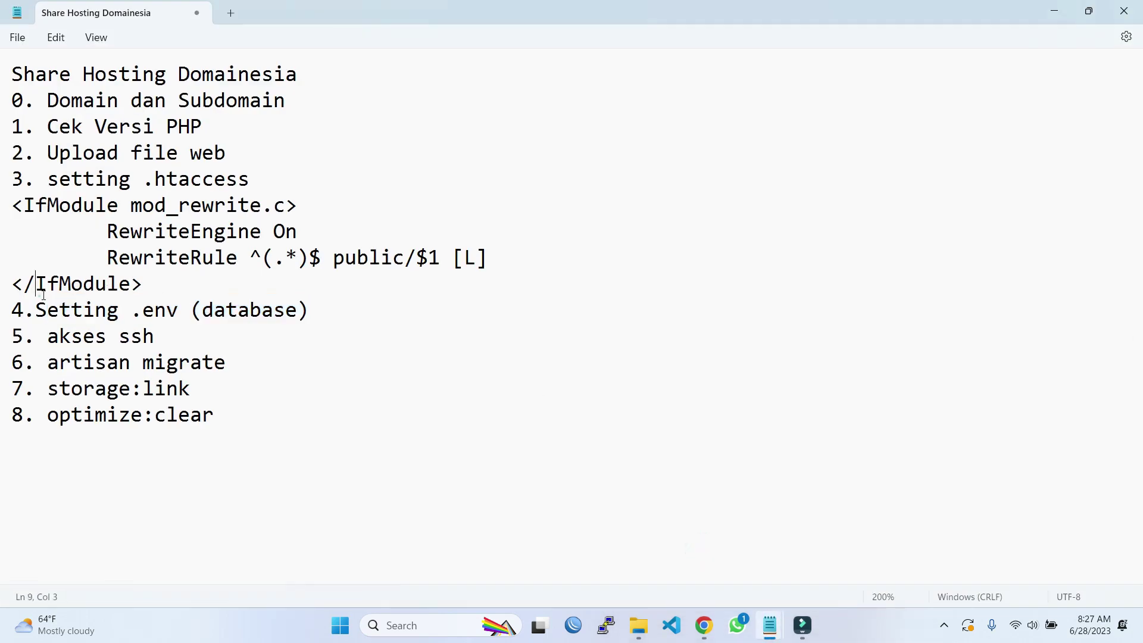
drag(180, 337, 26, 335)
click(252, 360)
drag(250, 360, 43, 353)
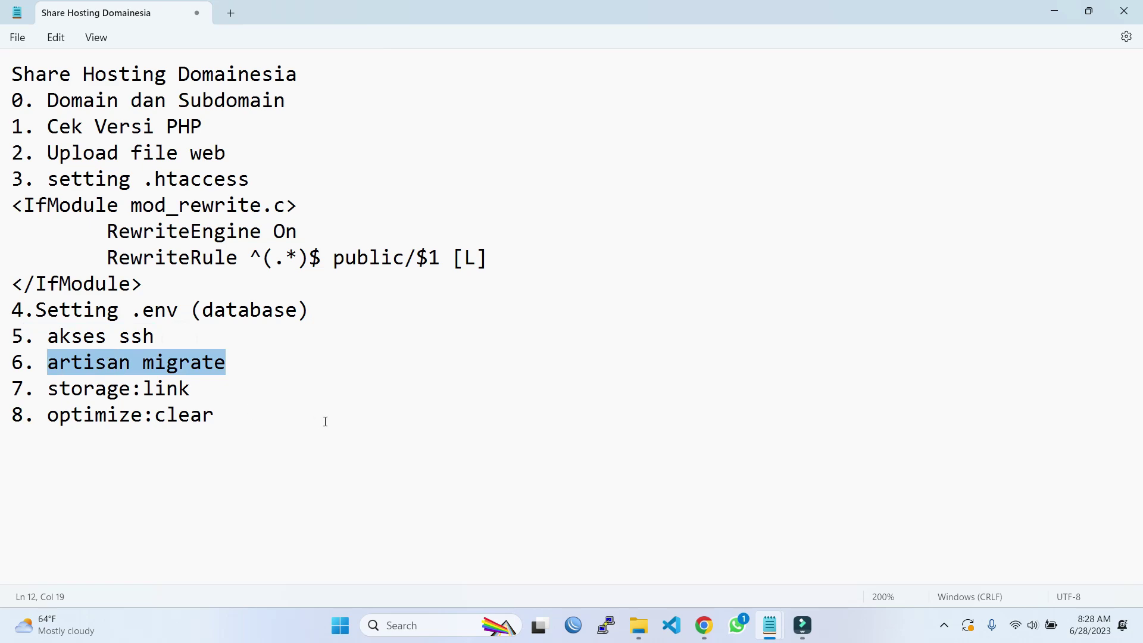
click(214, 387)
drag(248, 393, 45, 387)
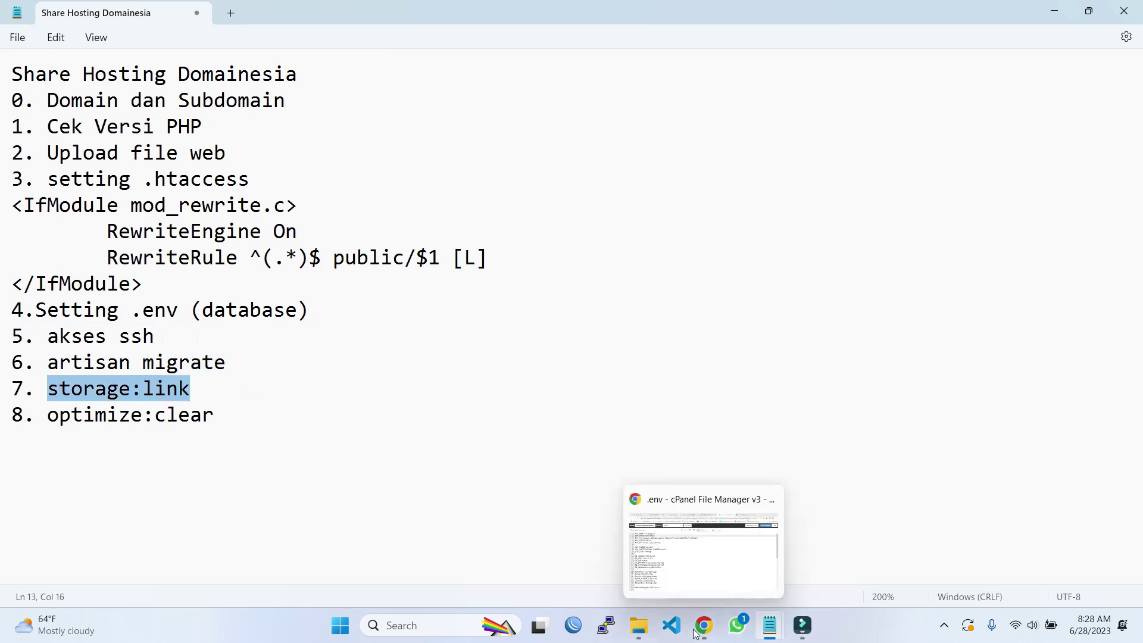
Glance at the live Form Masjid page, then return to the cPanel Terminal tab.
click(697, 634)
click(863, 12)
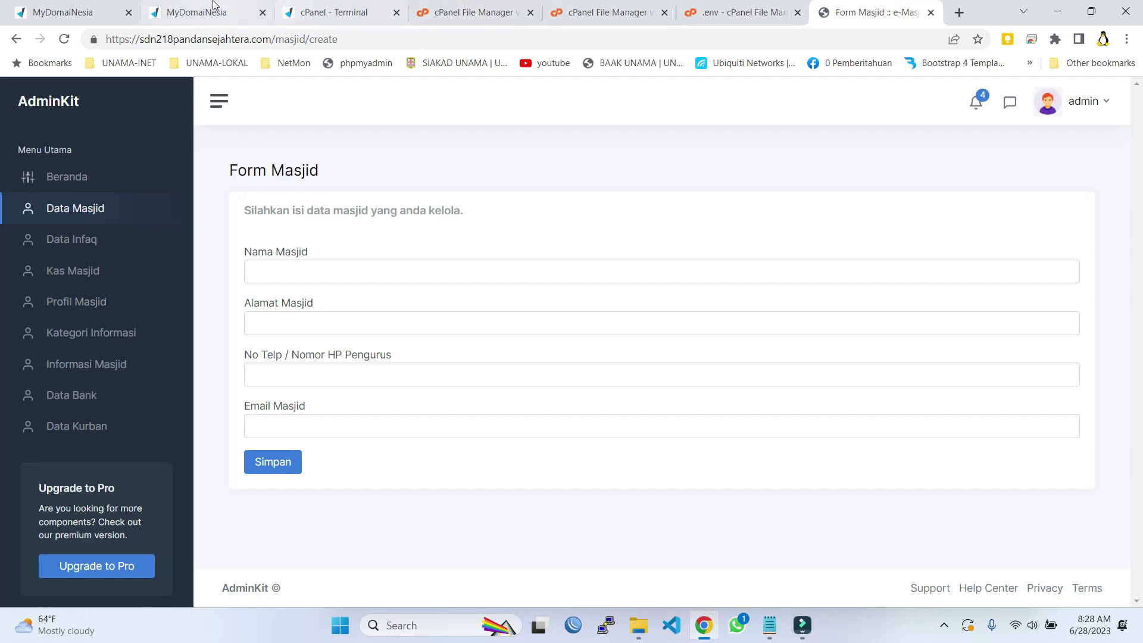
click(196, 12)
click(333, 12)
Run php artisan storage:link, which reports the link already exists.
text(php artisan )
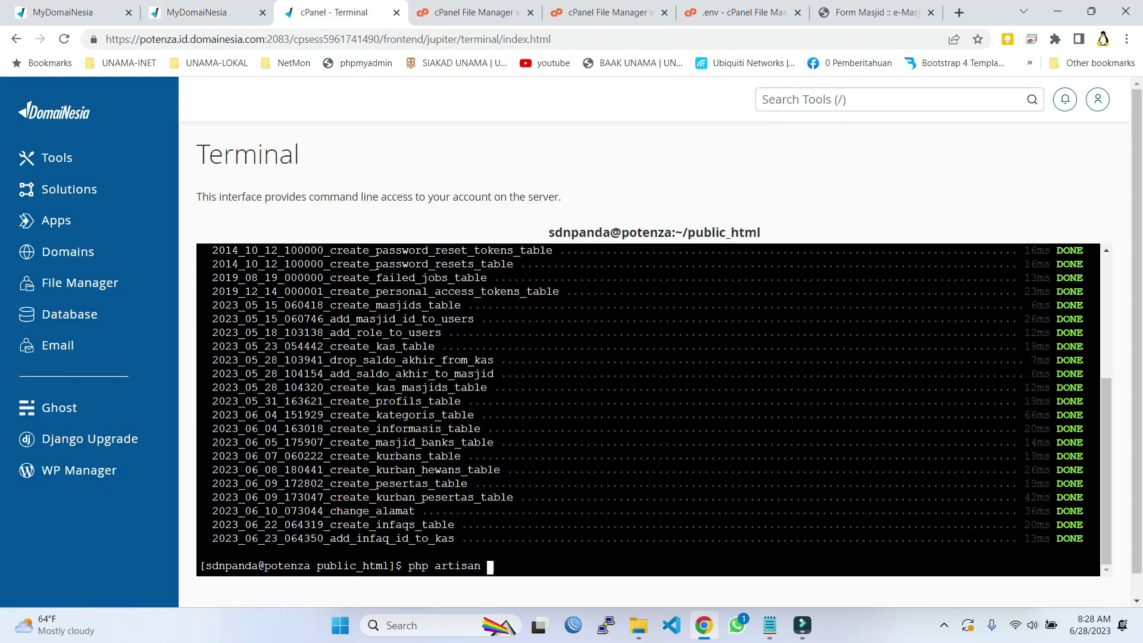
text(storage:link)
key(Return)
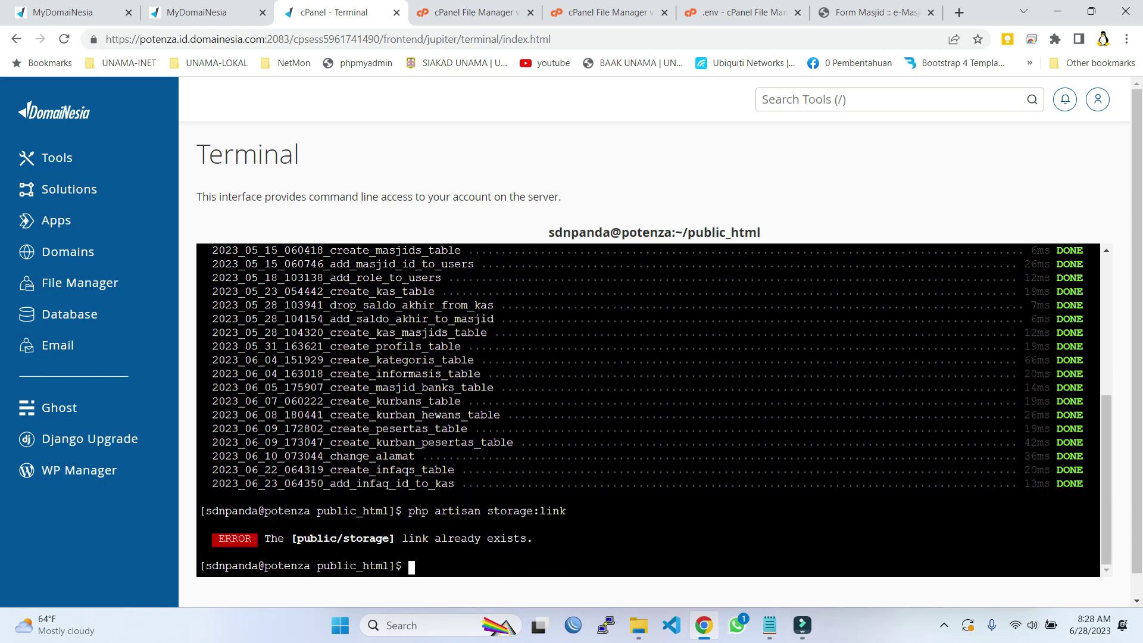
drag(533, 538, 422, 538)
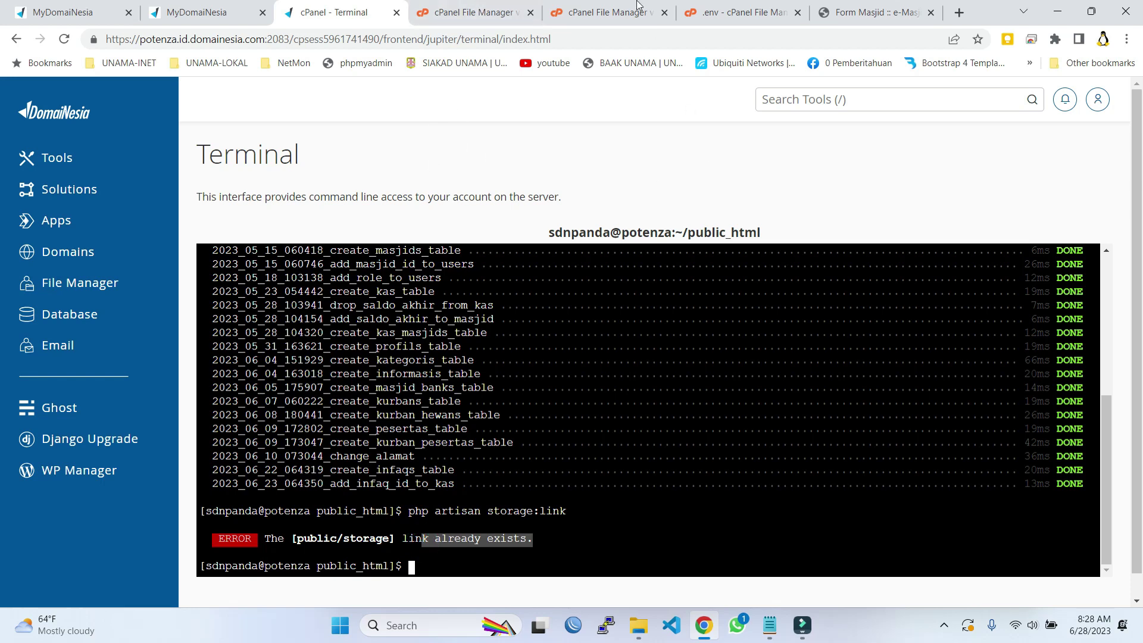
Delete the public_html/public/storage folder in File Manager.
click(604, 12)
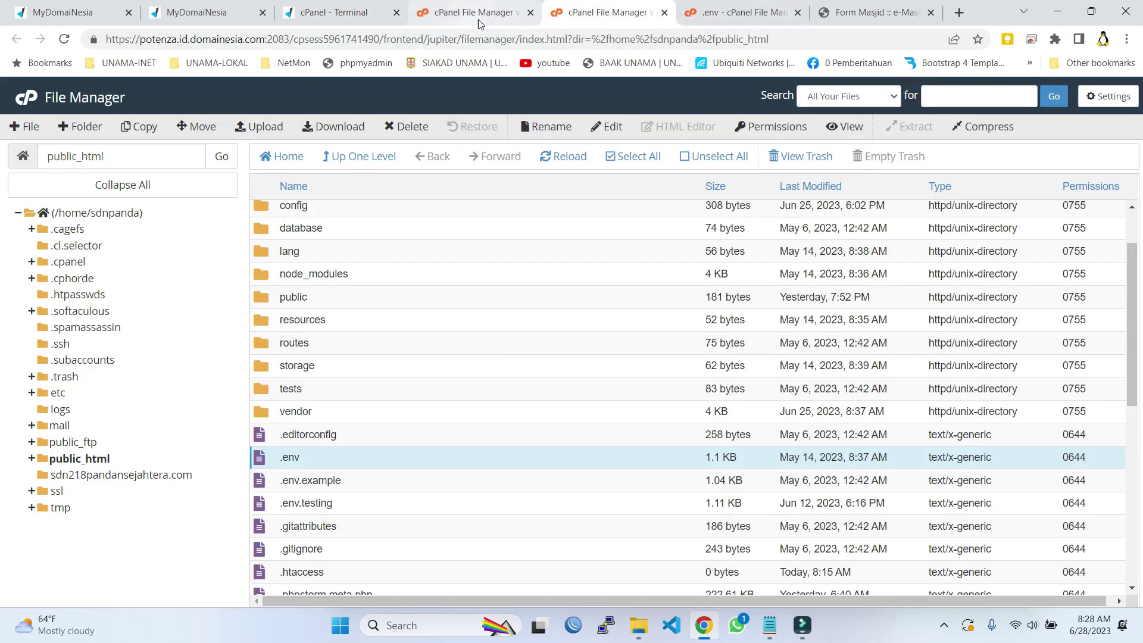
click(97, 462)
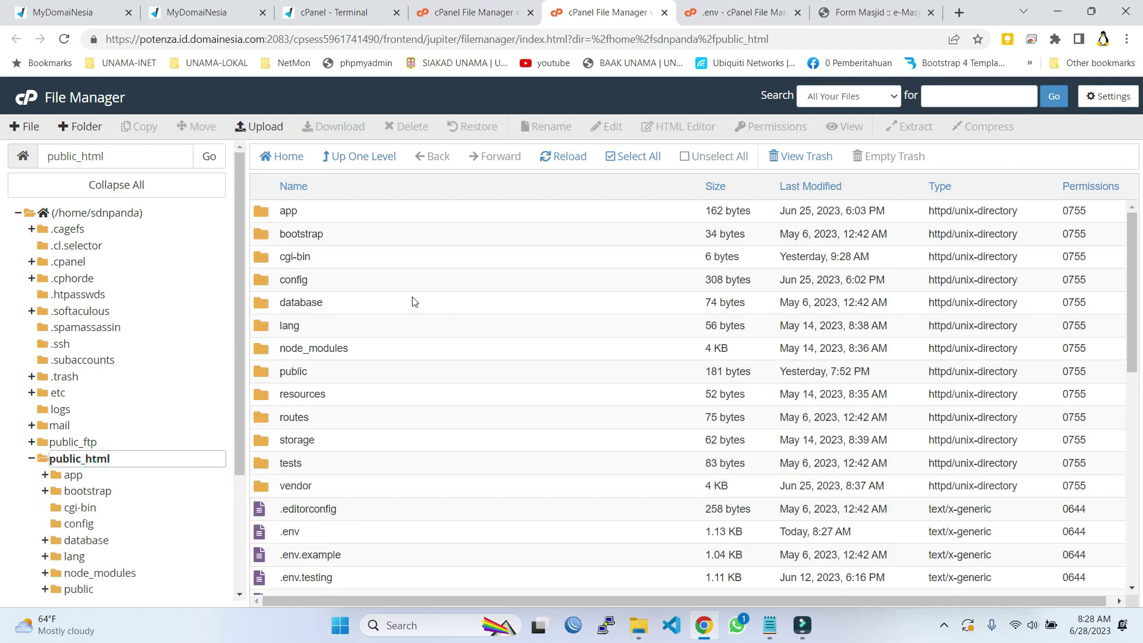
double_click(318, 380)
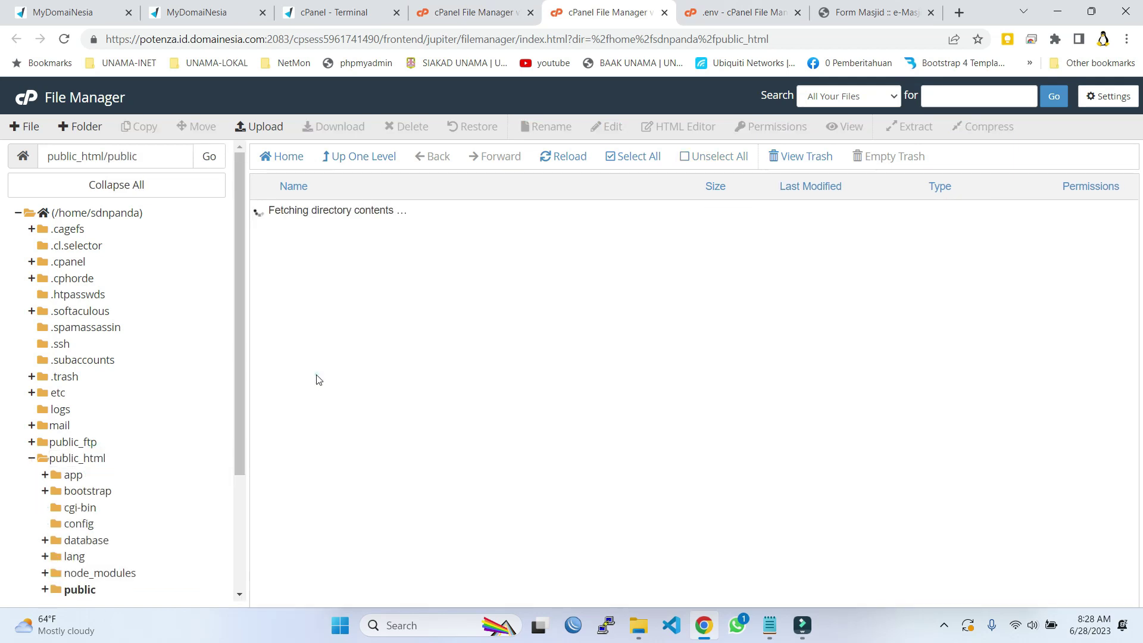
click(305, 375)
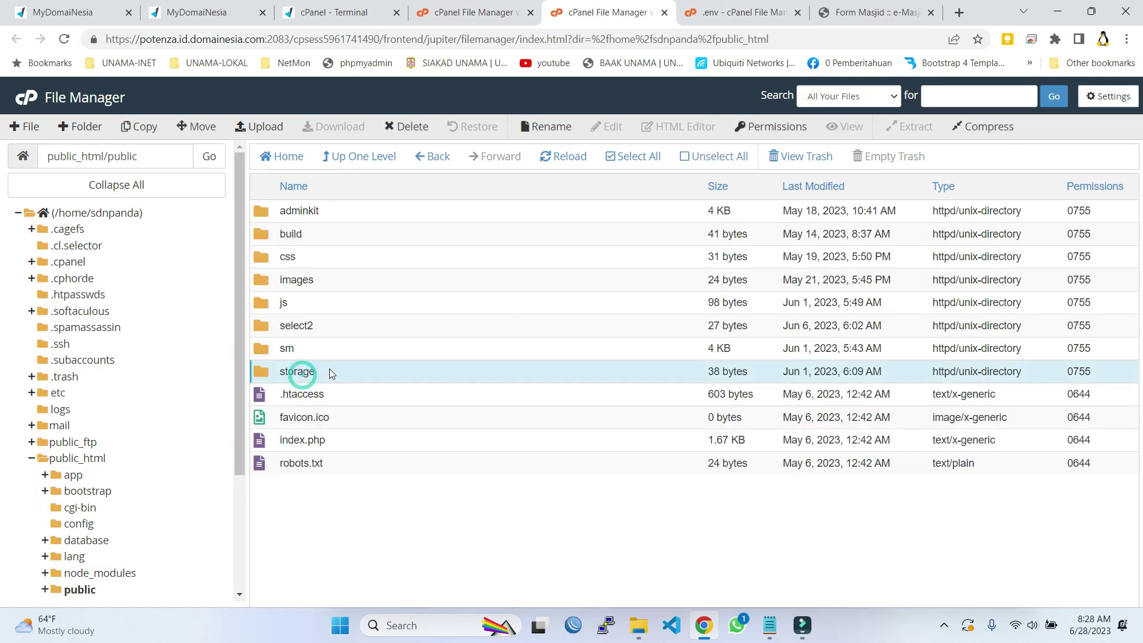
right_click(331, 373)
click(390, 469)
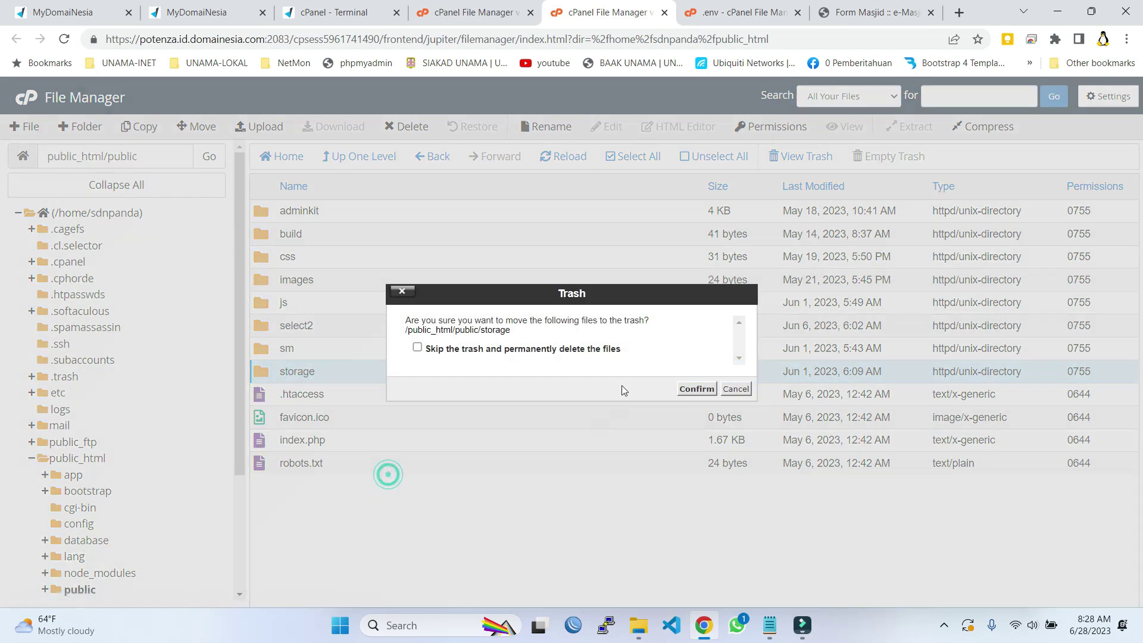
click(694, 389)
Rerun php artisan storage:link so public/storage connects to storage/app/public.
click(334, 12)
click(538, 352)
key(Up)
key(Return)
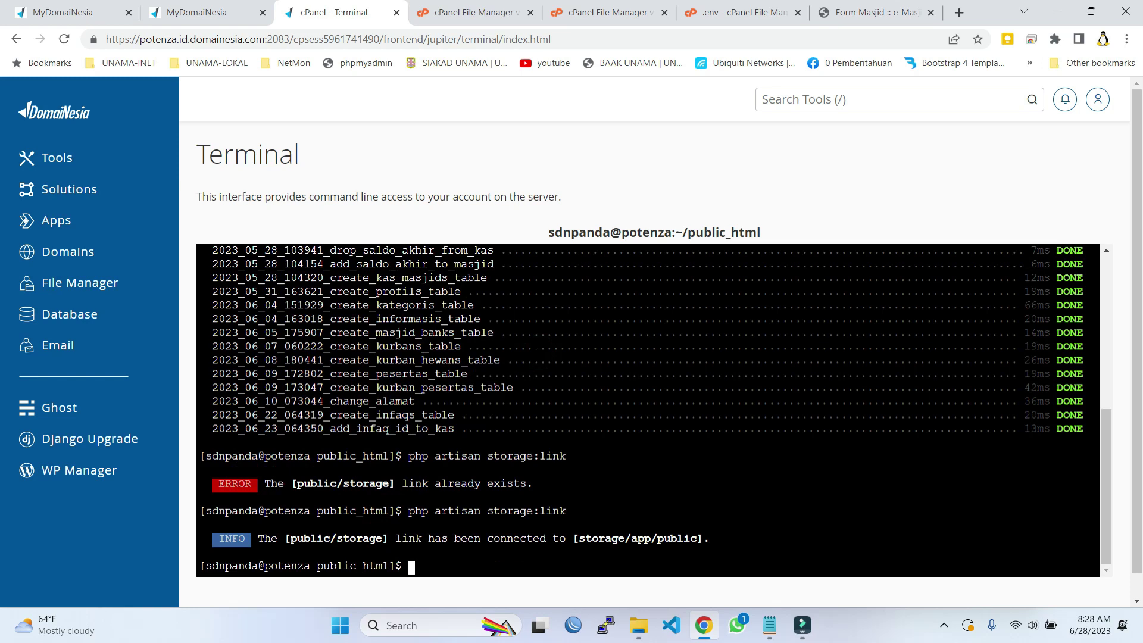
drag(338, 538, 705, 538)
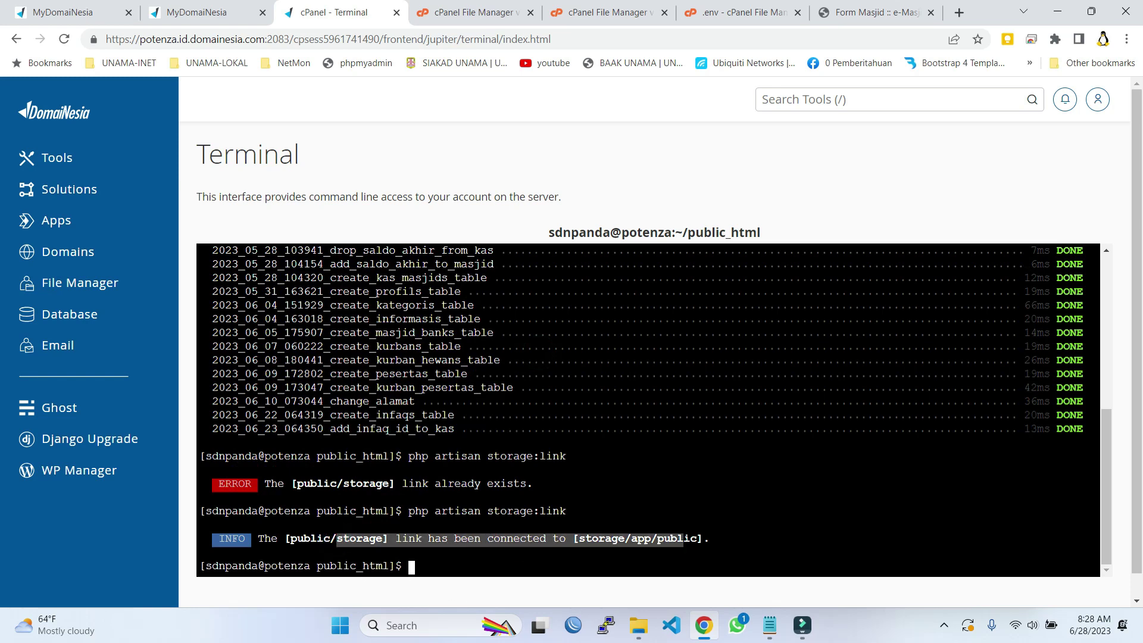
Highlight the optimize:clear step in the Notepad checklist.
mouse_move(770, 628)
click(712, 551)
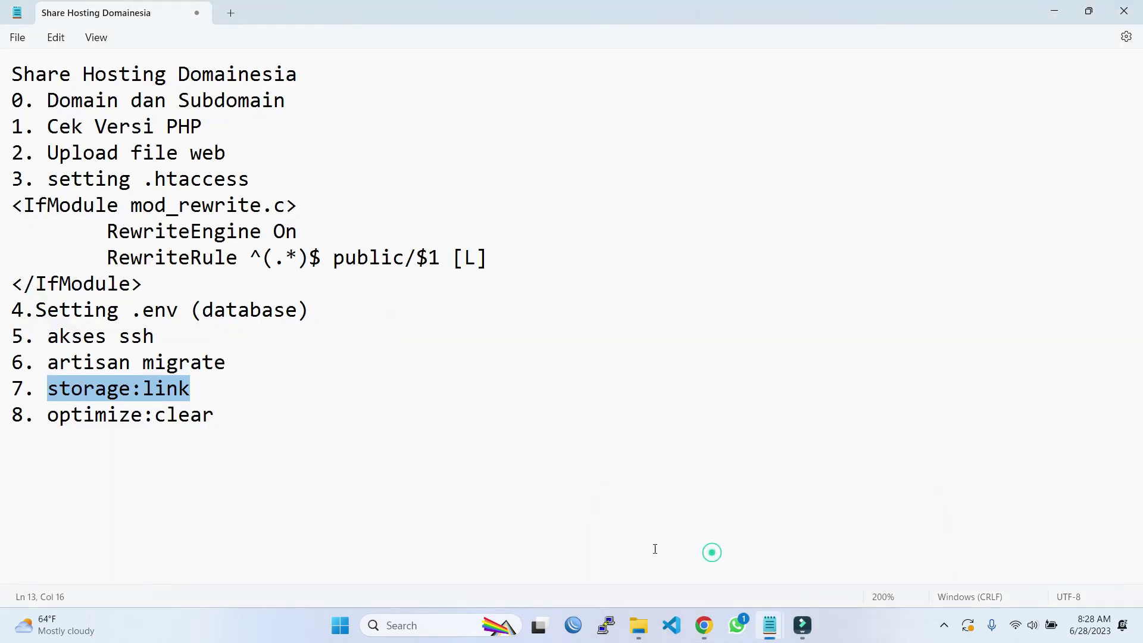
click(232, 414)
drag(214, 414, 59, 415)
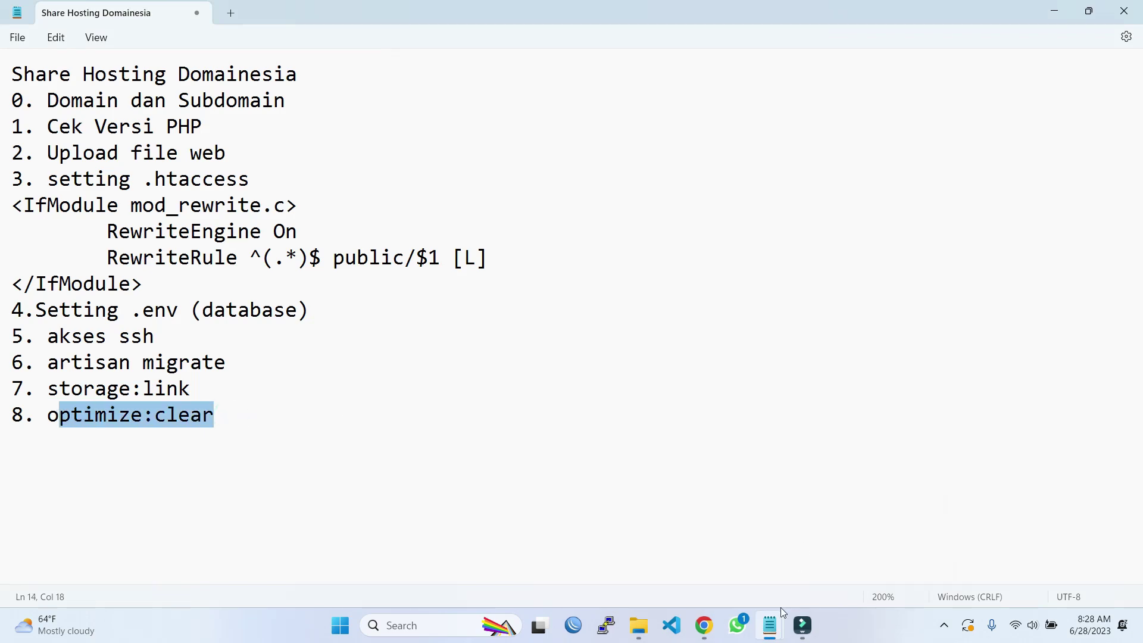
Run php artisan optimize:clear in the Terminal and confirm the events, views, cache, route, config and compiled caches cleared.
click(1054, 10)
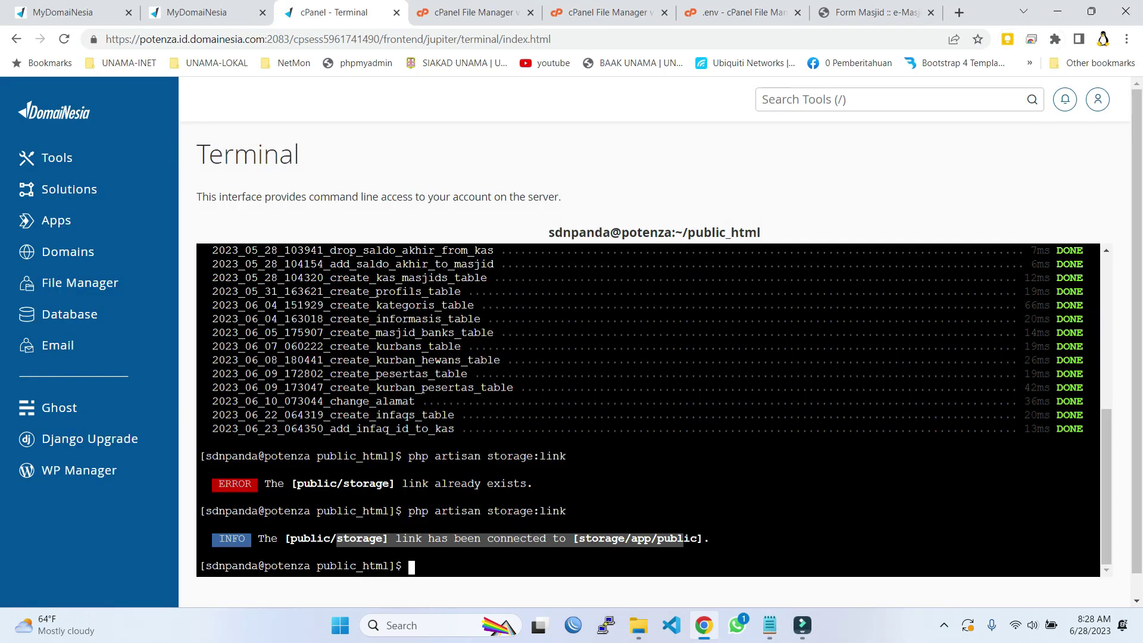
click(706, 451)
text(php artisan optimize:clear)
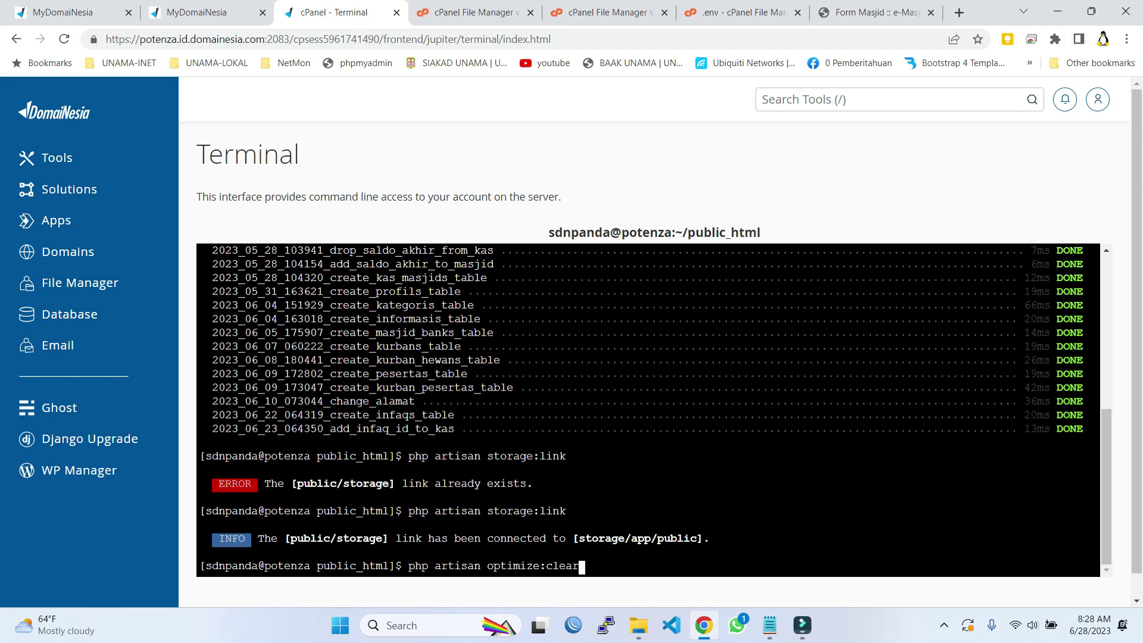
key(Return)
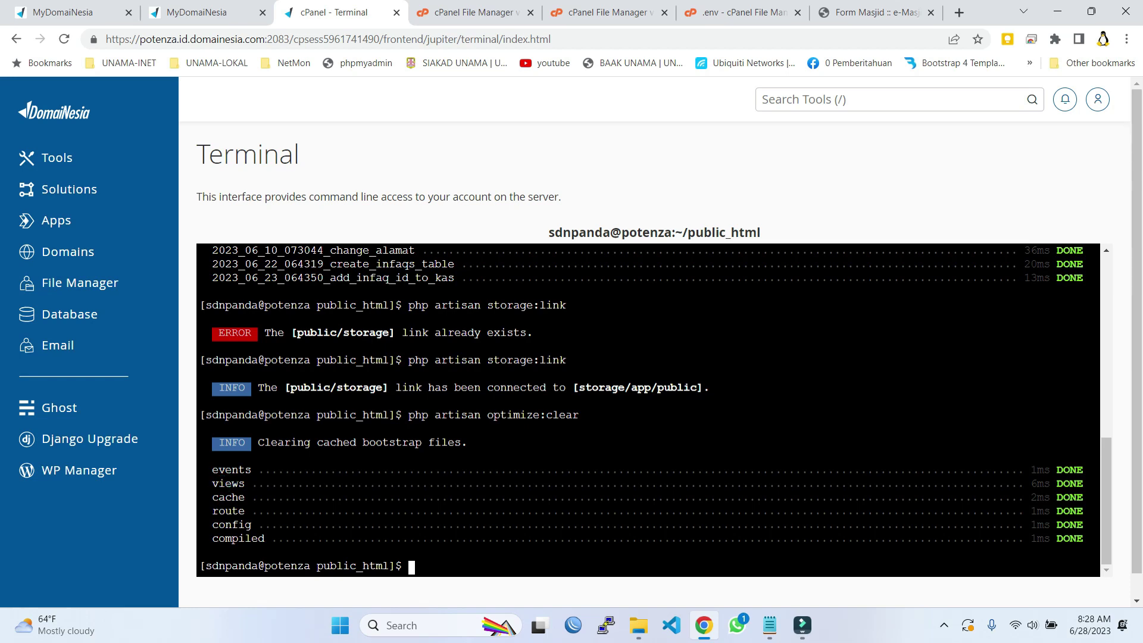
drag(223, 476, 235, 539)
Open Beranda on the live site and see it return to Form Masjid with an incomplete-data warning.
click(840, 7)
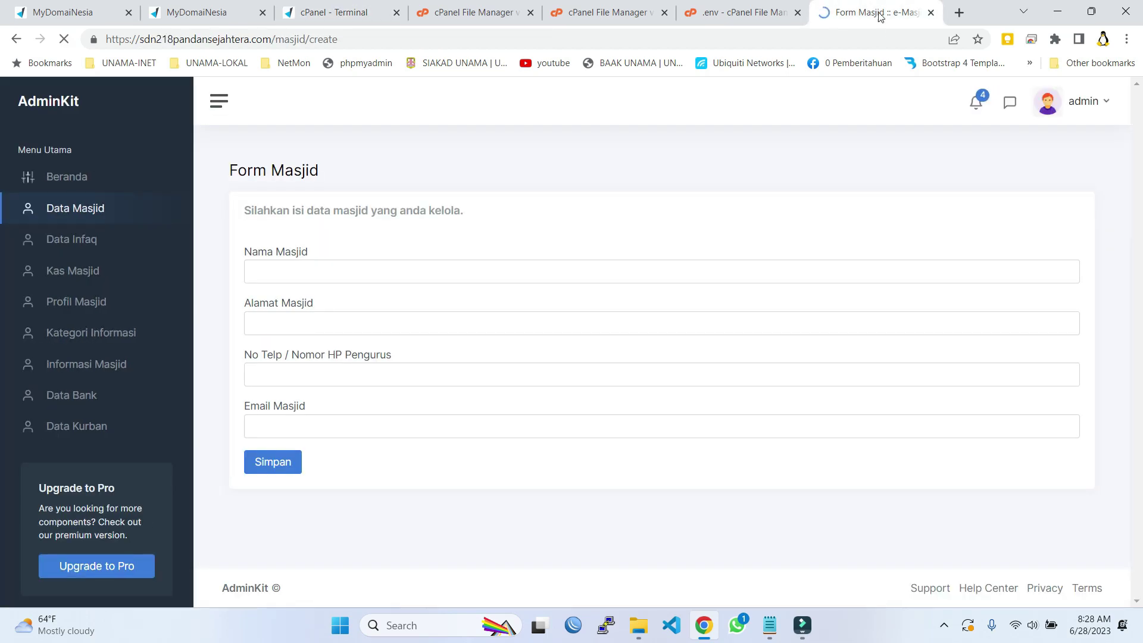
click(92, 179)
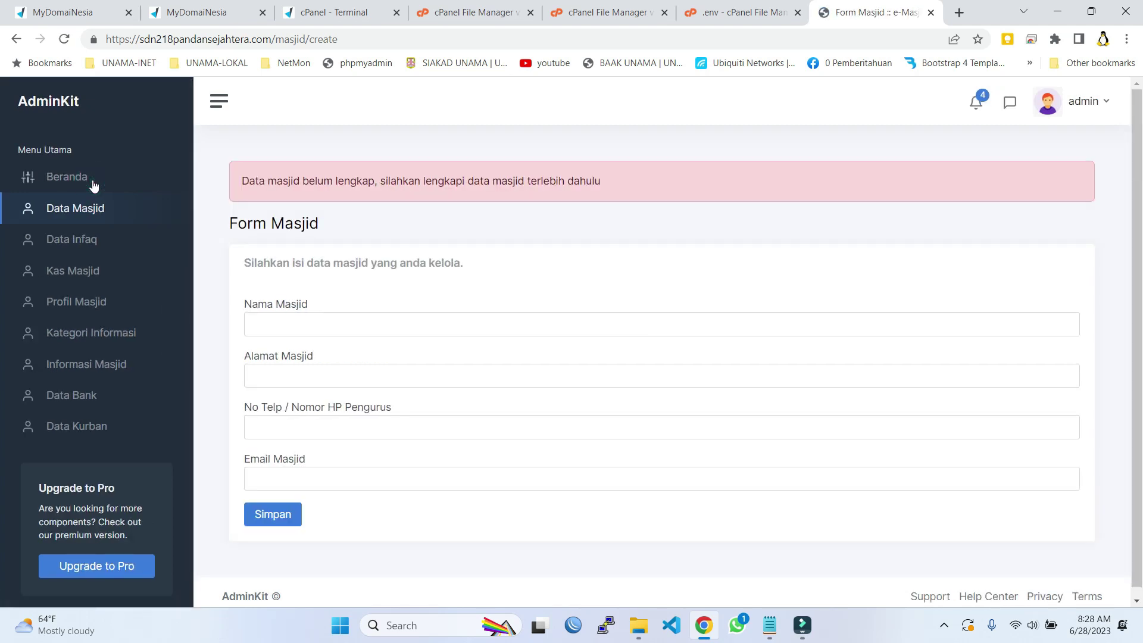
mouse_move(771, 622)
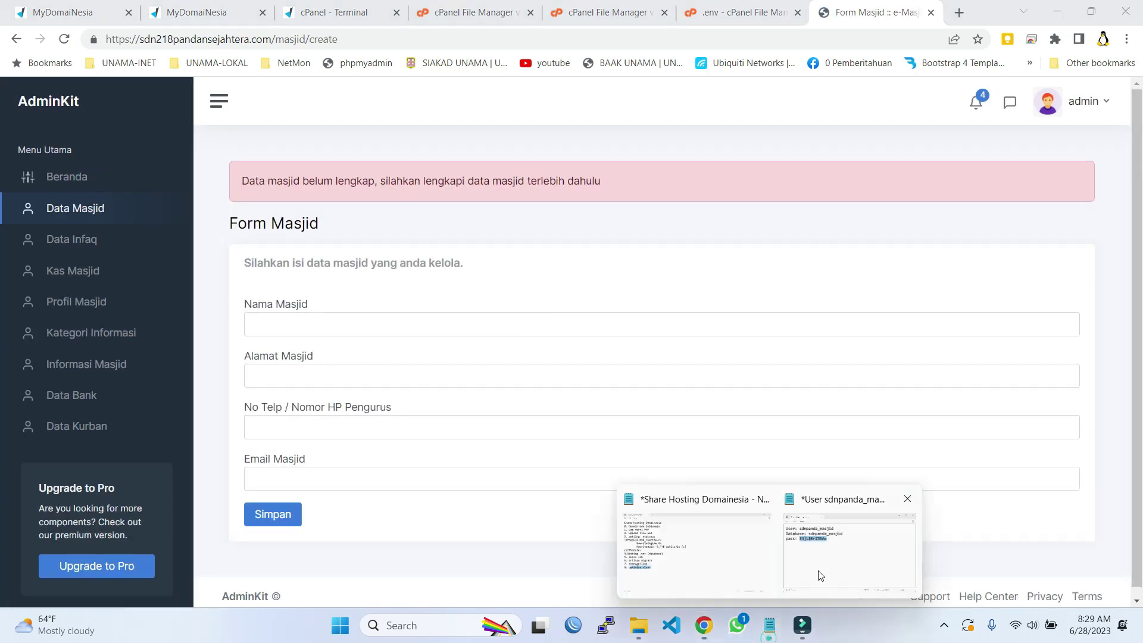
click(710, 548)
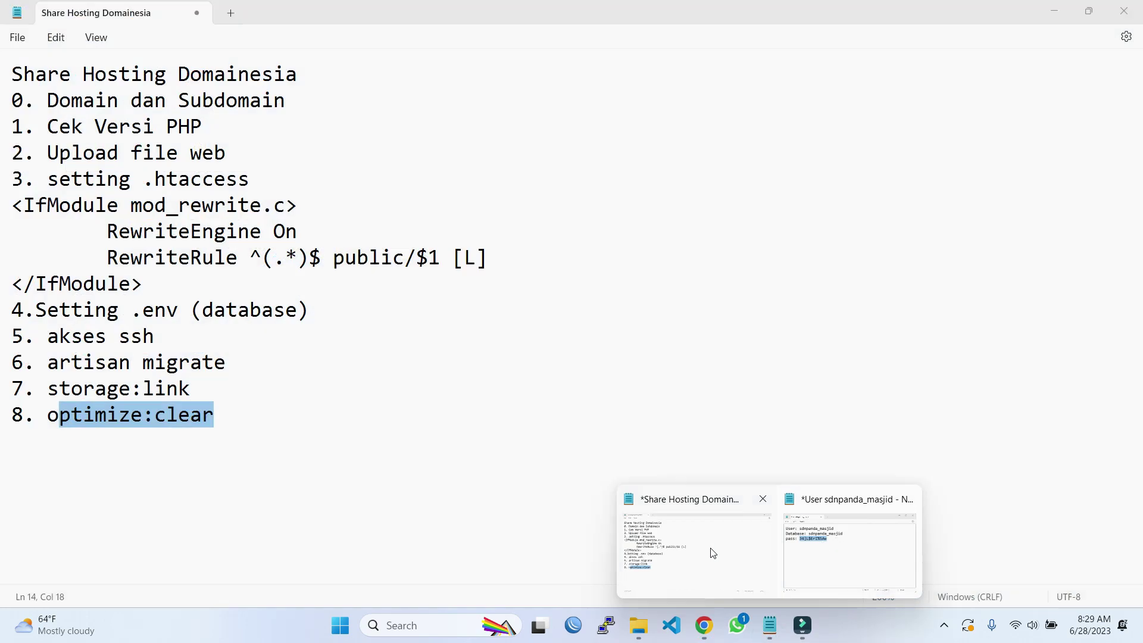
Clear the optimize:clear marking in the Notepad checklist and scroll back to the top.
click(680, 375)
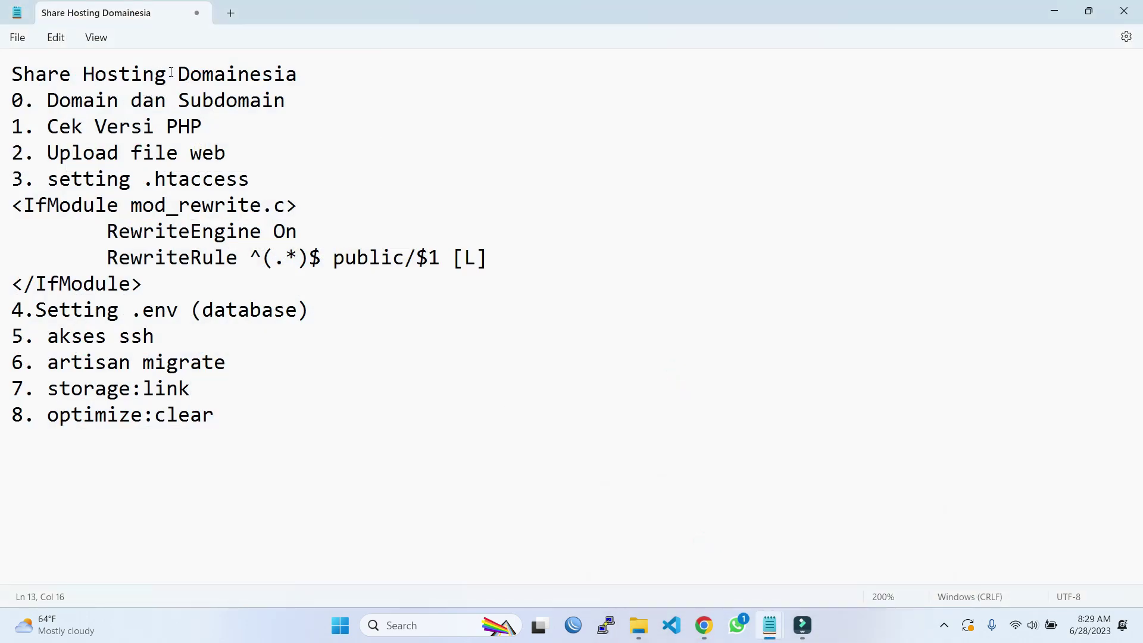
ctrl+scroll(484, 162, up, 2)
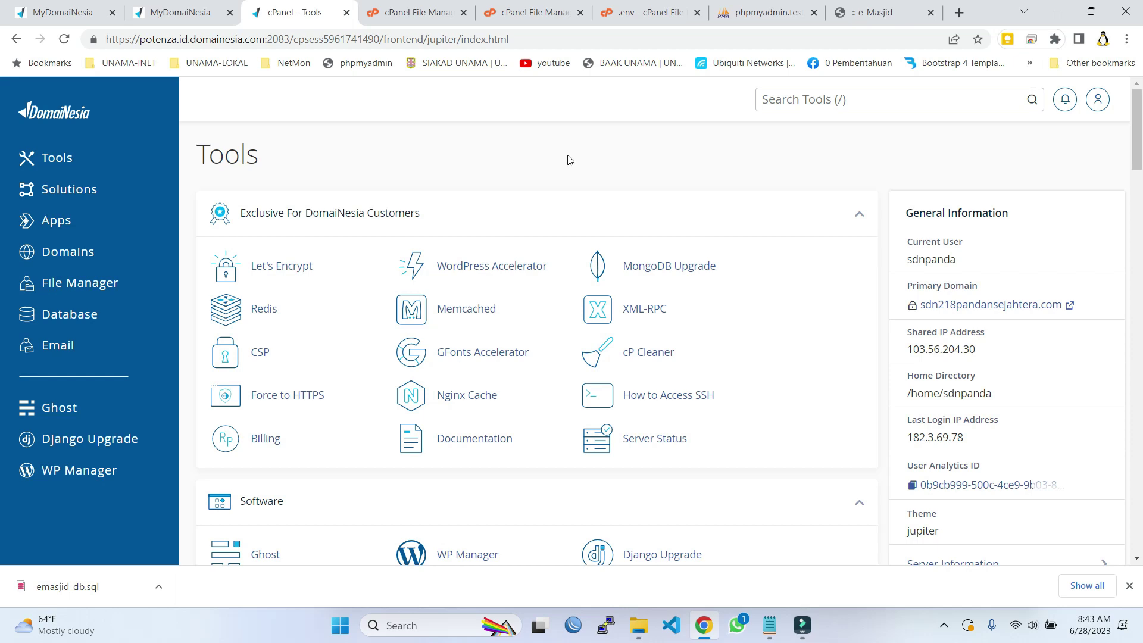
Browse the local emasjid_db database's structure and table list in phpMyAdmin.
click(765, 12)
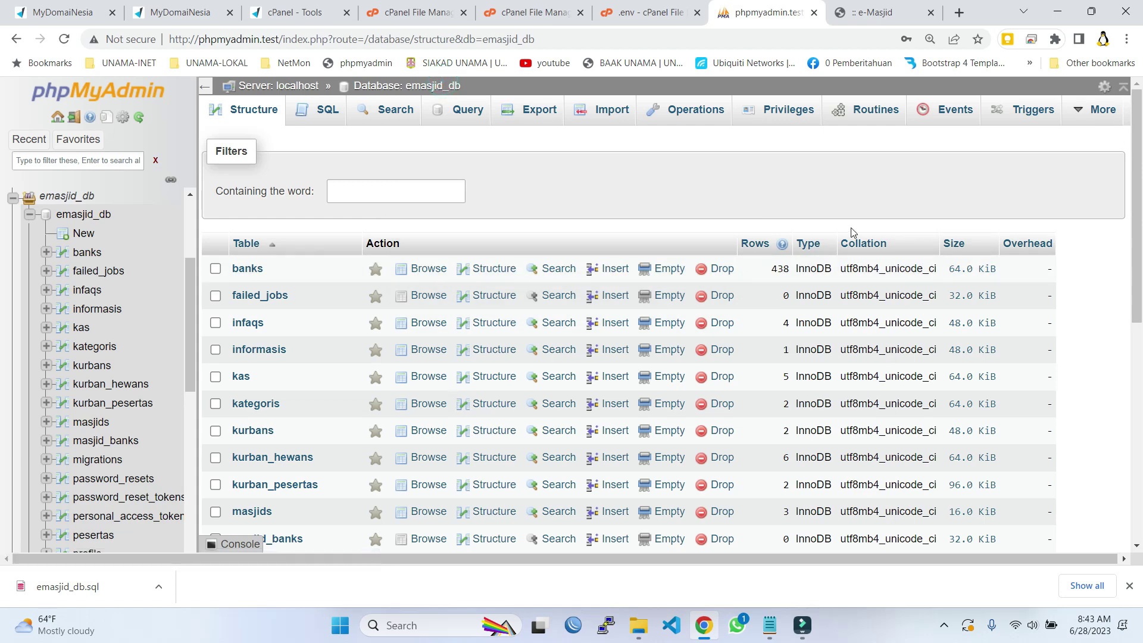
scroll(833, 262, down, 4)
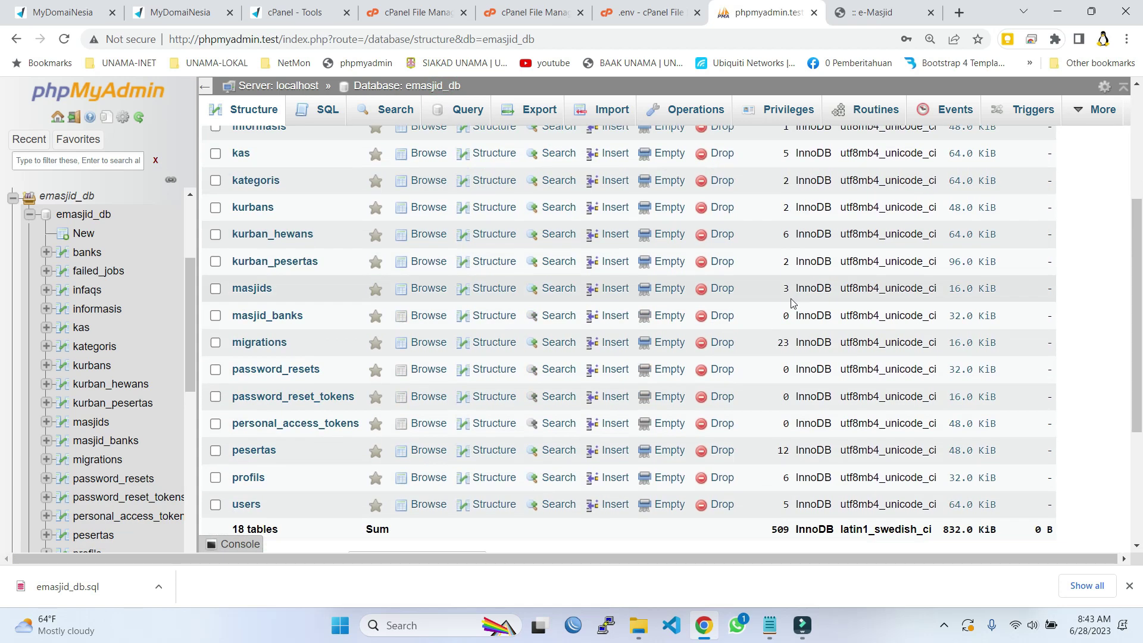
scroll(791, 302, up, 4)
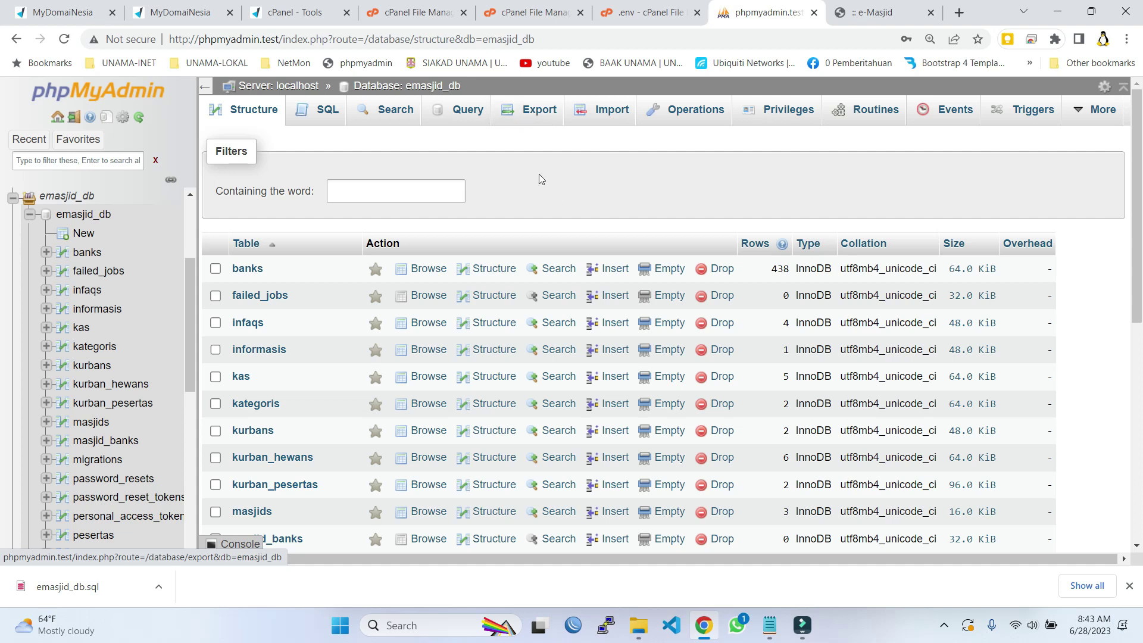
click(397, 87)
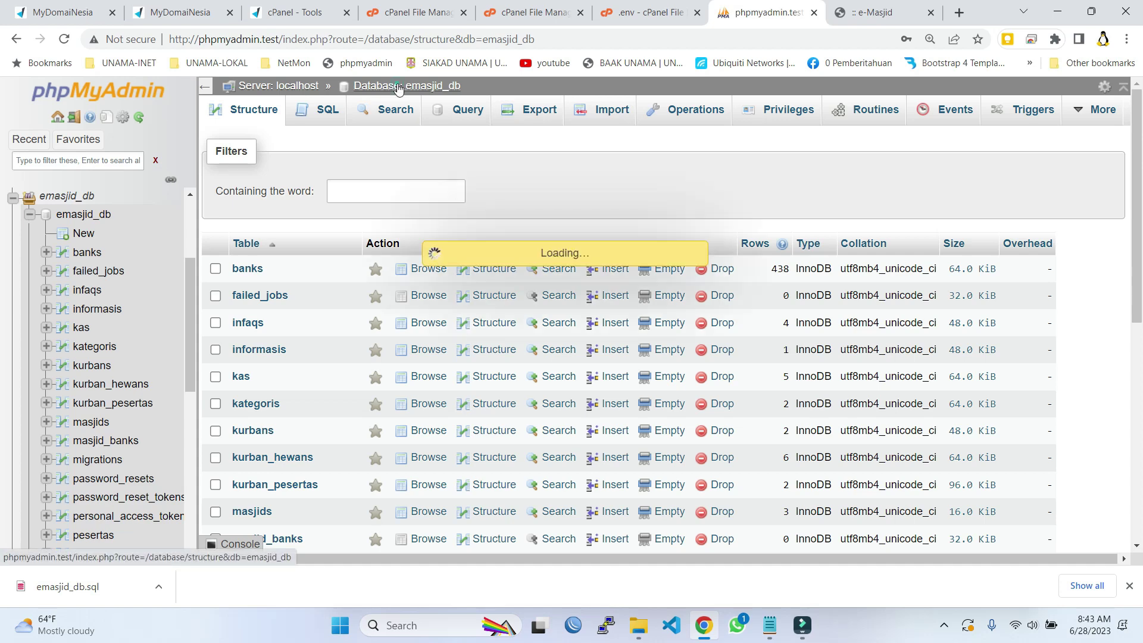
Export emasjid_db as SQL, replacing emasjid_db.sql in Downloads.
click(540, 123)
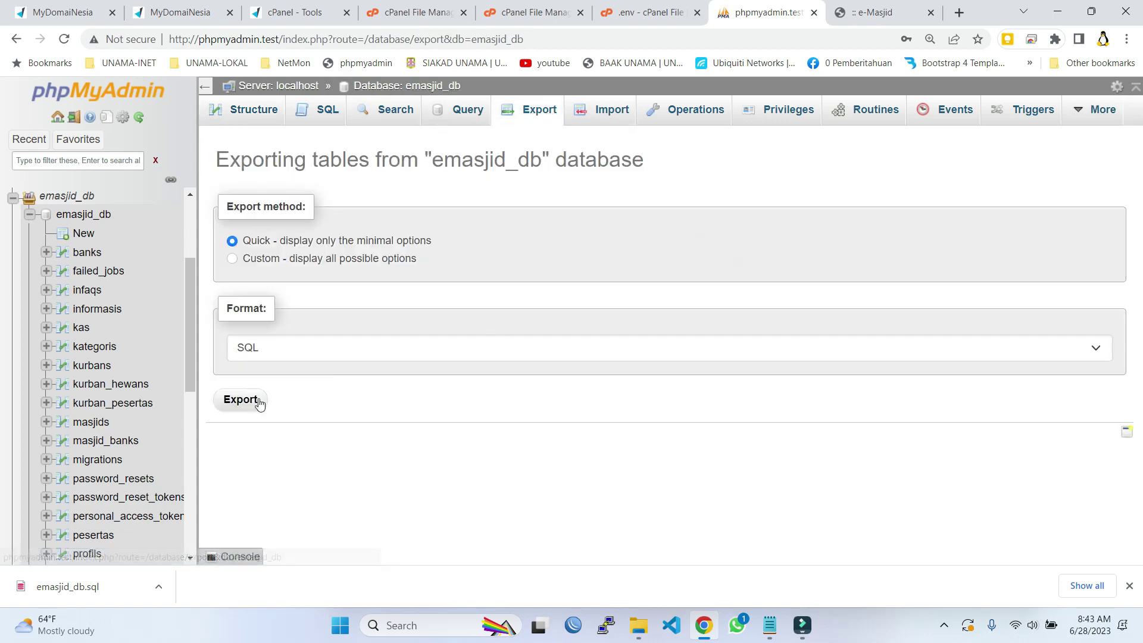
click(255, 402)
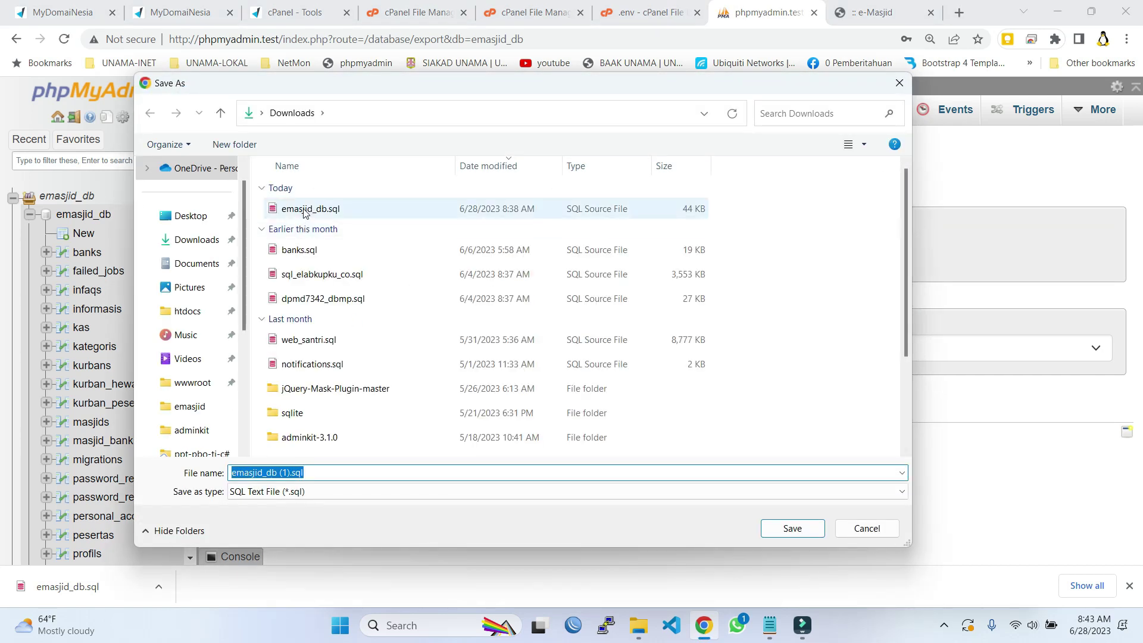
click(305, 210)
click(792, 528)
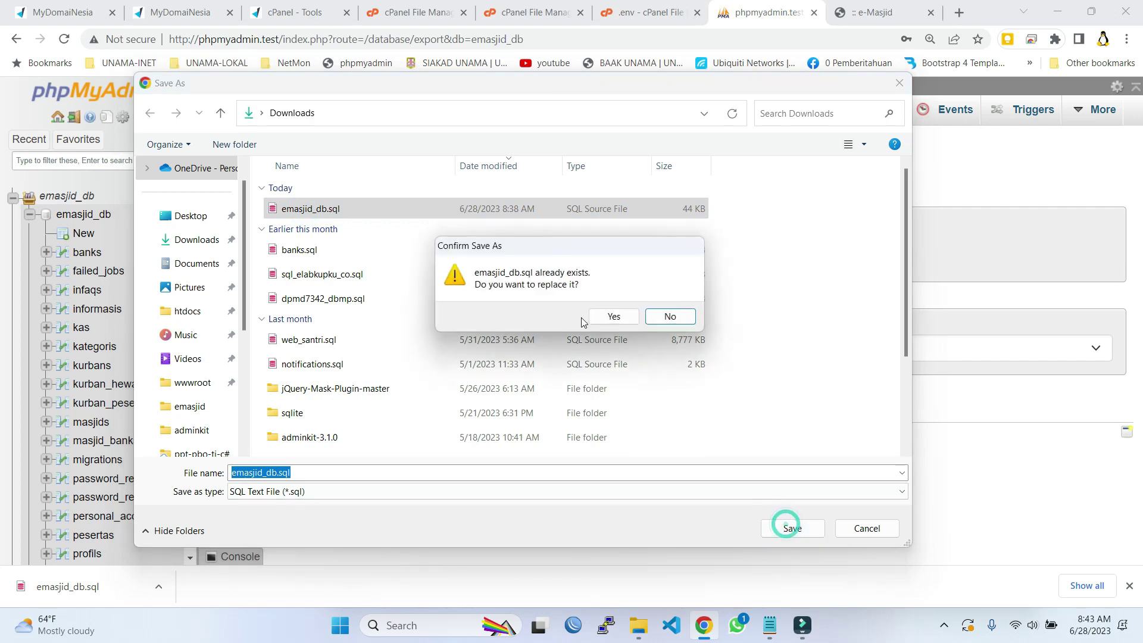
click(613, 316)
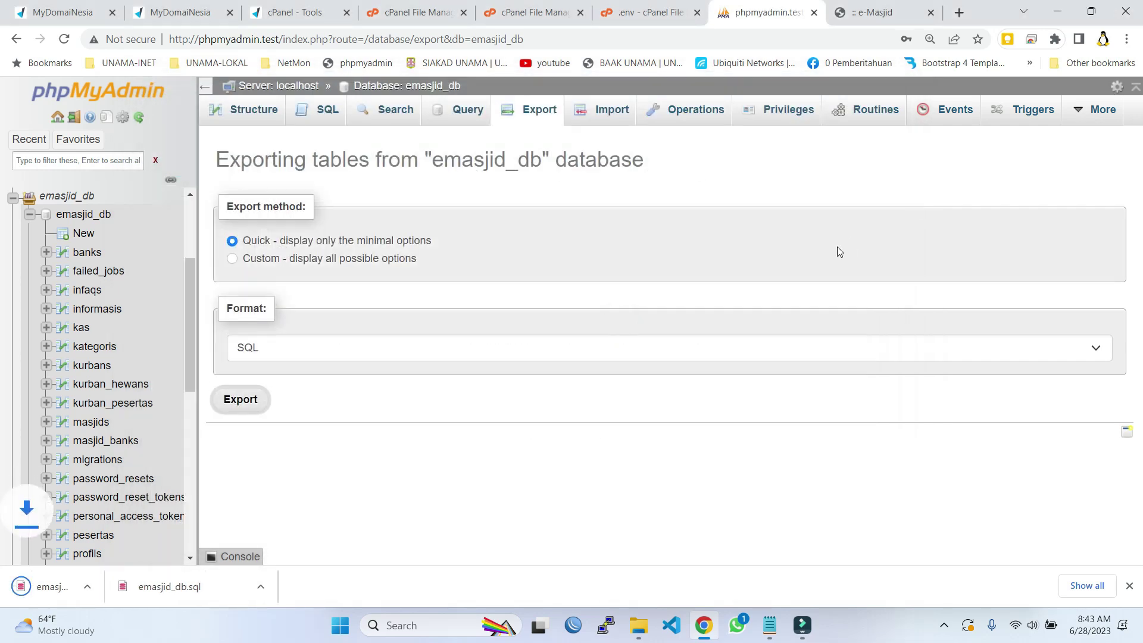
click(281, 12)
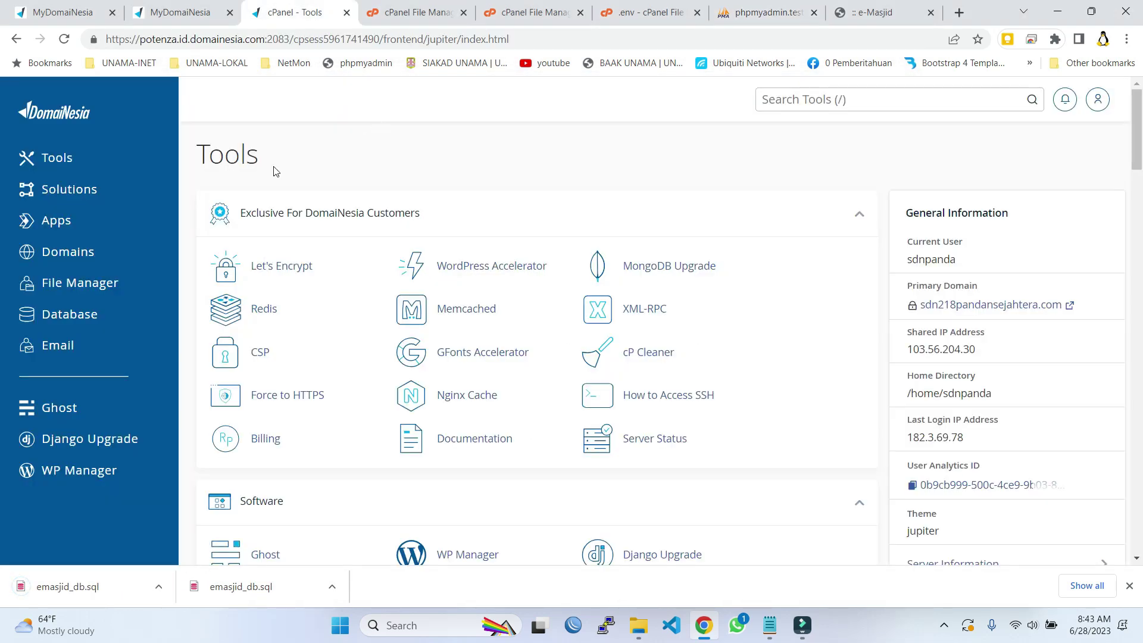
Search the cPanel Tools page for 'phpmy' and open phpMyAdmin under Databases.
click(62, 167)
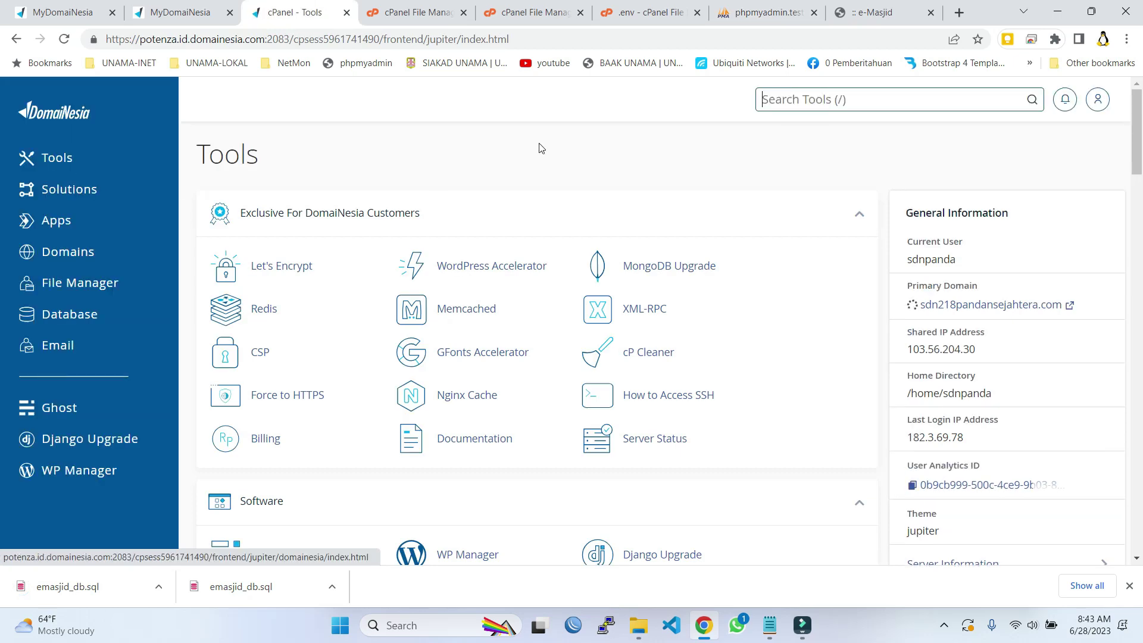
scroll(625, 194, down, 20)
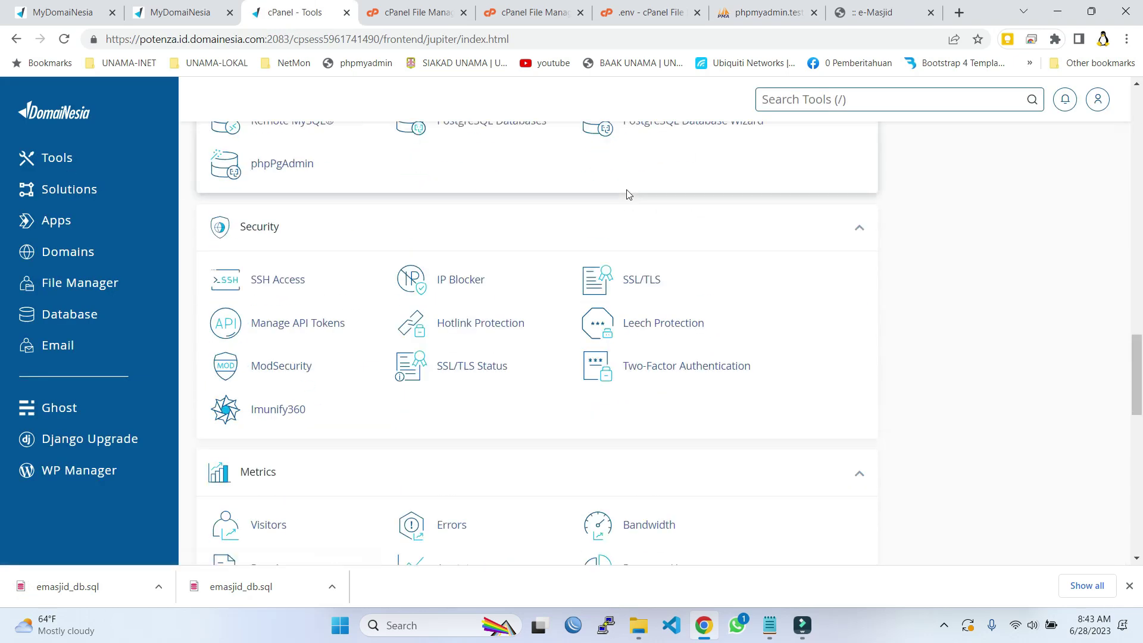
key(ctrl+f)
text(phpmy)
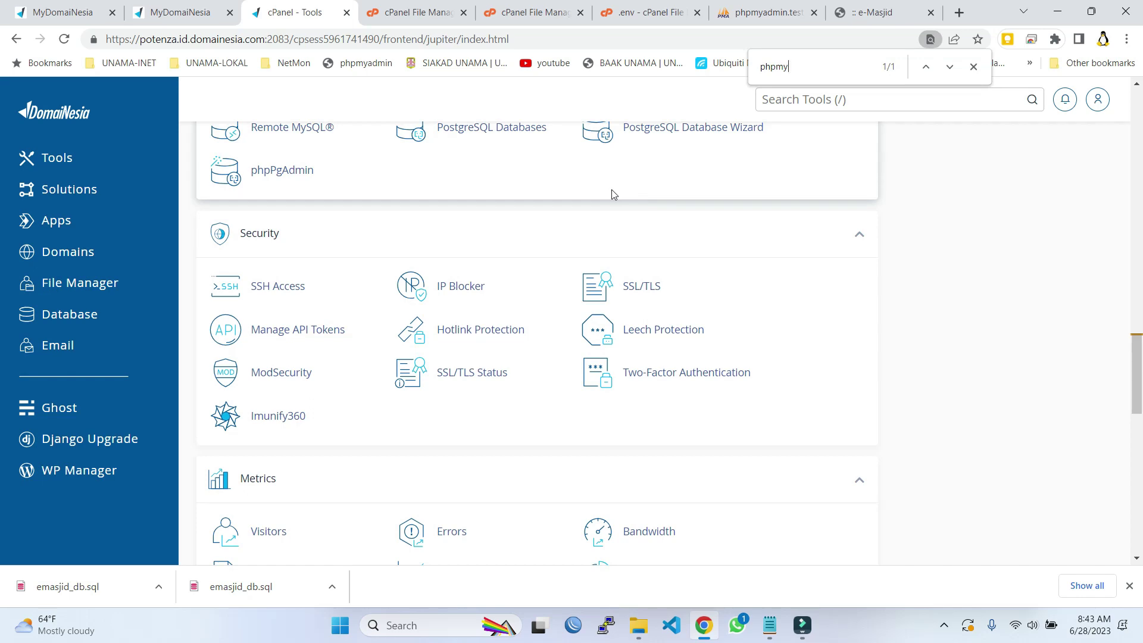
scroll(610, 195, up, 10)
scroll(610, 194, down, 5)
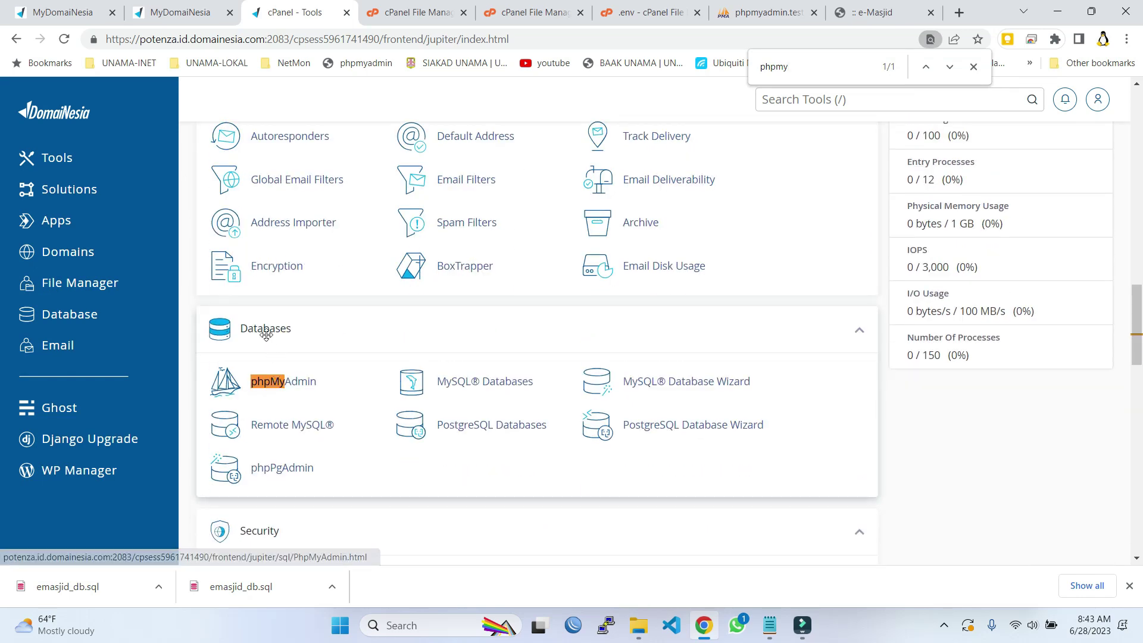
scroll(263, 332, down, 1)
key(Escape)
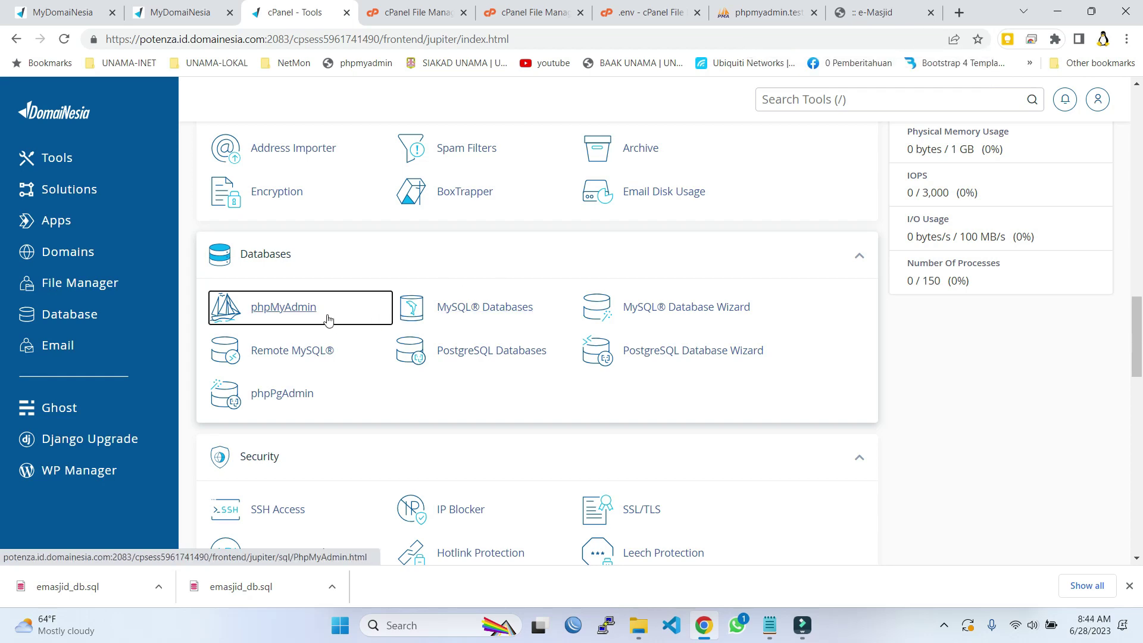
click(300, 315)
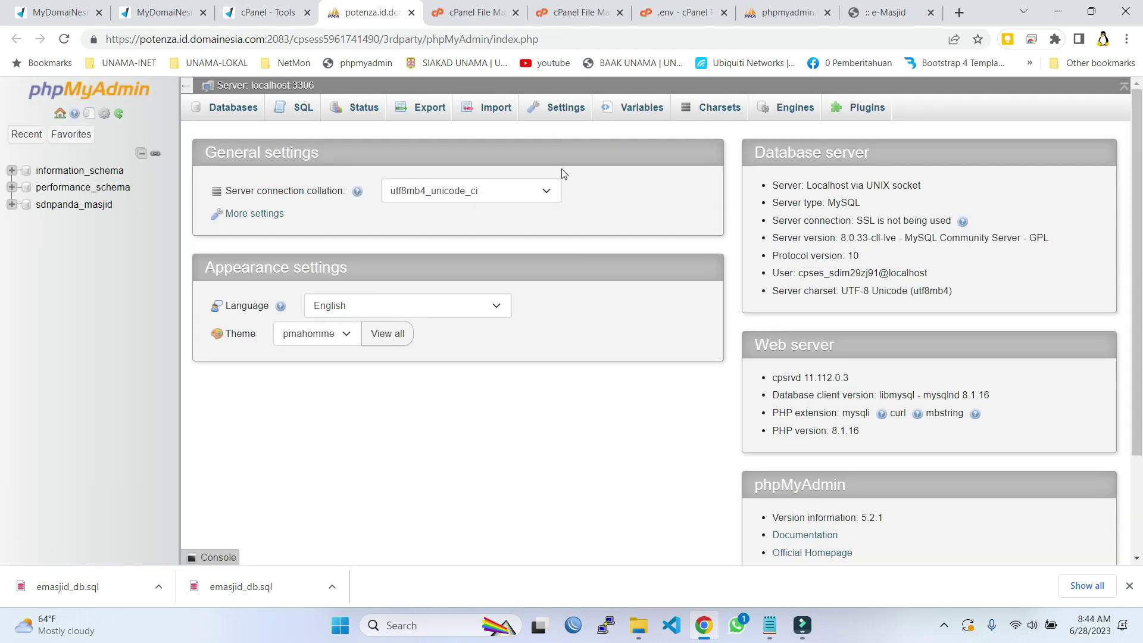
Select all 18 tables in sdnpanda_masjid, drop them, and bring up the database's Import page.
click(53, 206)
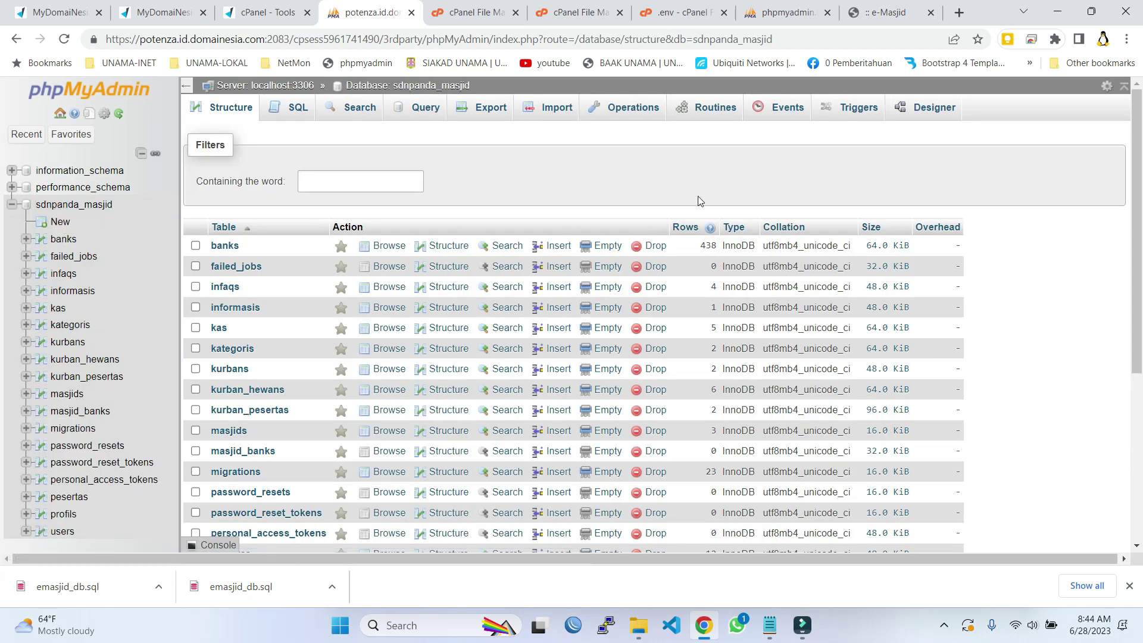
scroll(699, 200, down, 5)
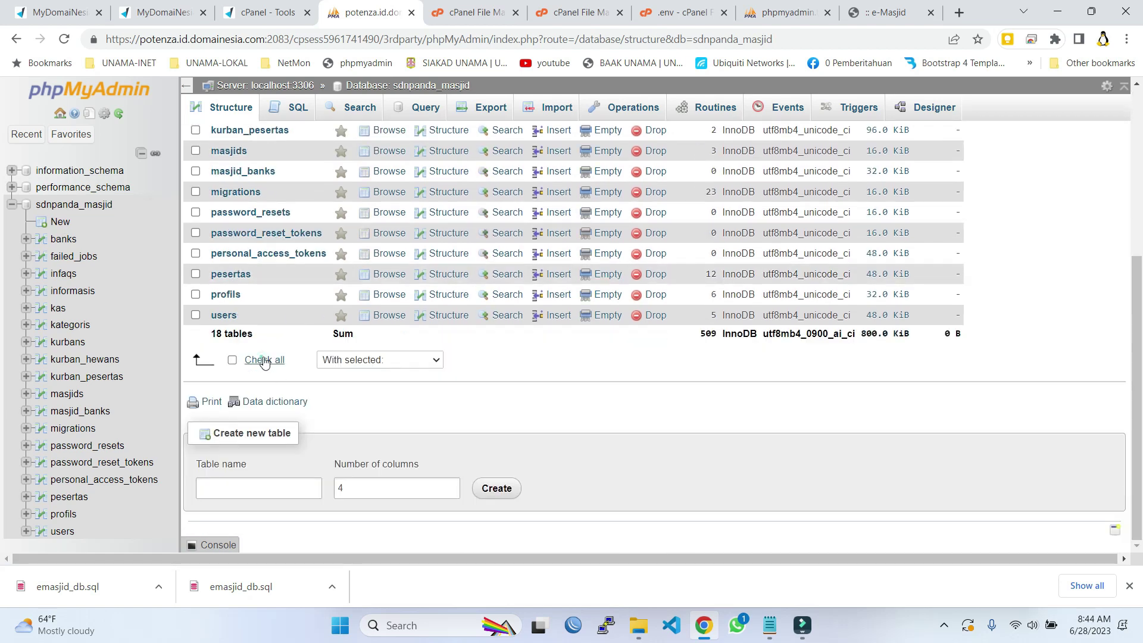
click(264, 361)
click(416, 362)
click(380, 447)
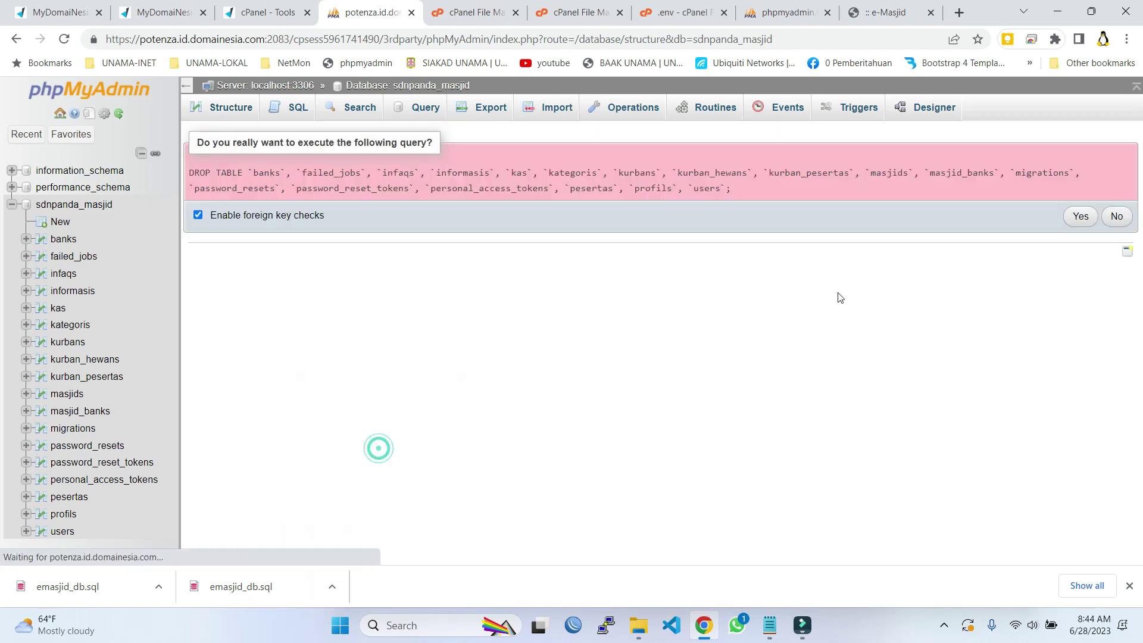
click(1079, 216)
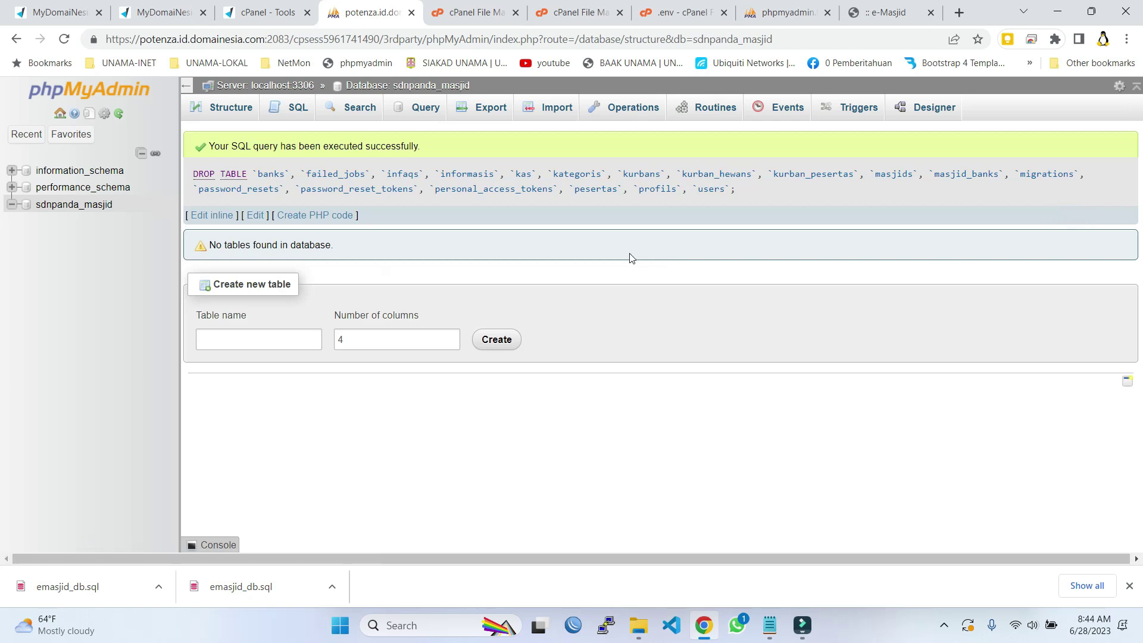
click(95, 204)
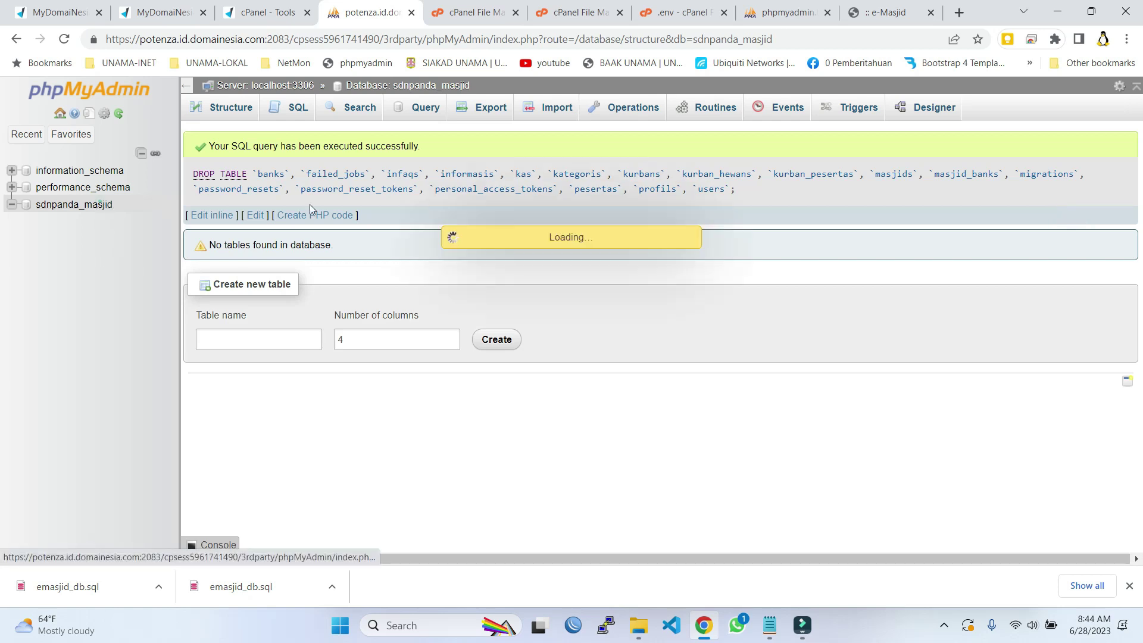
click(555, 111)
Import emasjid_db.sql from Downloads into sdnpanda_masjid, restoring its tables through 76 queries.
click(239, 292)
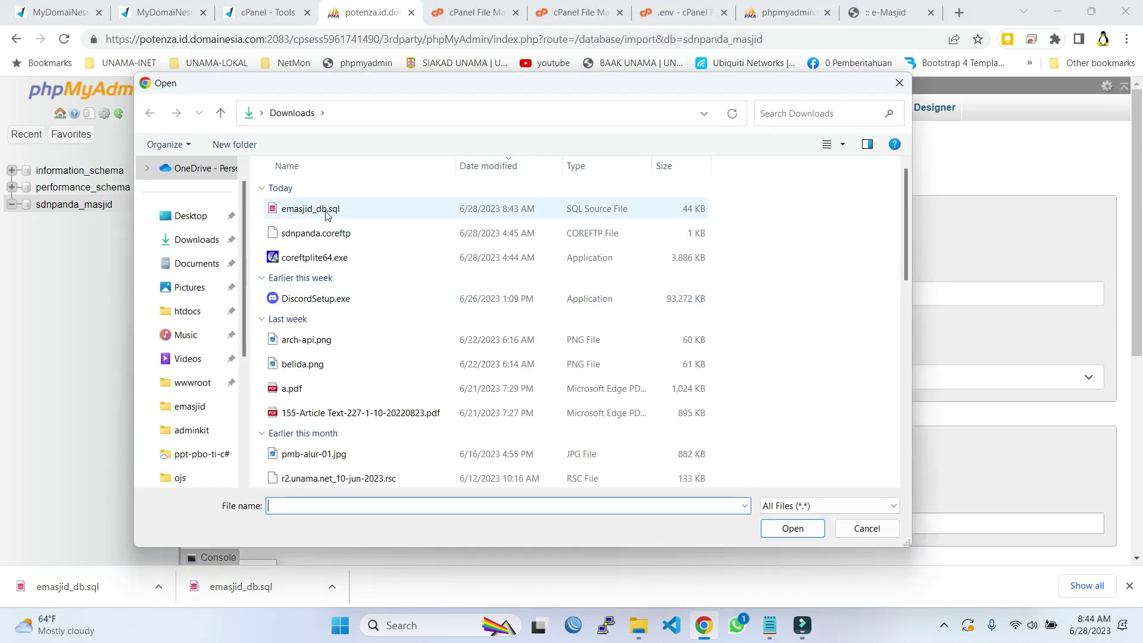
click(303, 212)
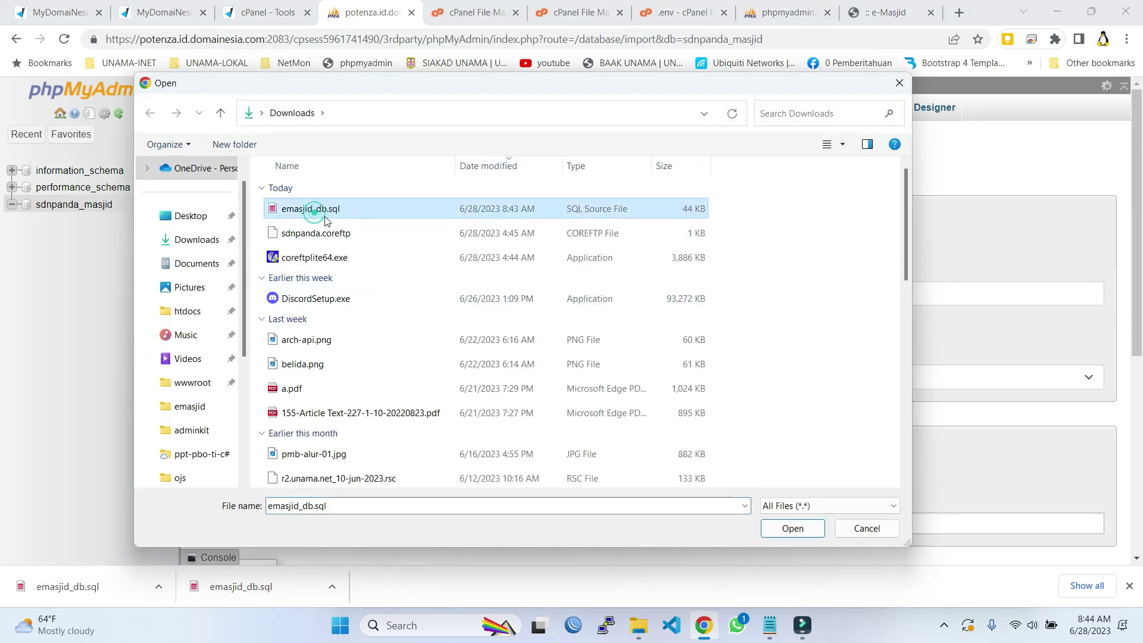
double_click(326, 216)
scroll(822, 303, down, 10)
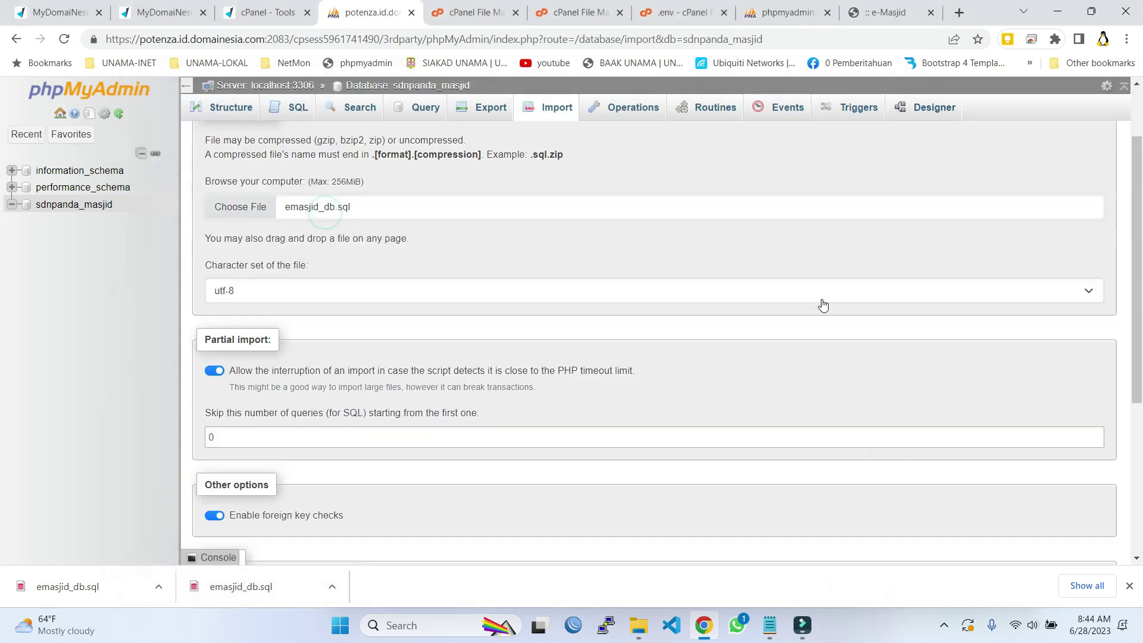
click(221, 520)
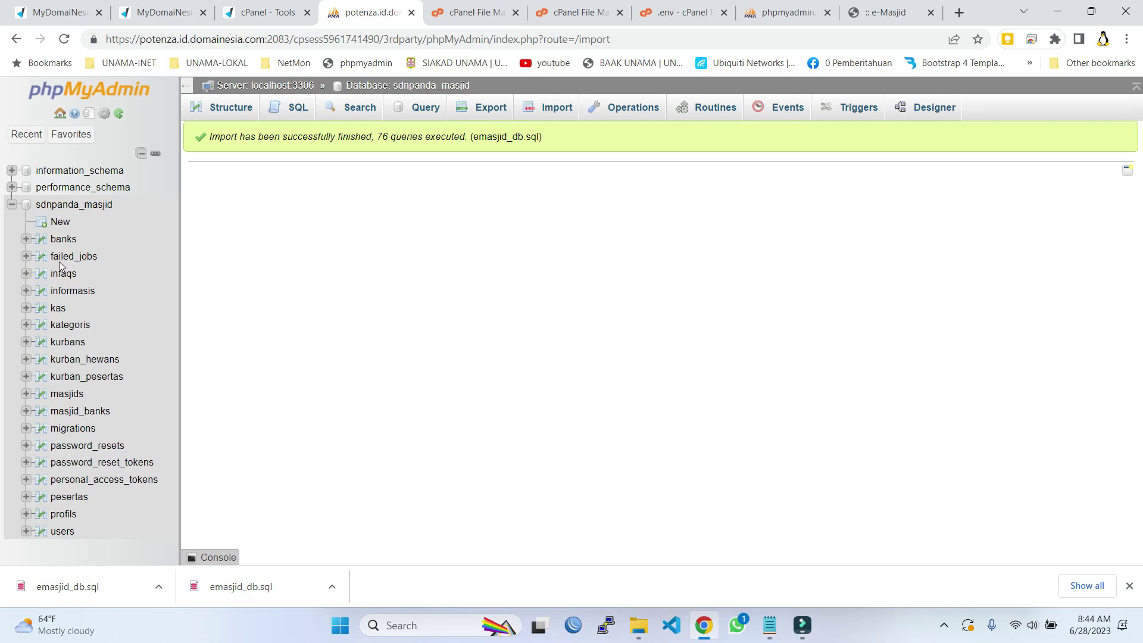
click(417, 85)
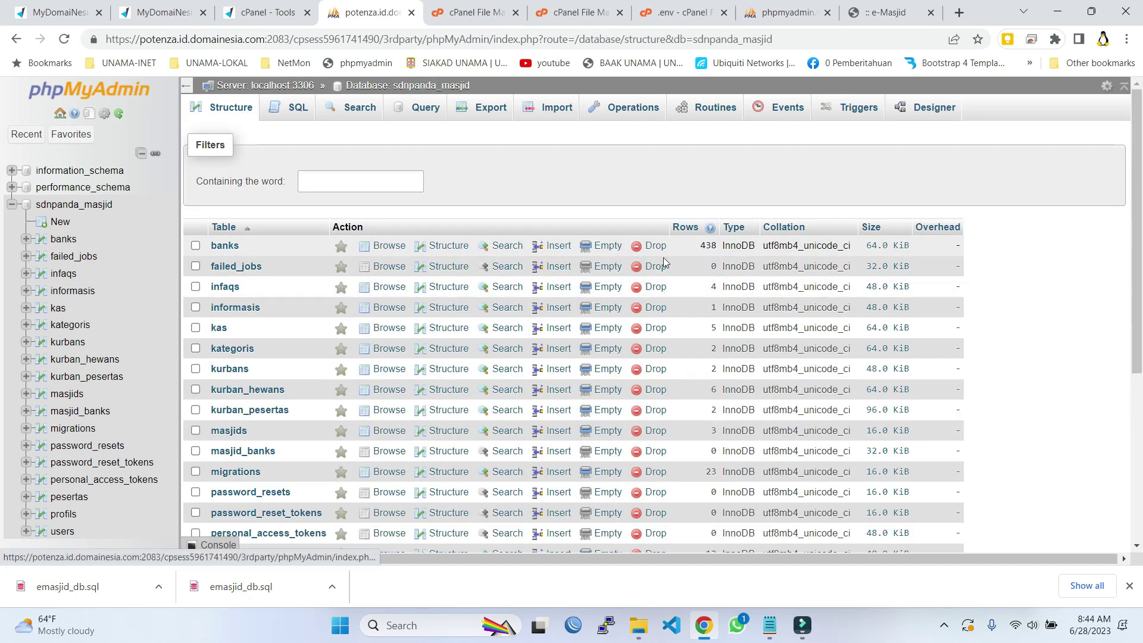
click(875, 13)
Refresh the live E-Masjid dashboard to confirm the Rp. 25.250.000 balance, then return to hosted phpMyAdmin.
key(F5)
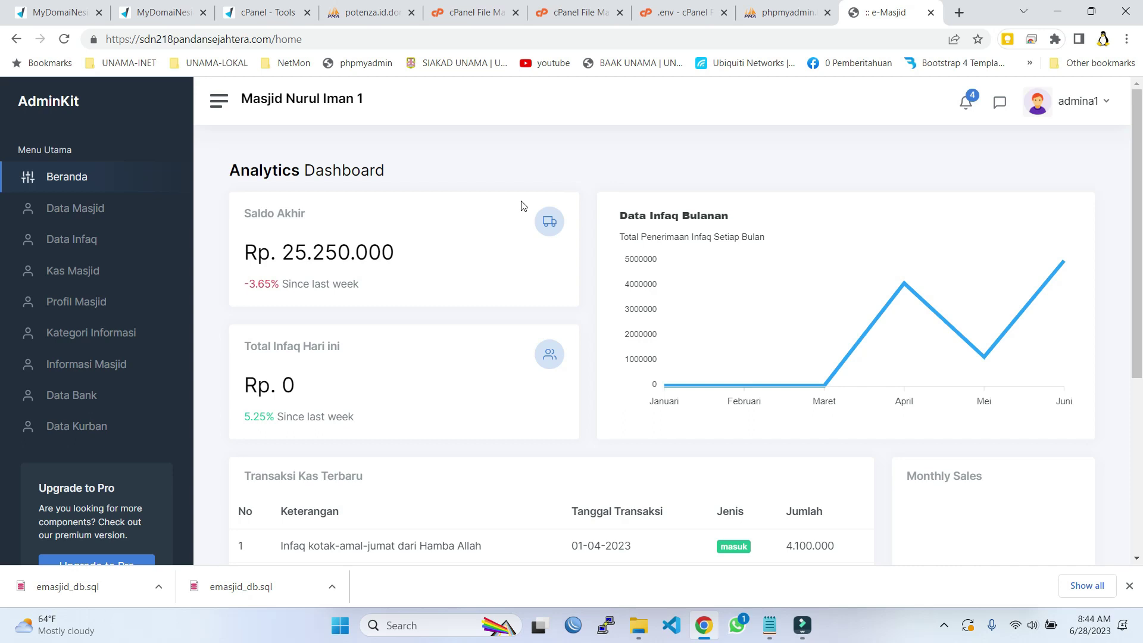
click(786, 10)
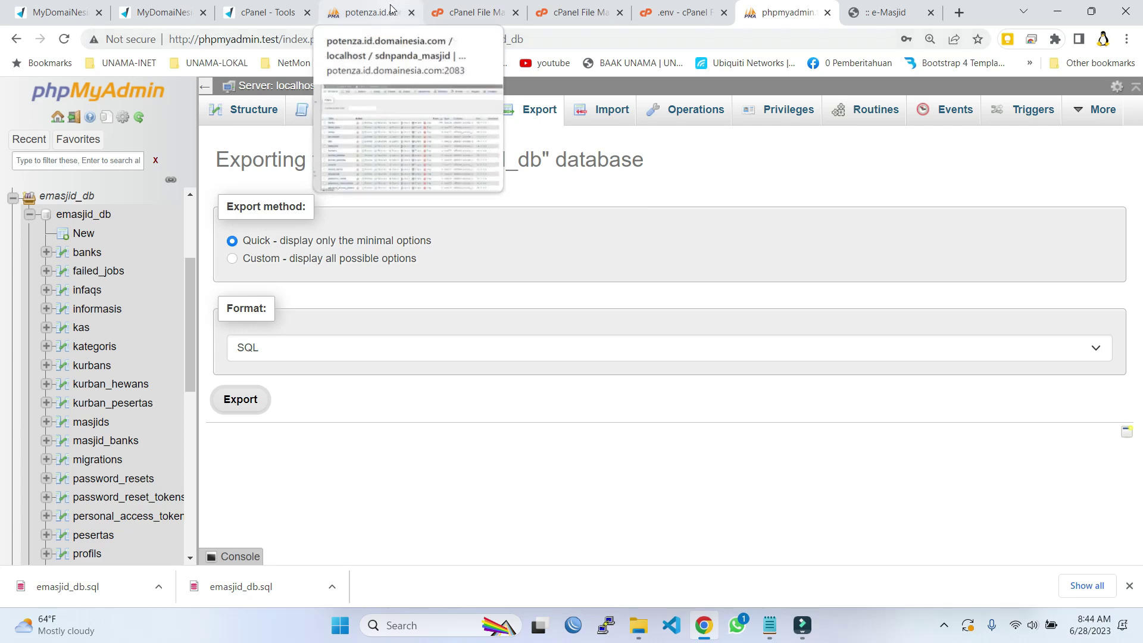
click(367, 11)
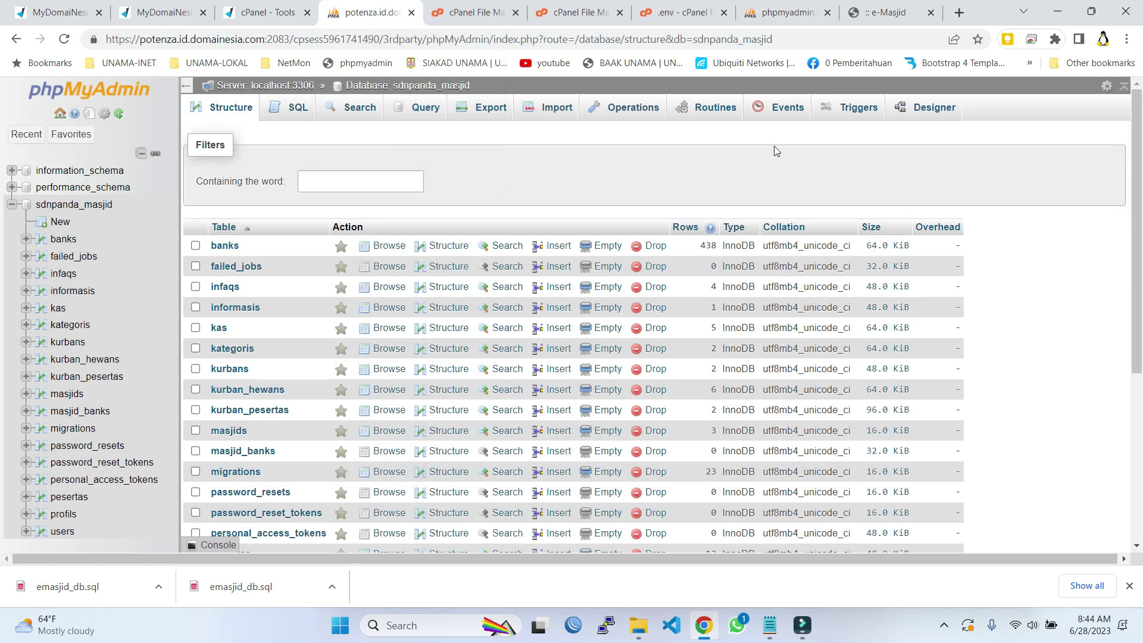